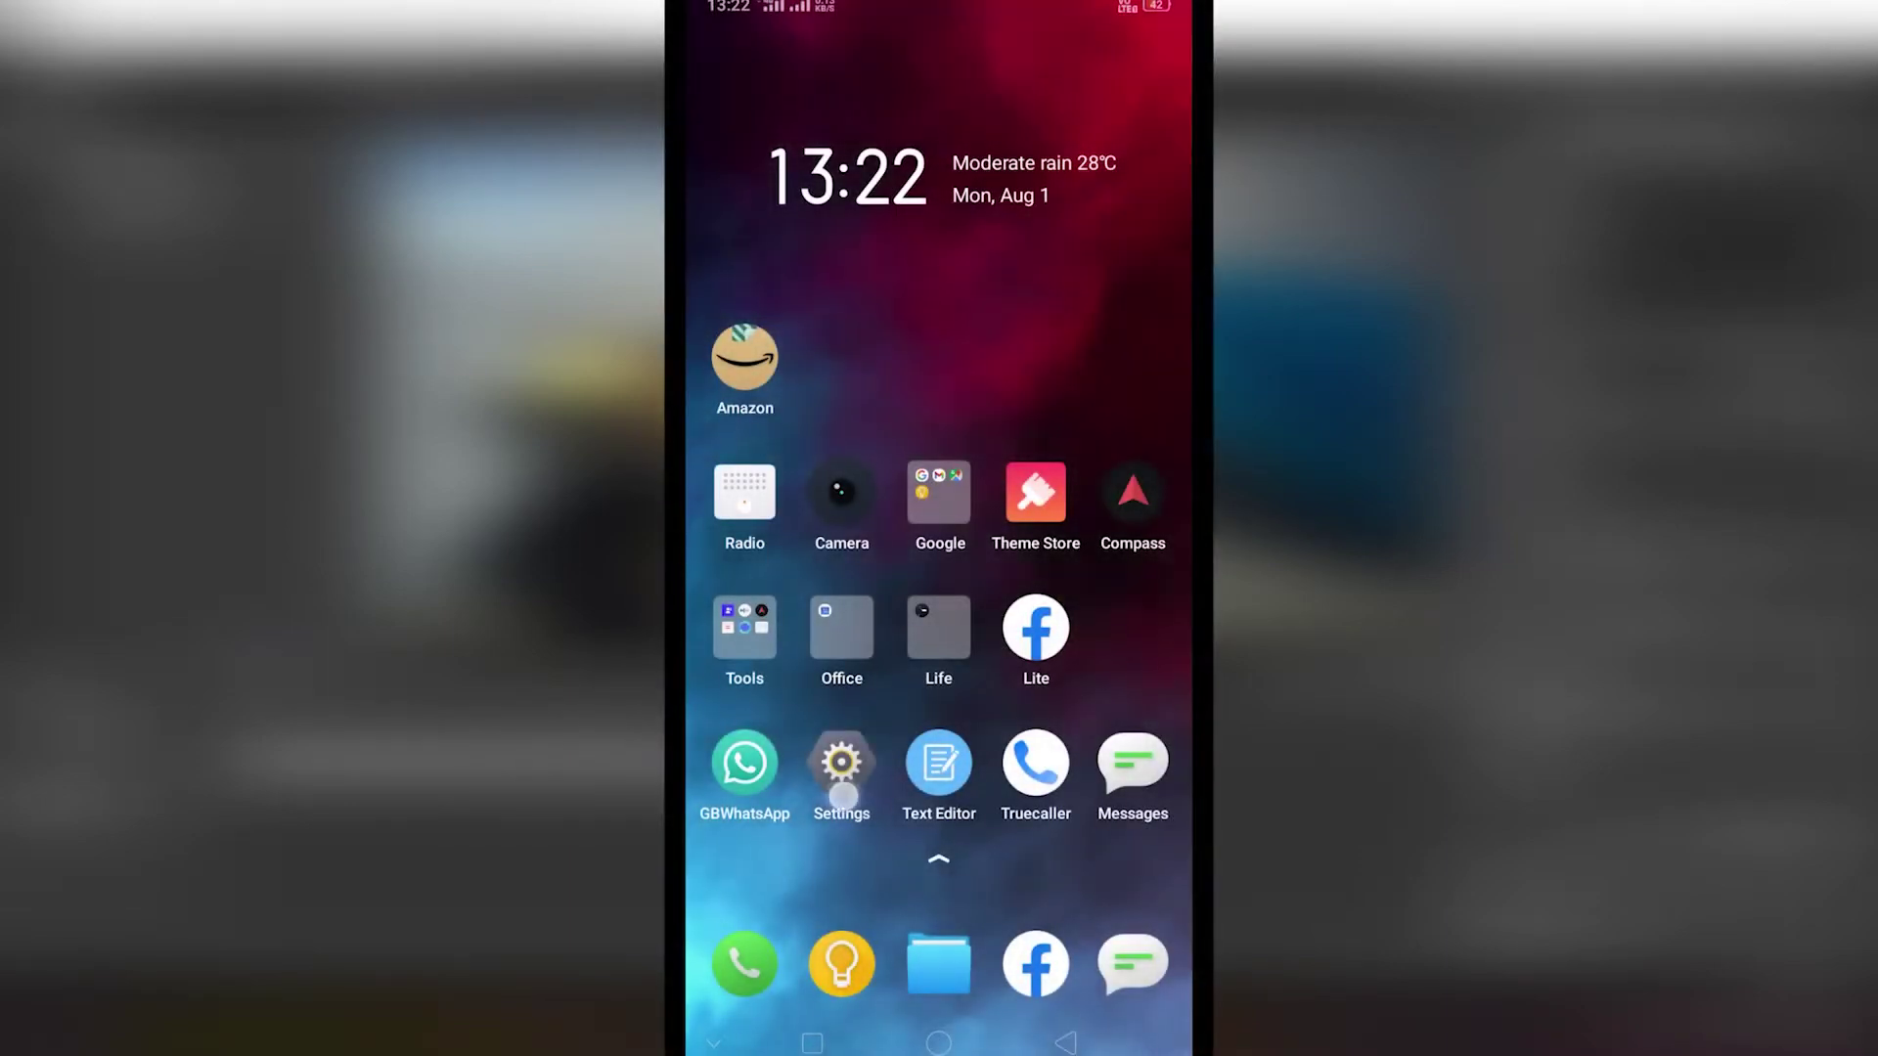
Open the phone's Settings and go to the About phone page
scroll(1082, 645, down, 8)
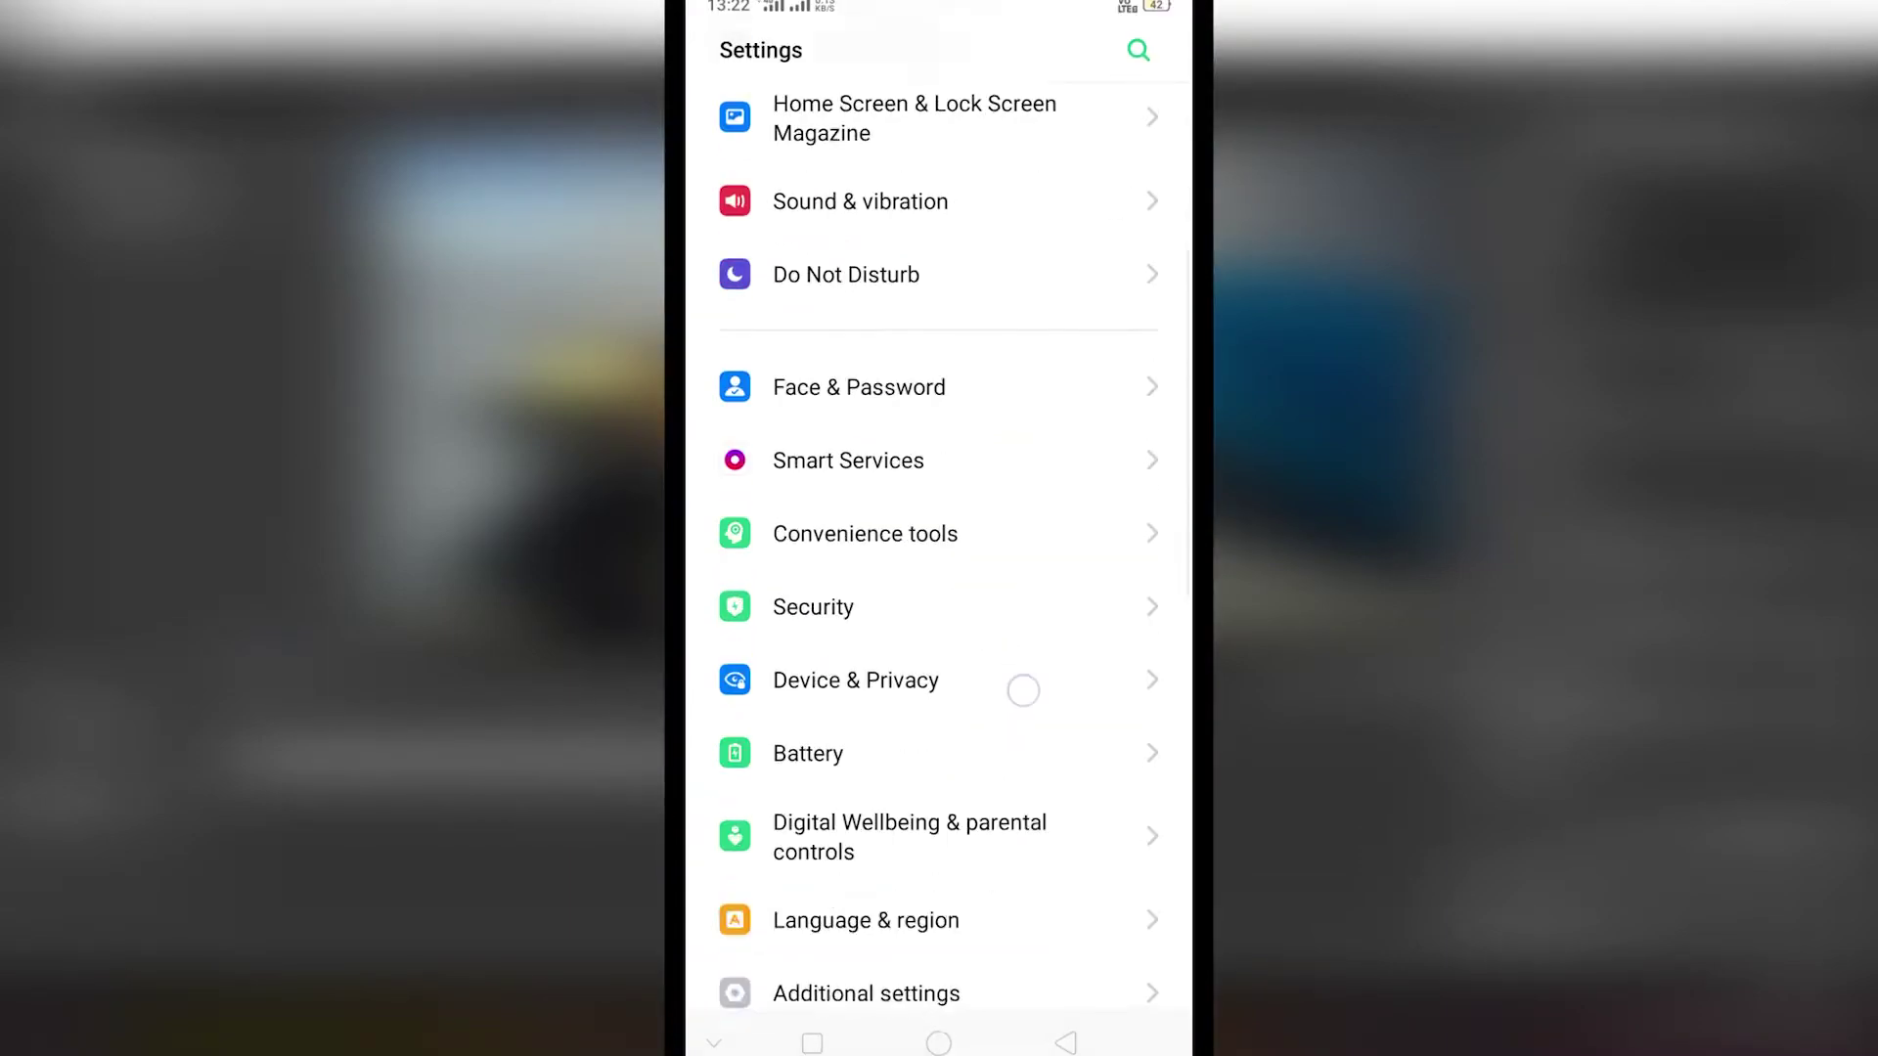
scroll(1013, 842, down, 4)
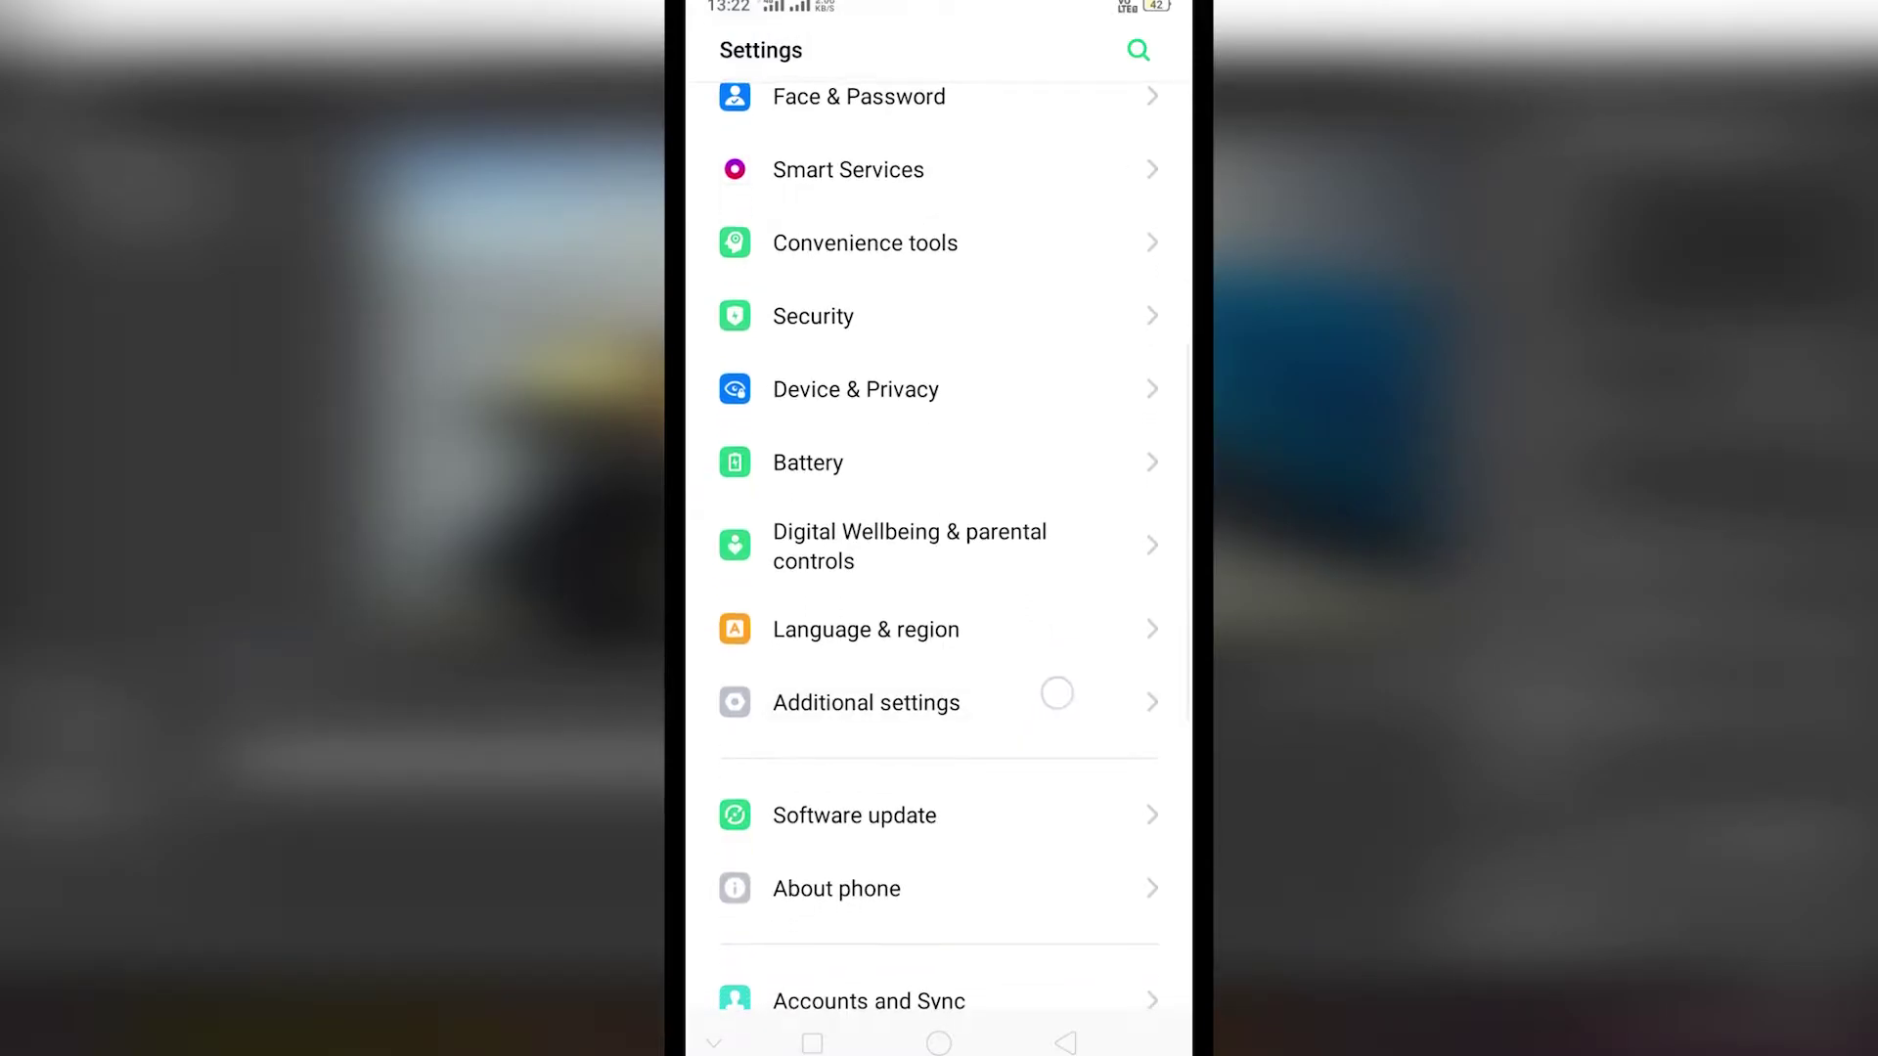
scroll(1057, 689, down, 2)
scroll(1121, 593, up, 1)
click(860, 806)
scroll(1027, 687, down, 3)
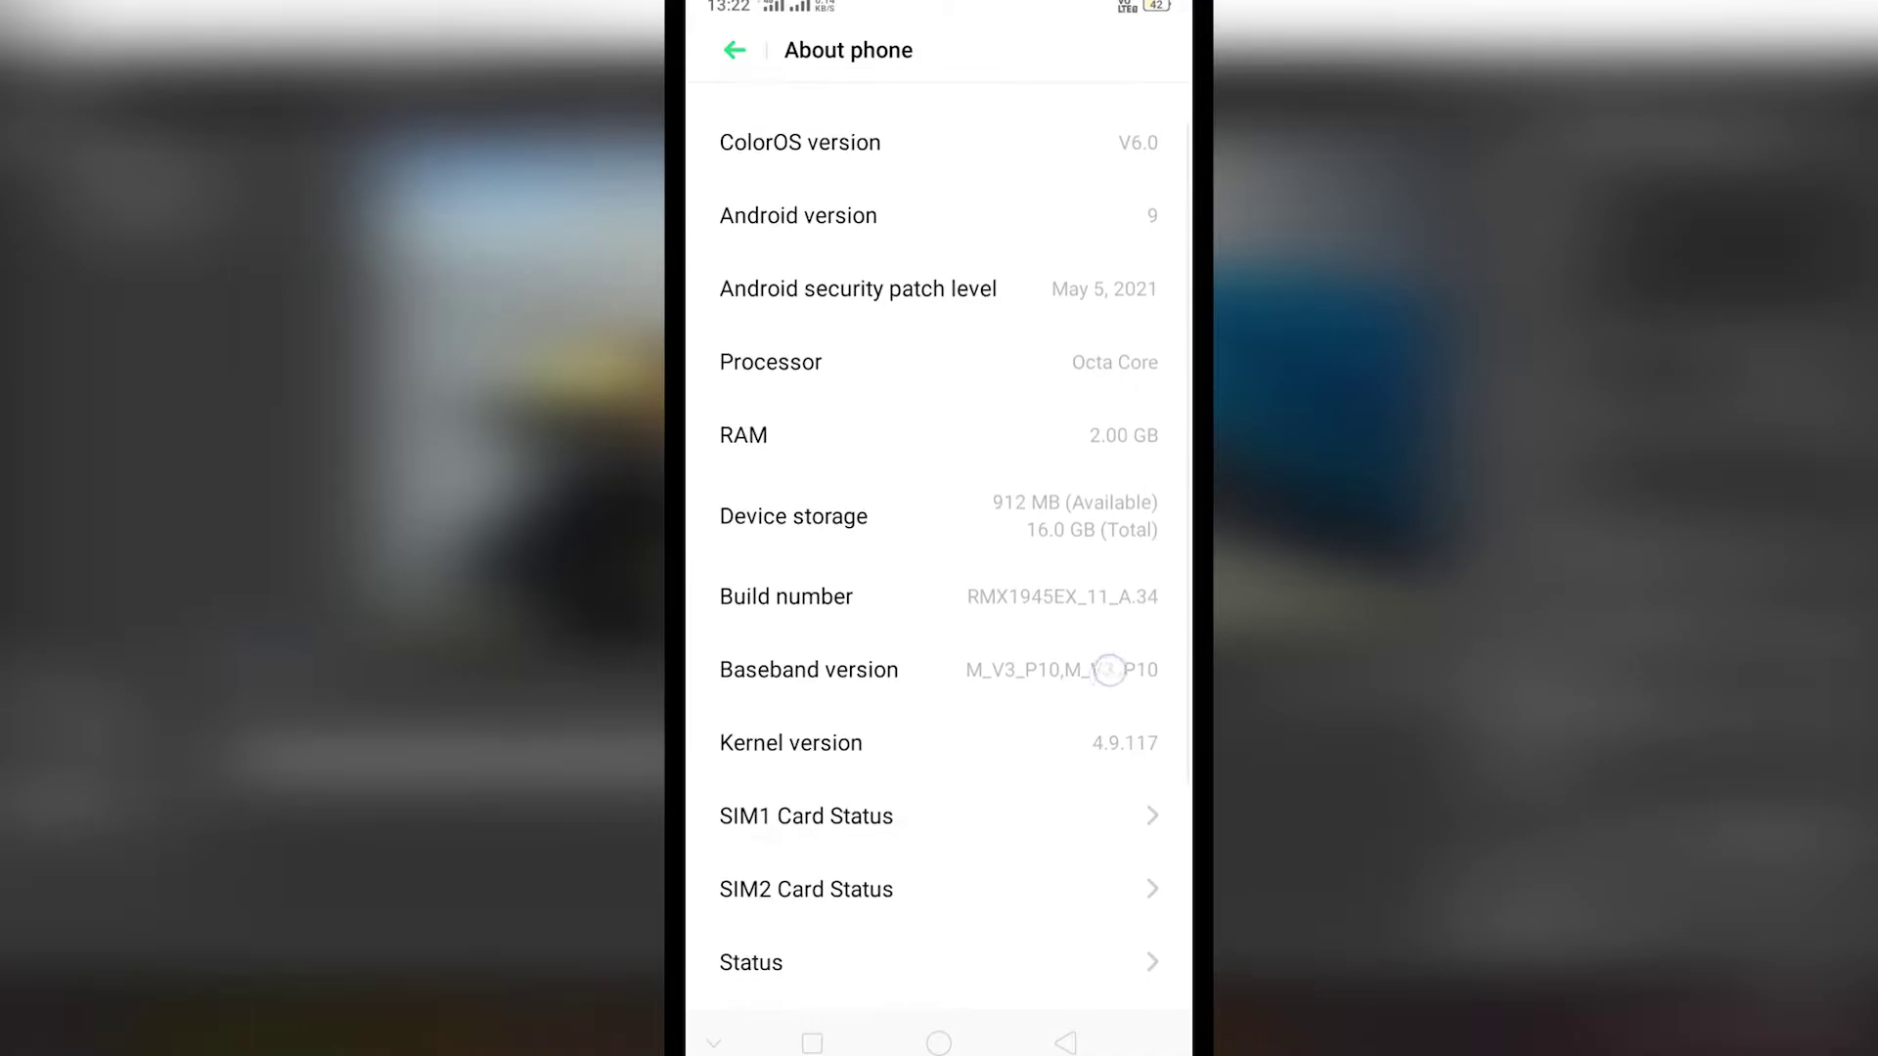
Activate developer mode from the Build number entry on the About phone page
scroll(990, 621, up, 1)
click(838, 557)
click(880, 548)
click(832, 555)
click(895, 559)
click(1011, 556)
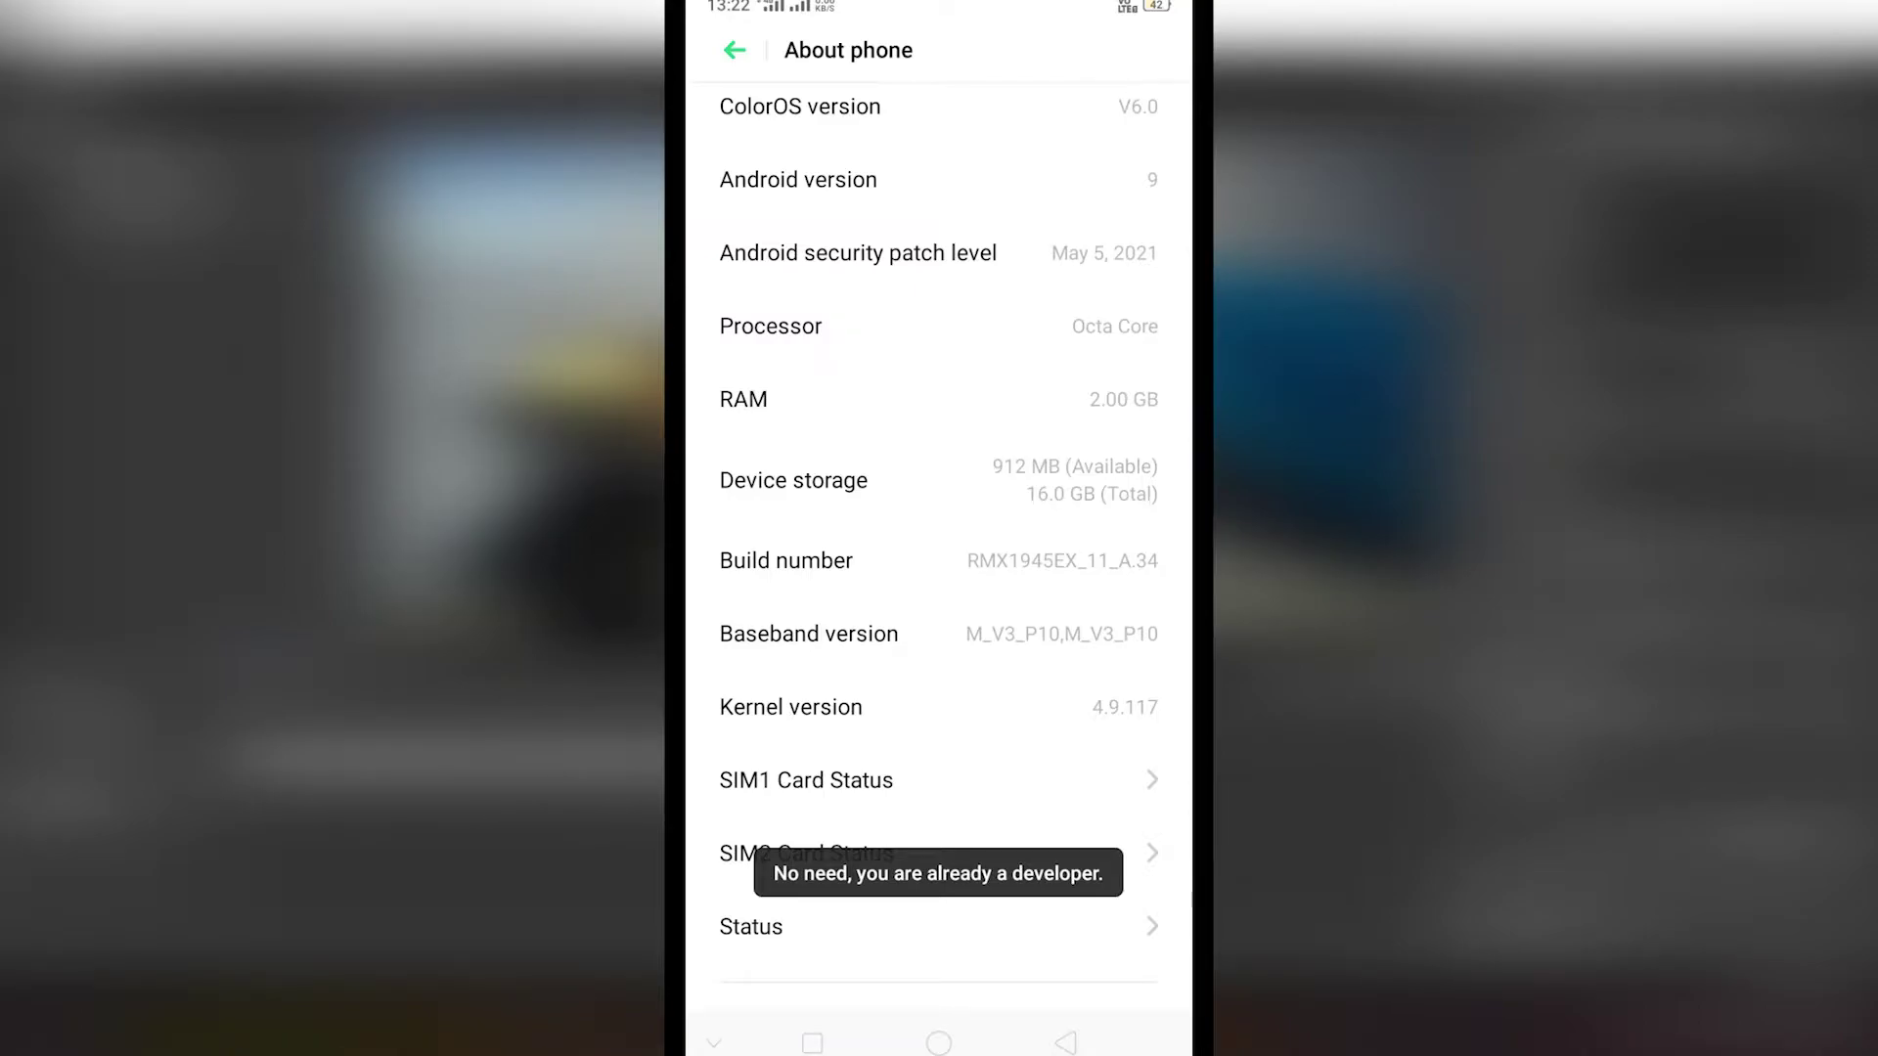
Return to the main Settings list and open Developer Options within Additional settings
click(1065, 1043)
click(1057, 612)
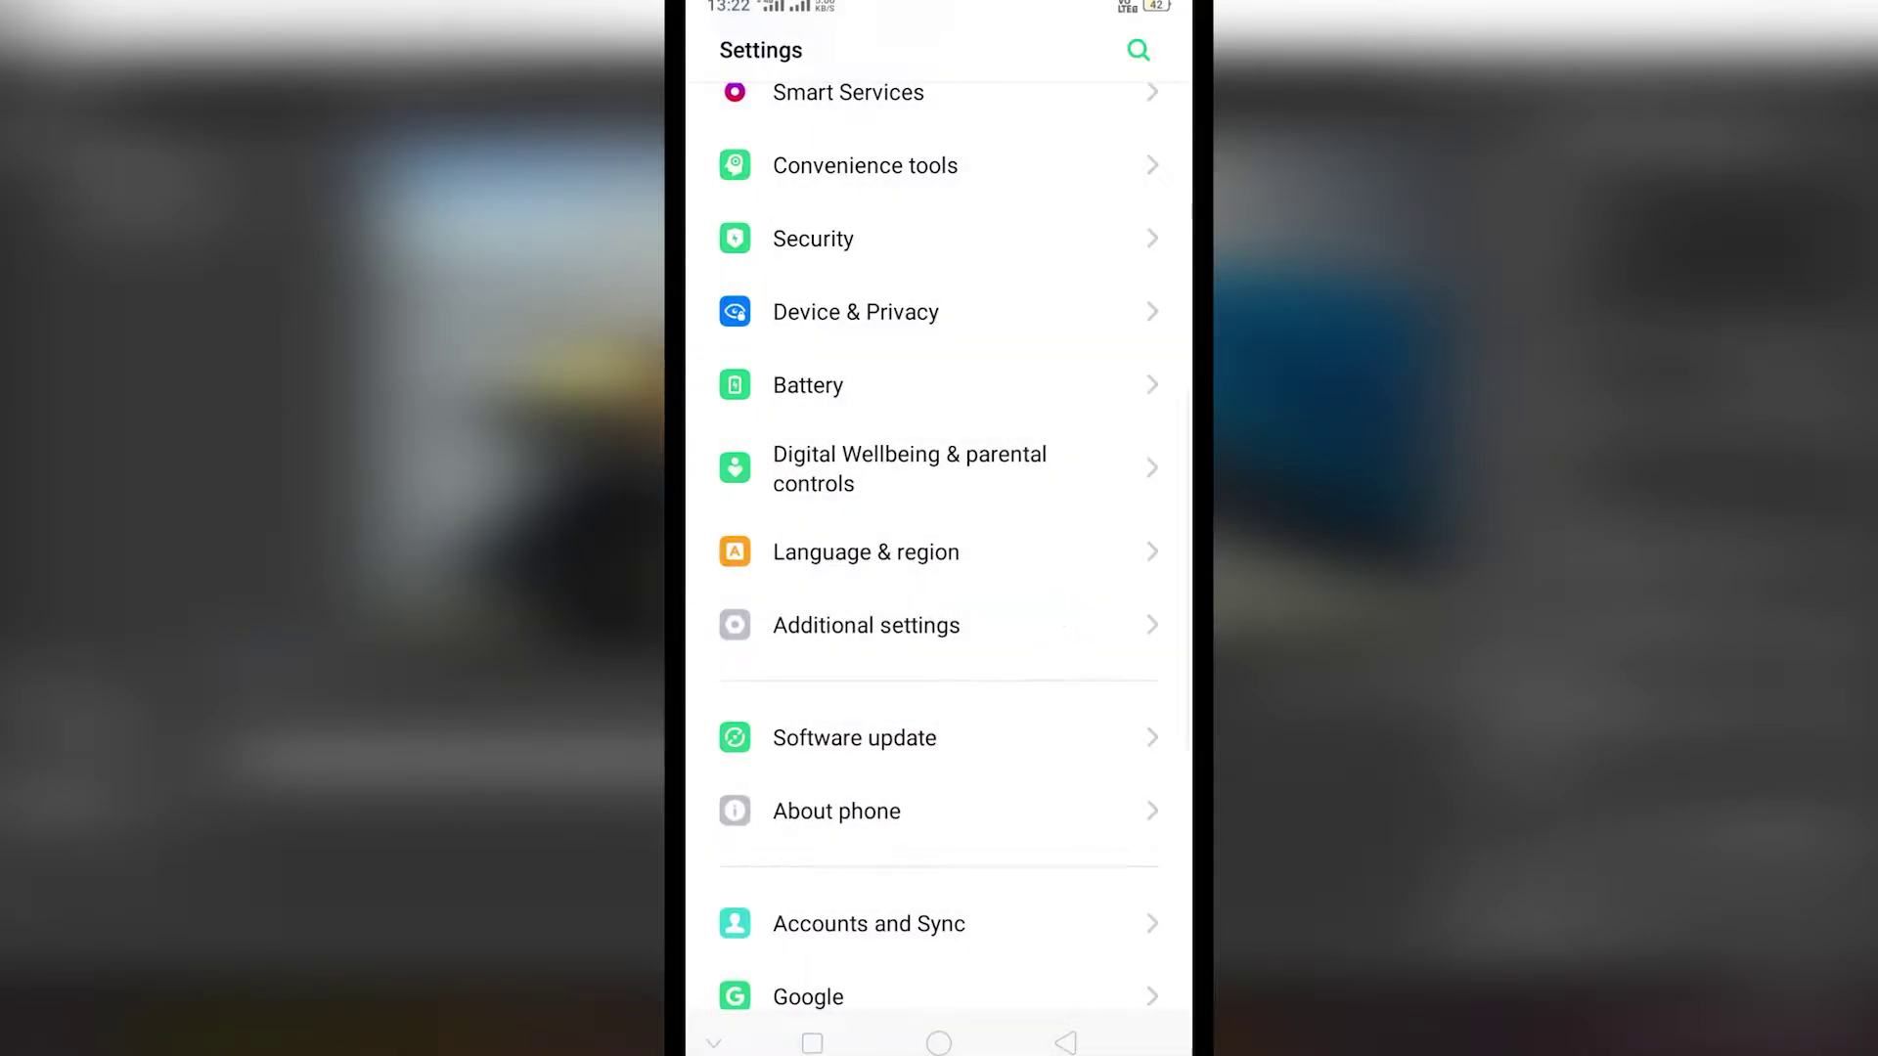
drag(1073, 859, 947, 801)
click(992, 832)
click(871, 796)
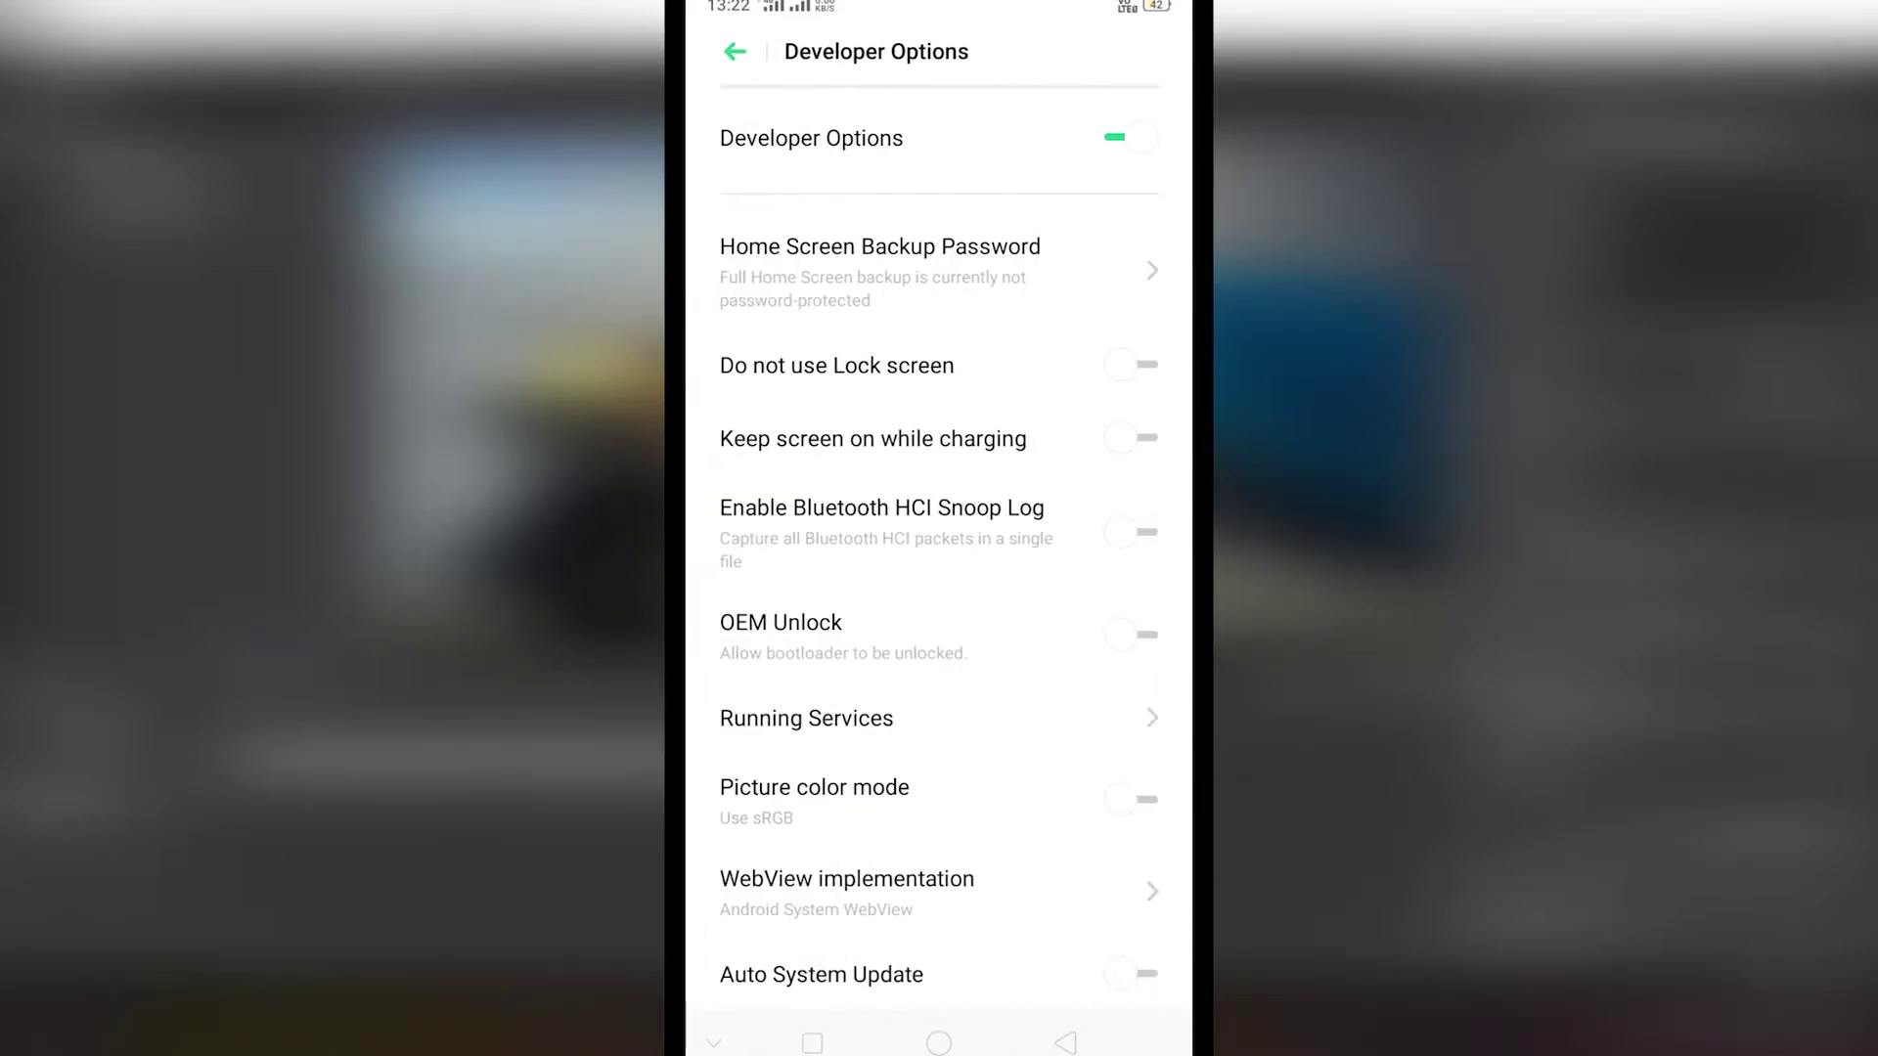
Enable USB Debugging in the Debugging section, accept the confirmation and return to the home screen
scroll(939, 548, down, 7)
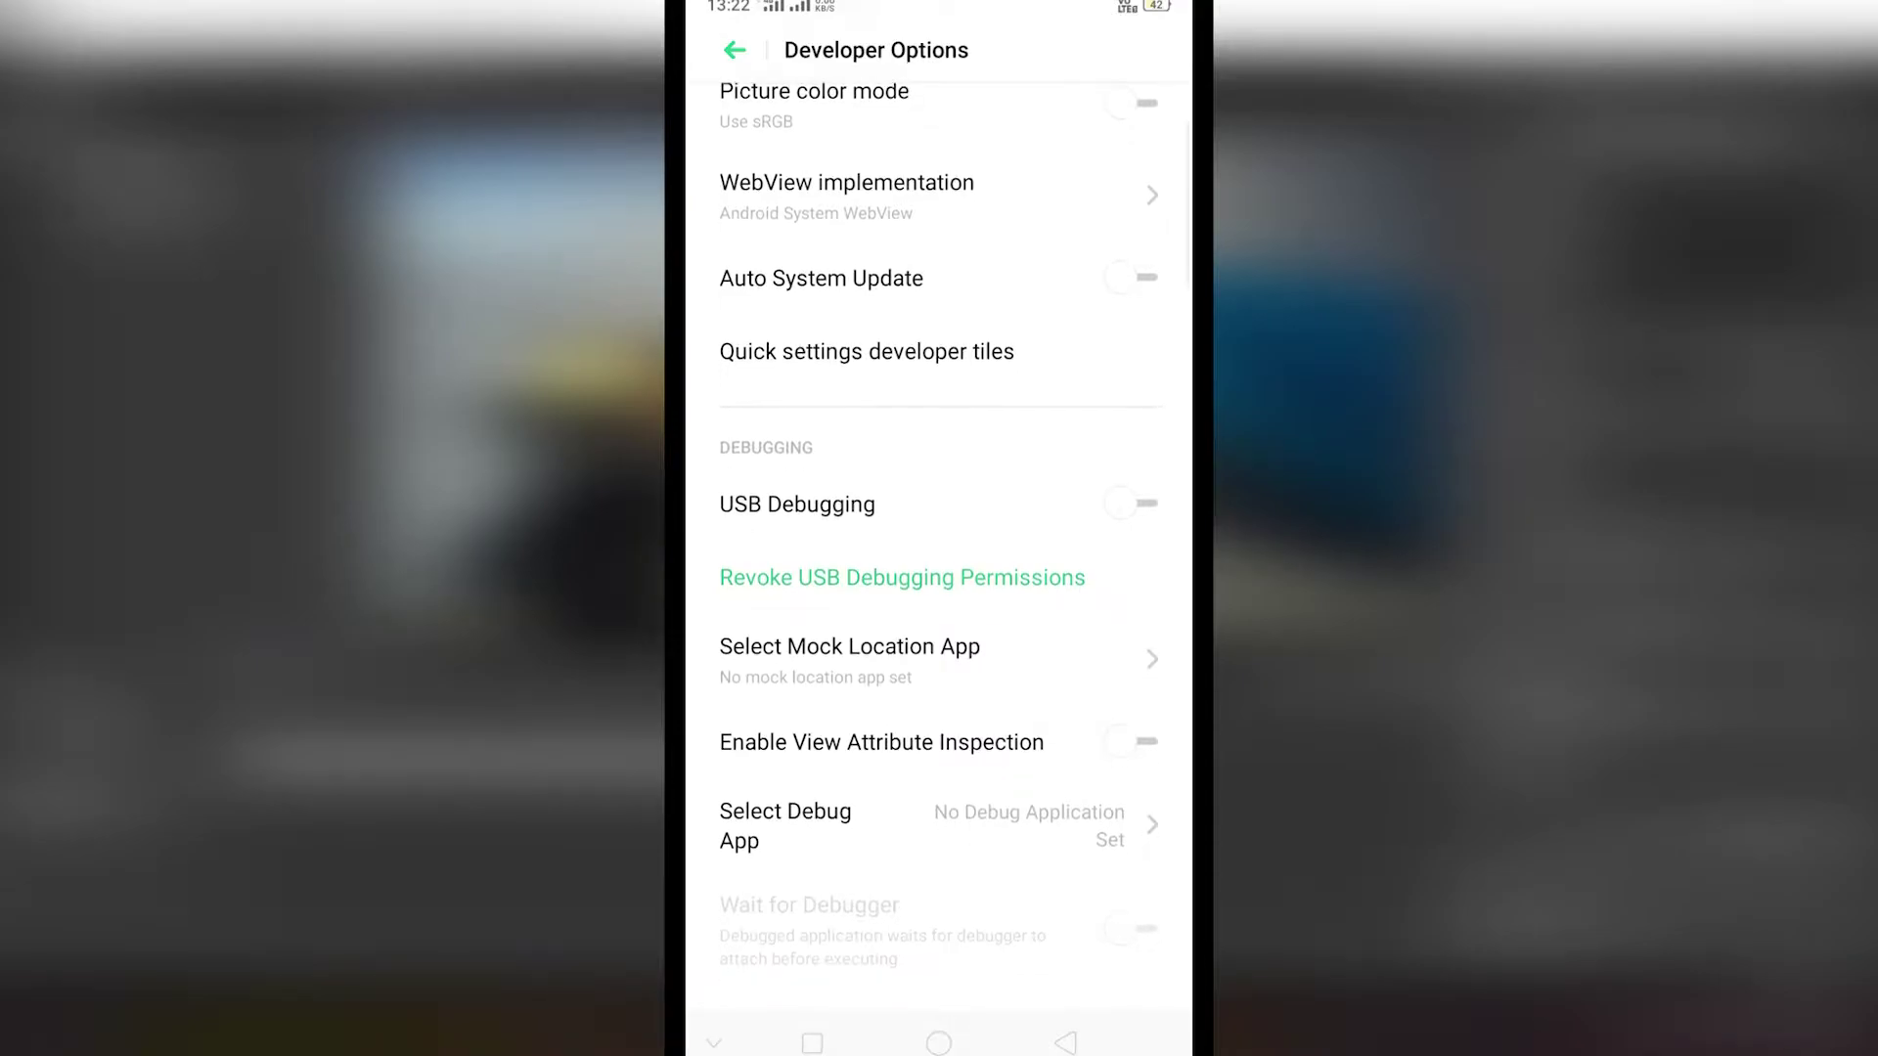
scroll(939, 548, up, 1)
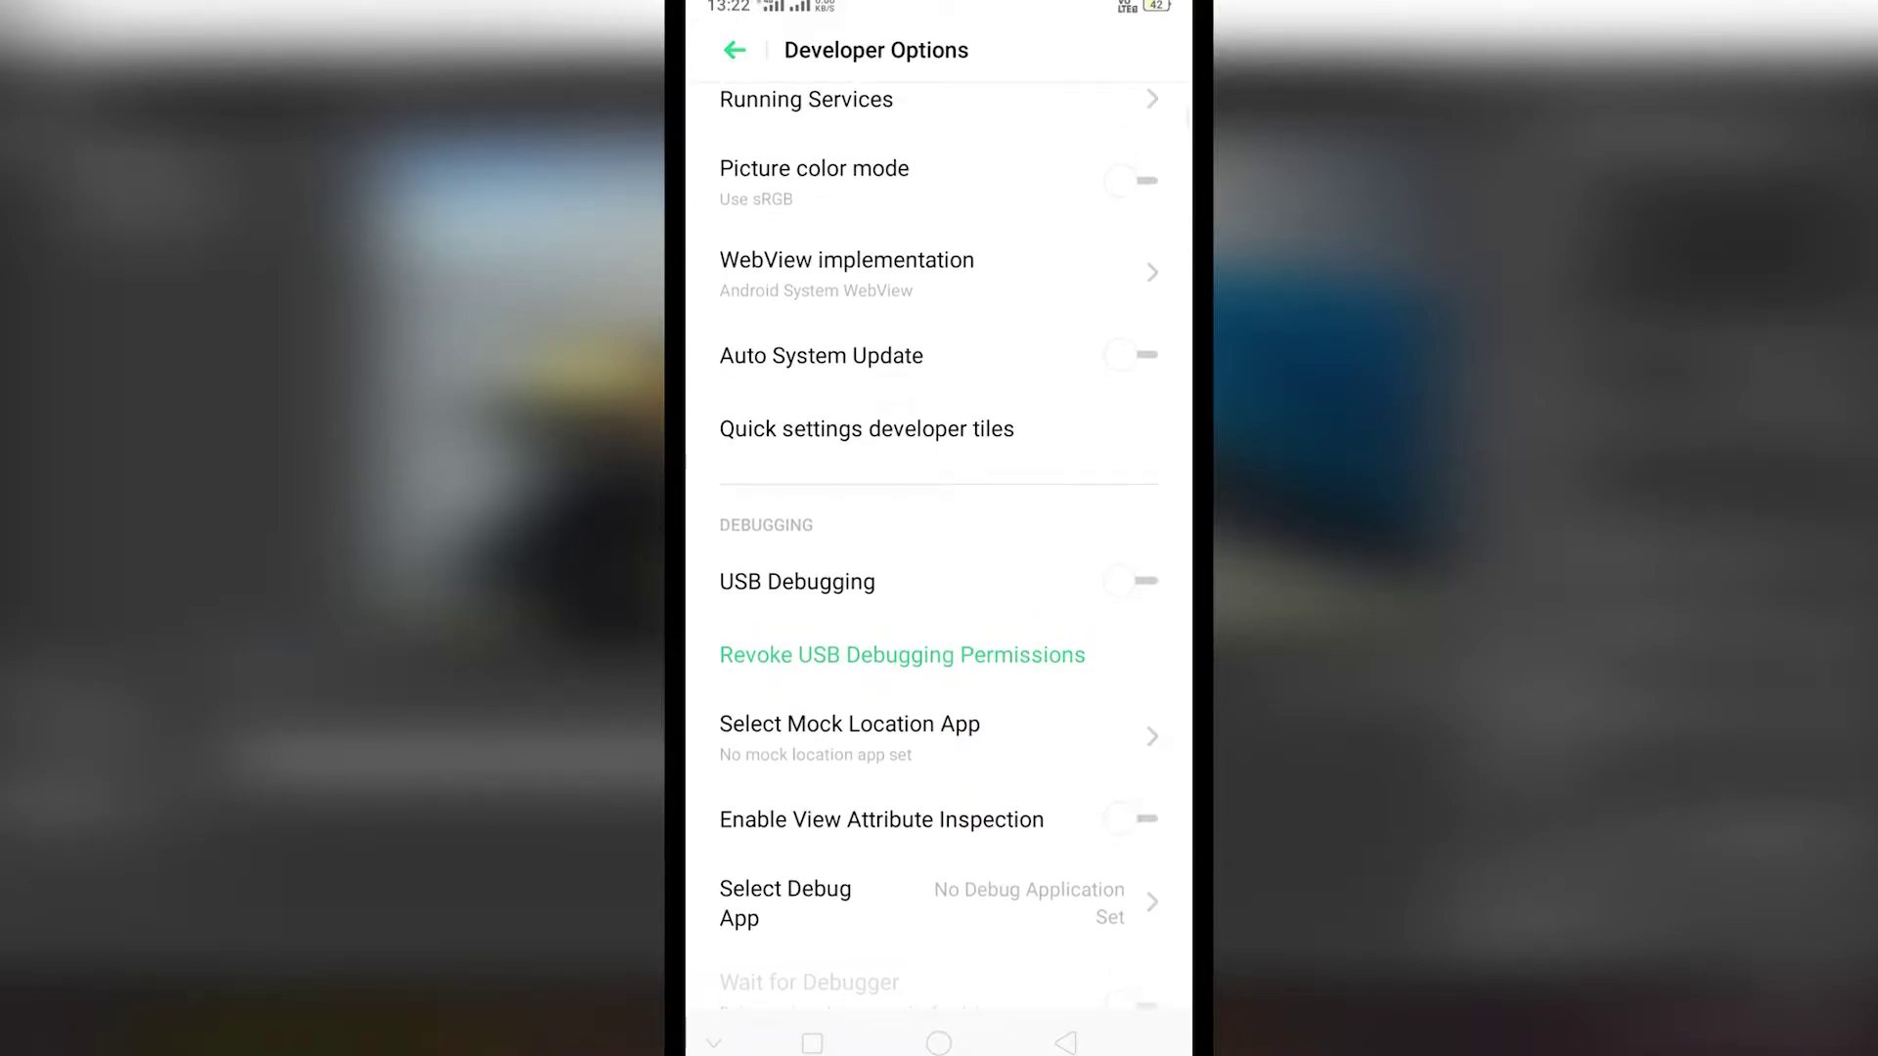
click(1131, 581)
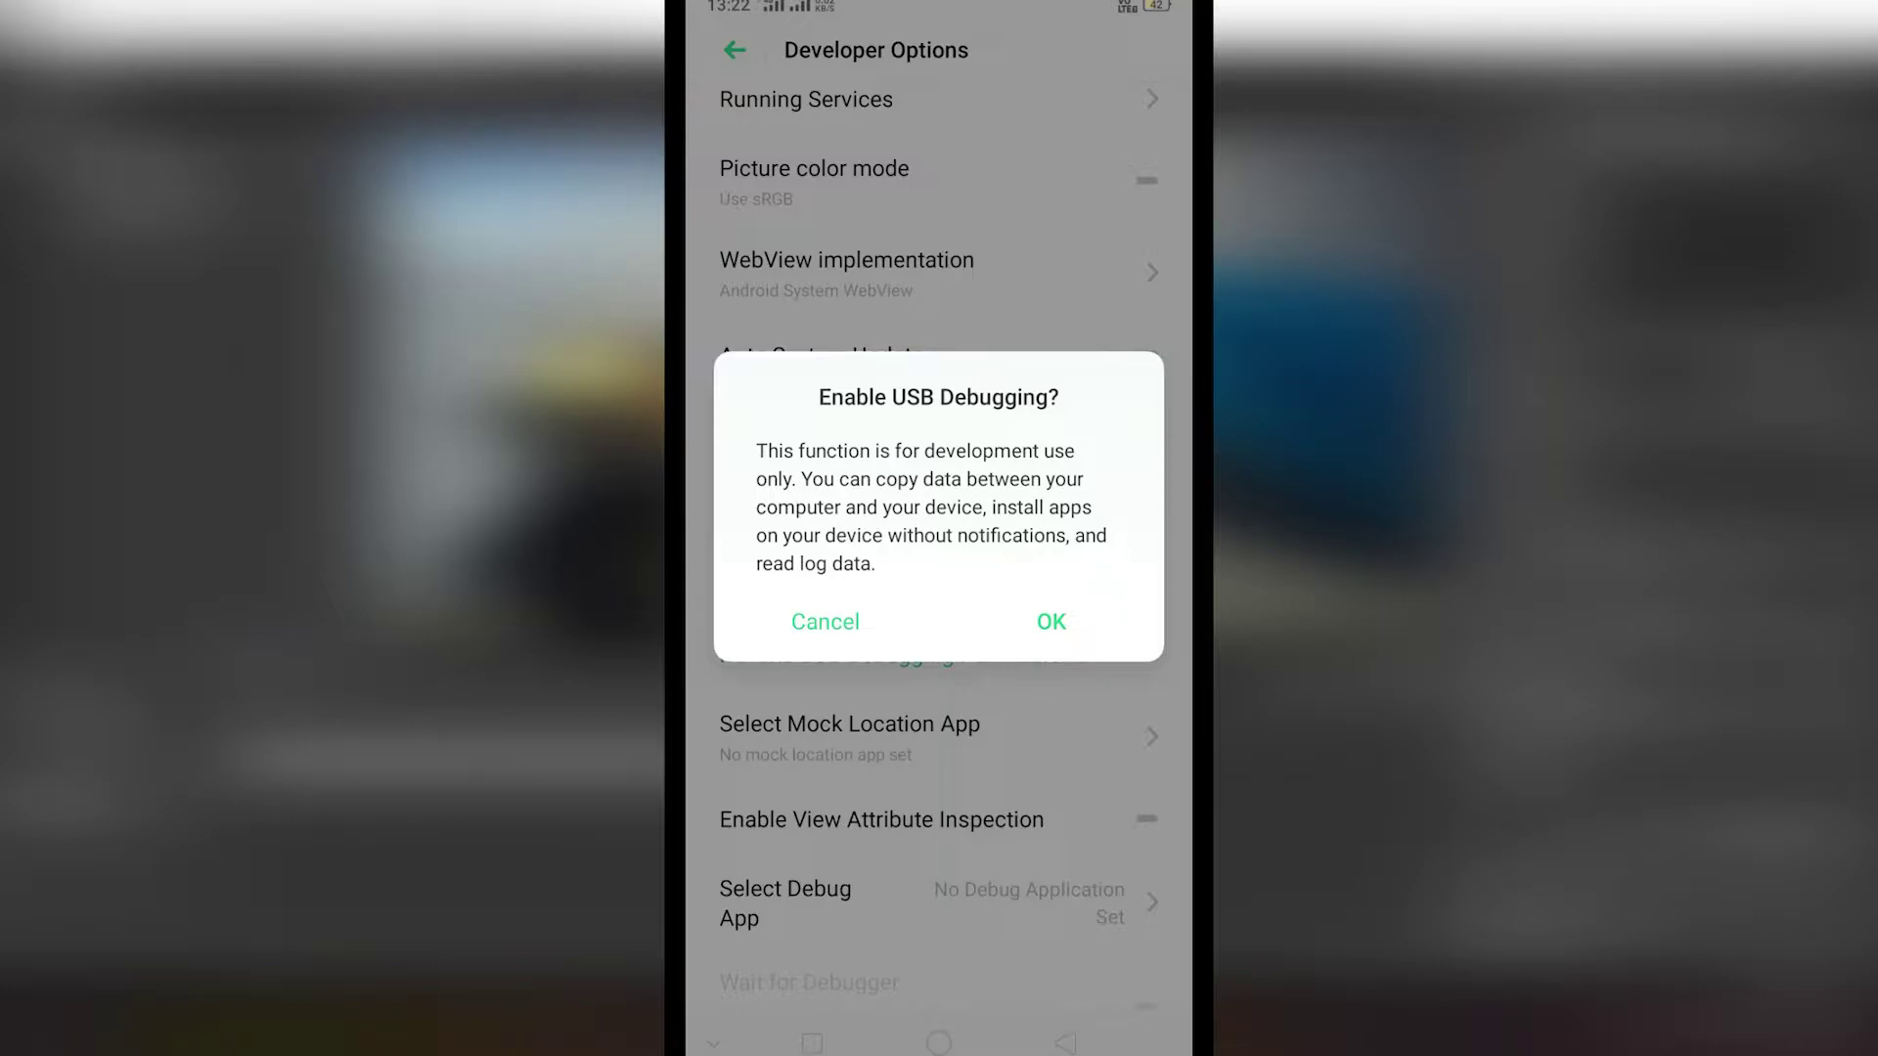
click(1050, 622)
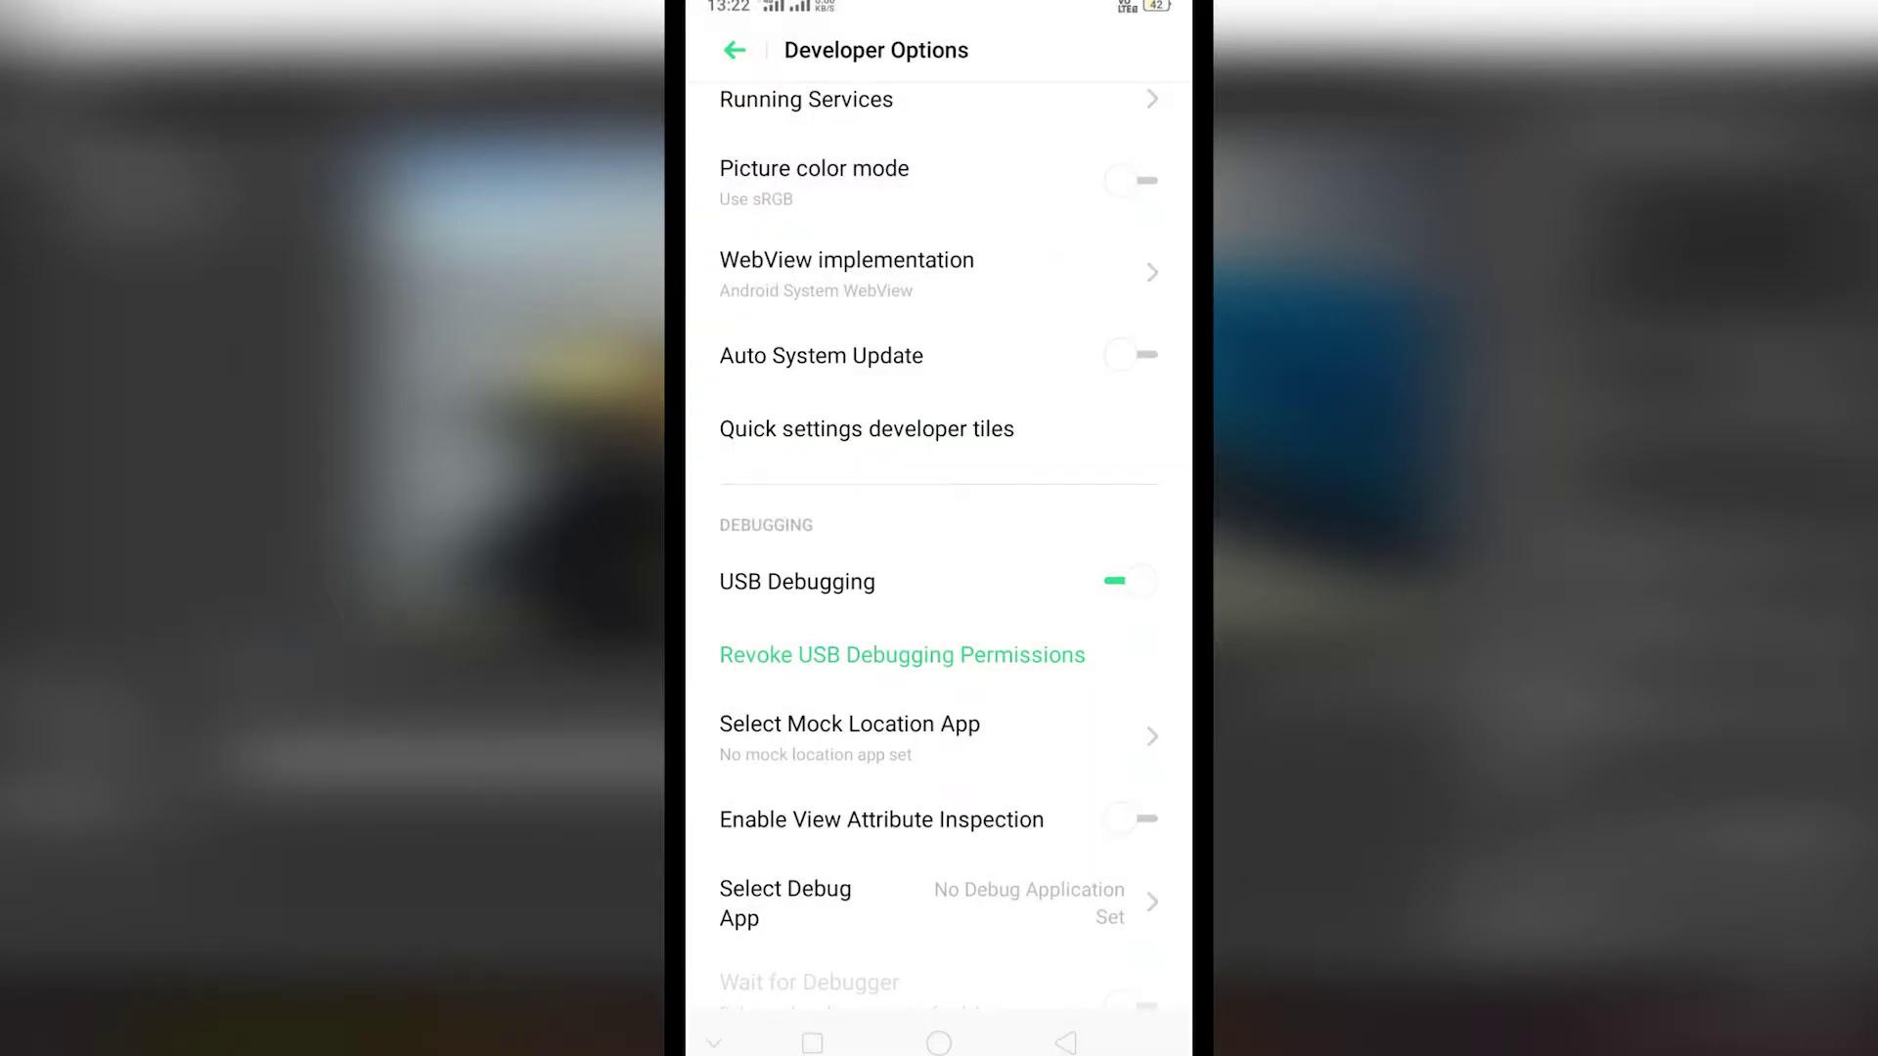
click(939, 1043)
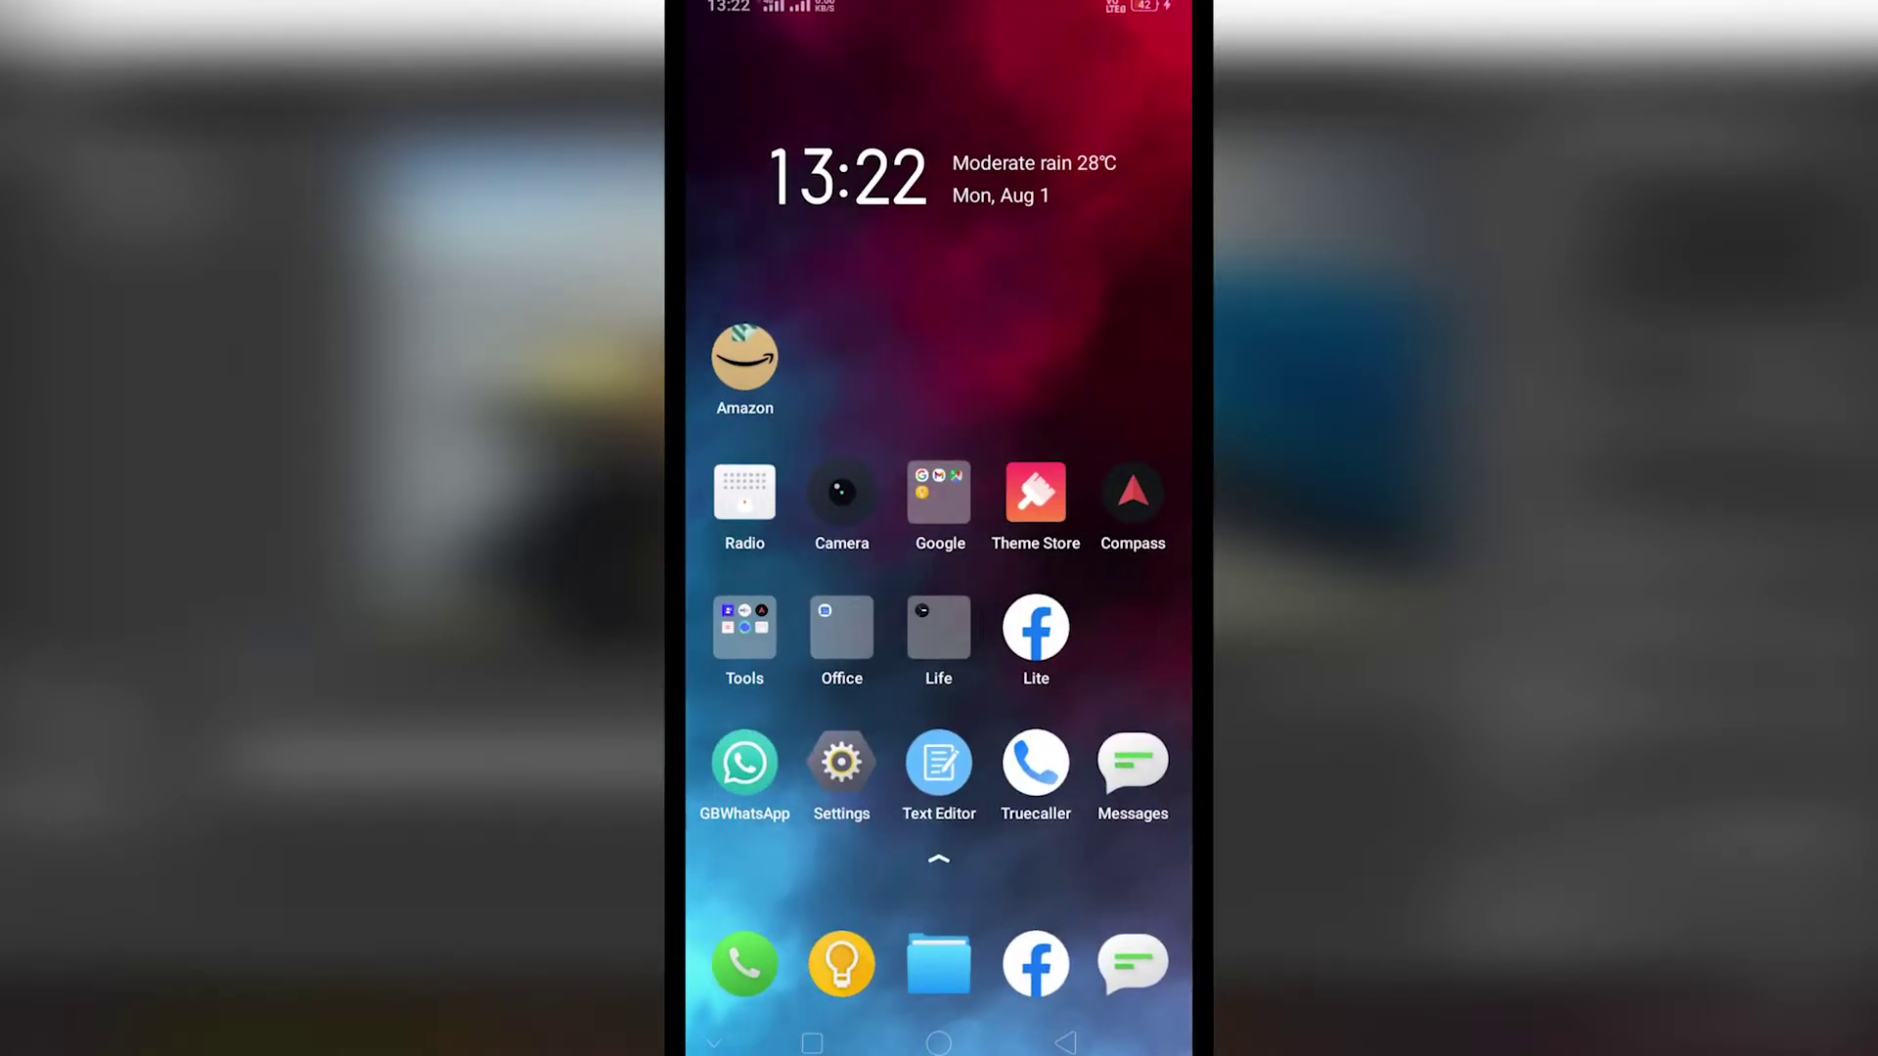
Look through the phone's notification shade and return to the home screen
drag(939, 5, 939, 880)
drag(938, 783, 938, 416)
drag(831, 518, 1017, 519)
click(939, 1042)
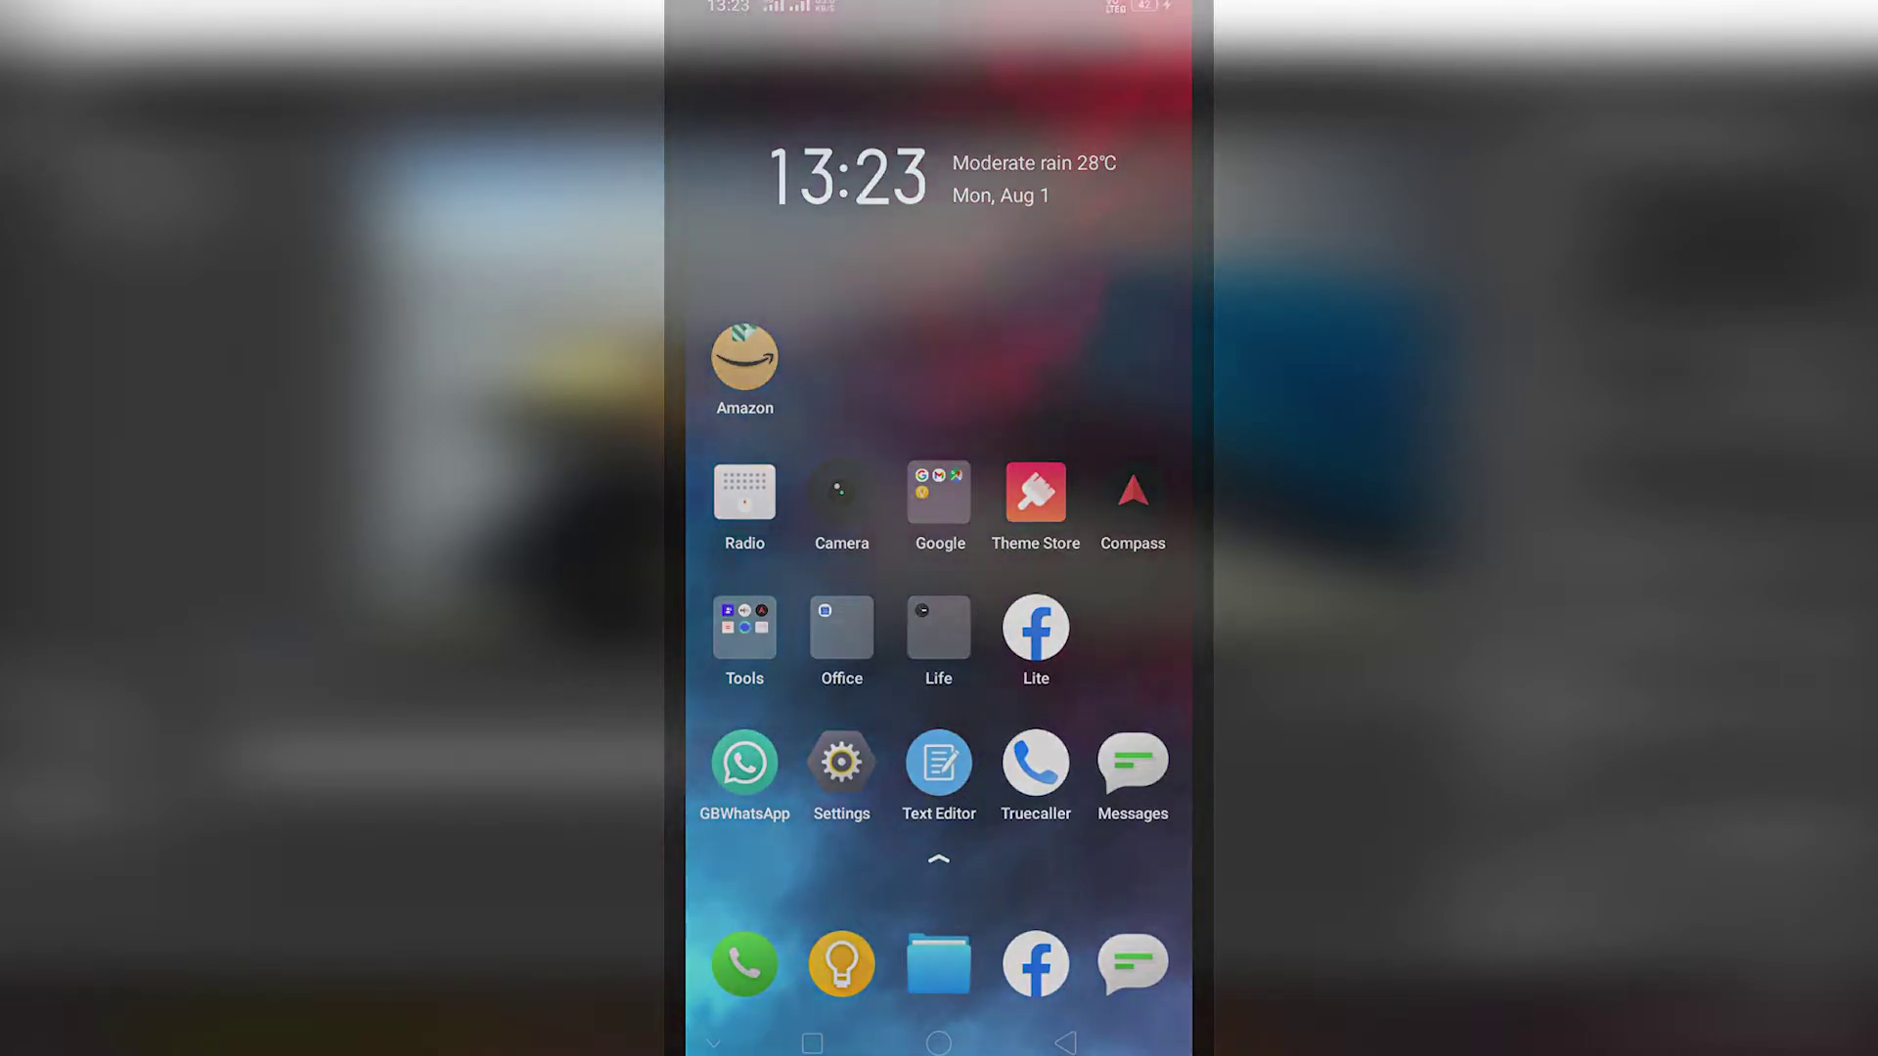
Open a Command Prompt on the computer and run "adb devices"
key(super+s)
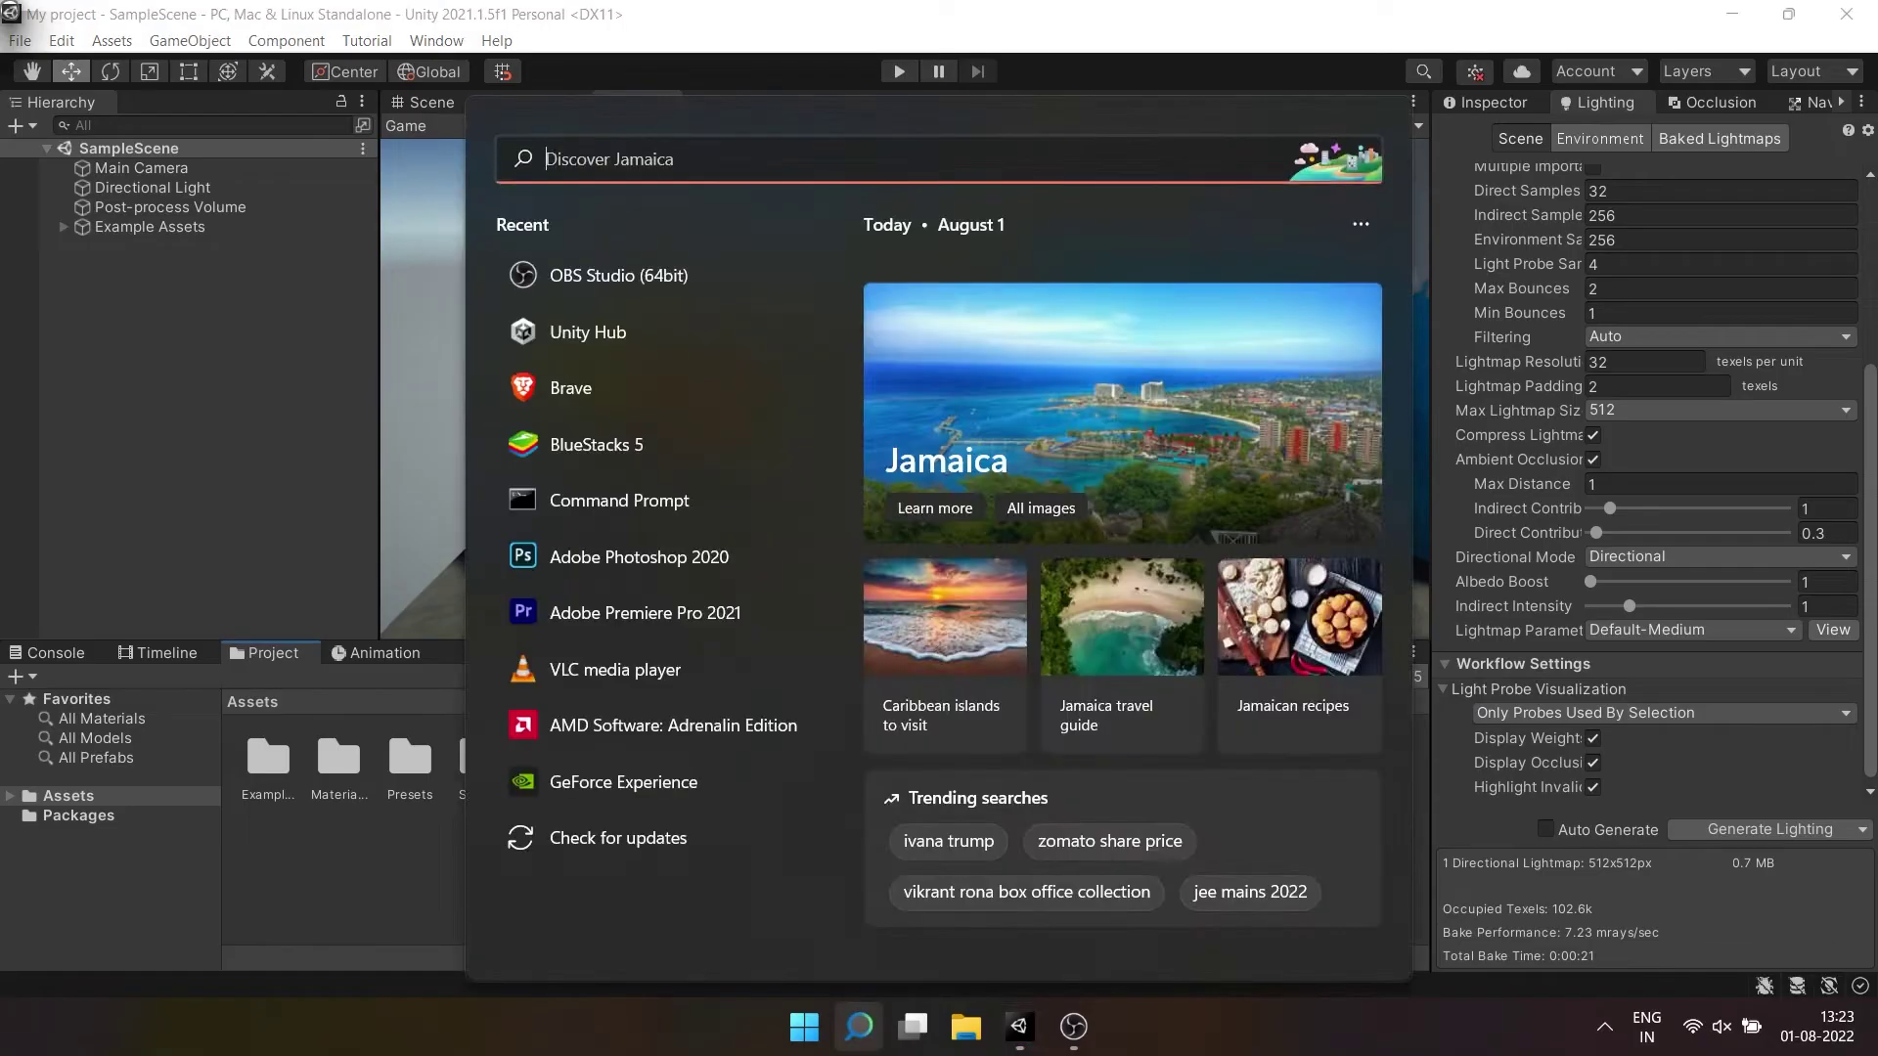
text(adb)
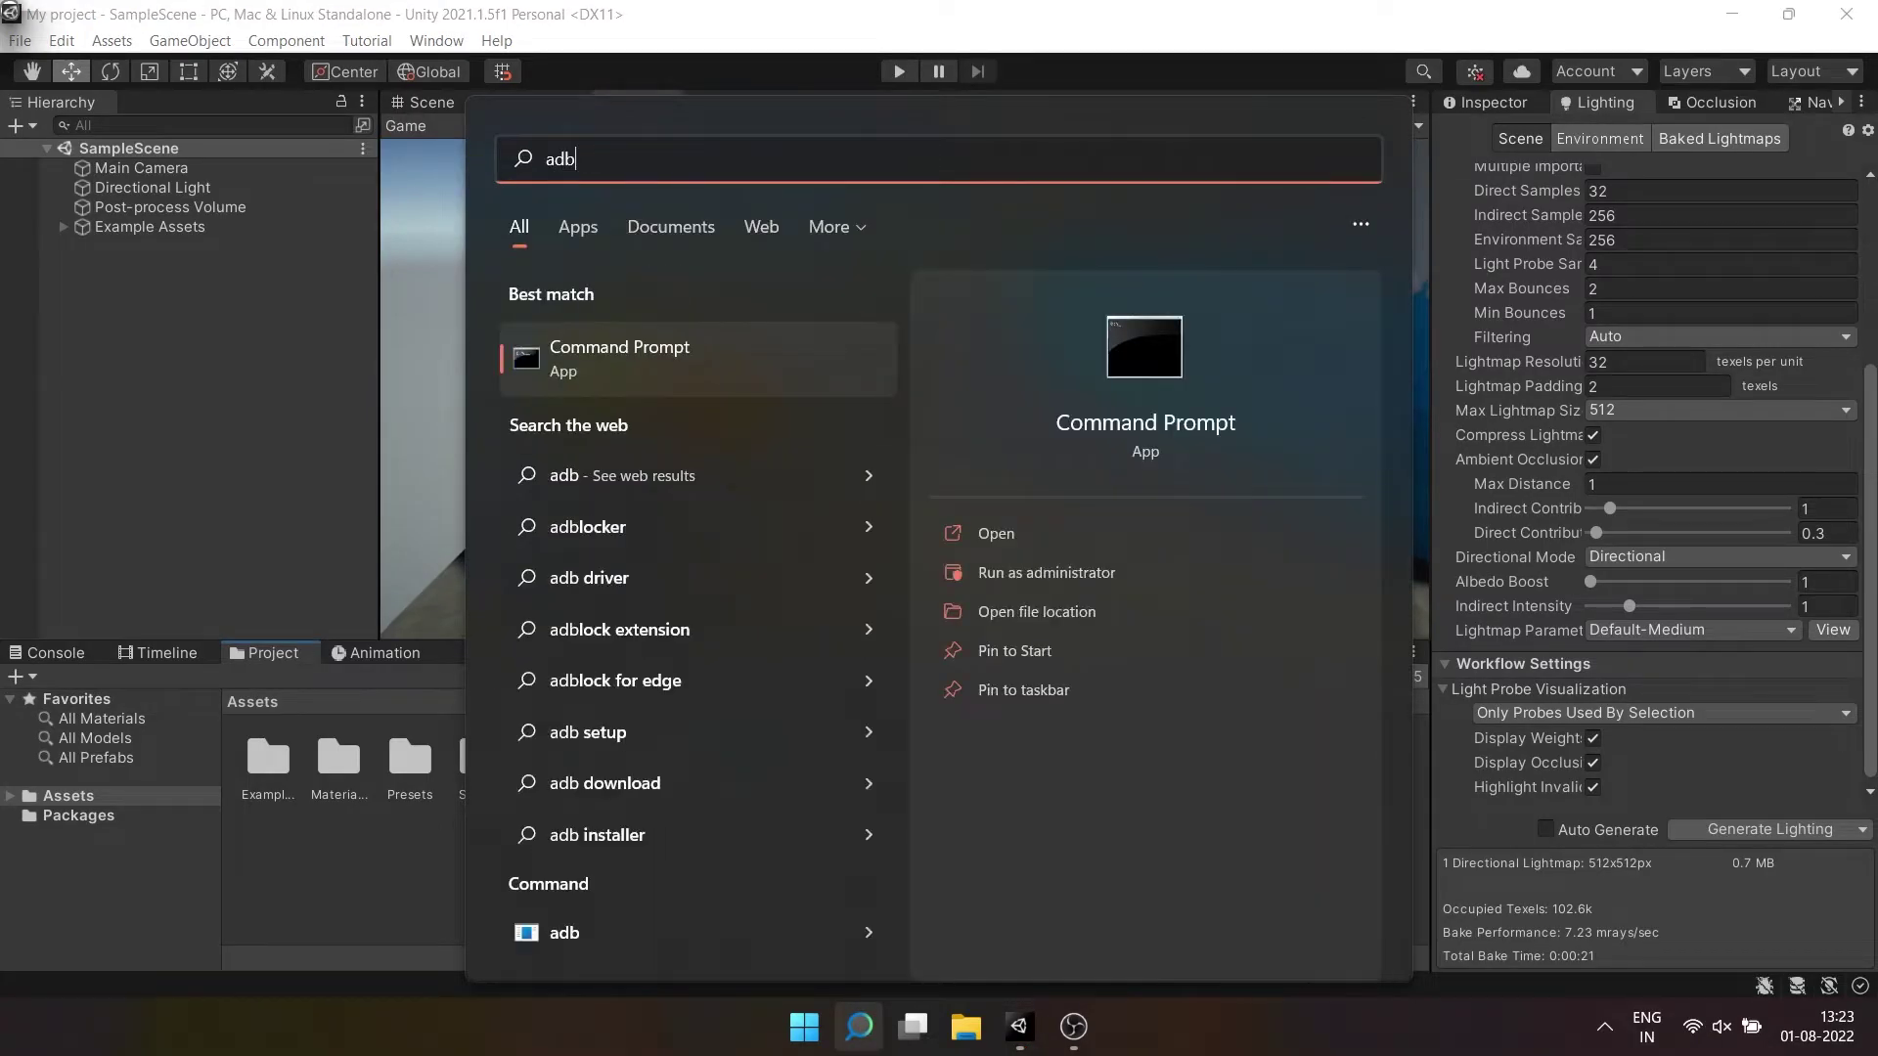
key(Return)
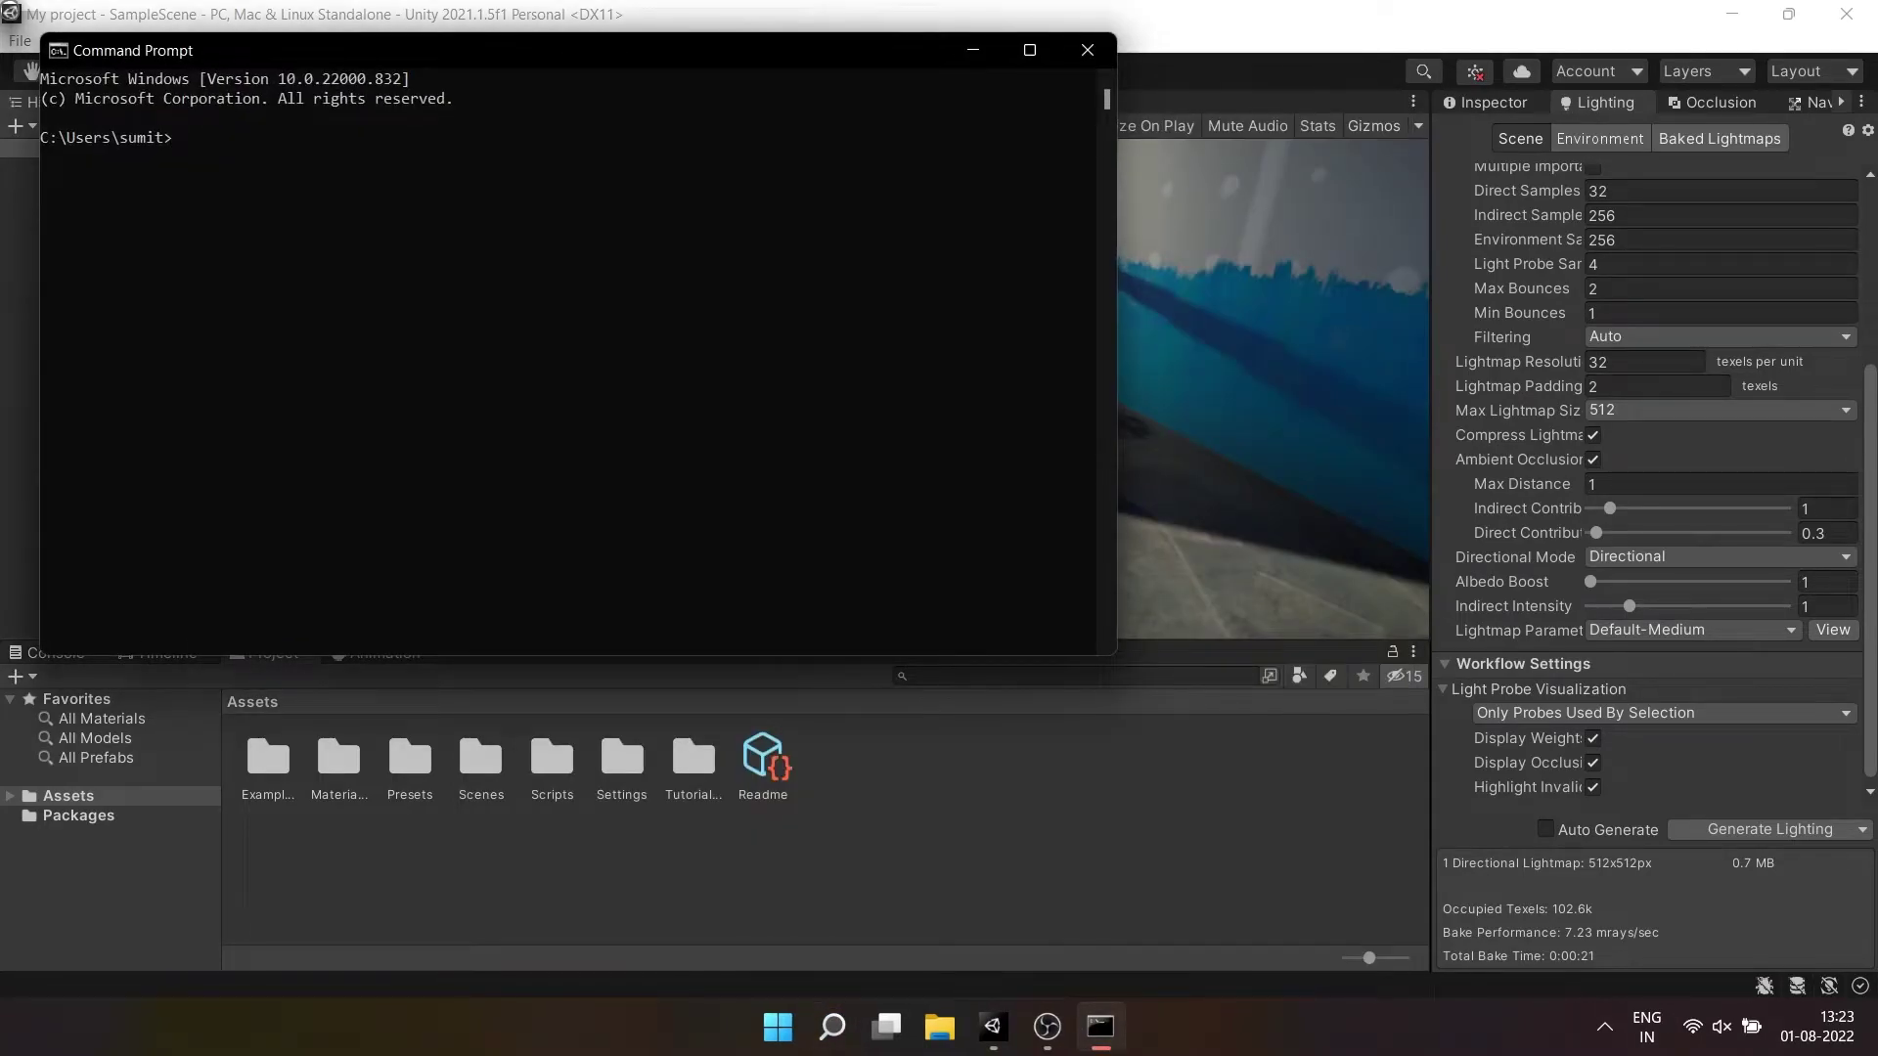
text(adb devices)
key(Return)
Examine the list of attached devices in the adb output and close the Command Prompt window
drag(88, 177, 368, 159)
click(264, 177)
mouse_move(123, 177)
mouse_down()
mouse_move(231, 177)
mouse_move(106, 177)
mouse_up()
click(326, 234)
click(1087, 49)
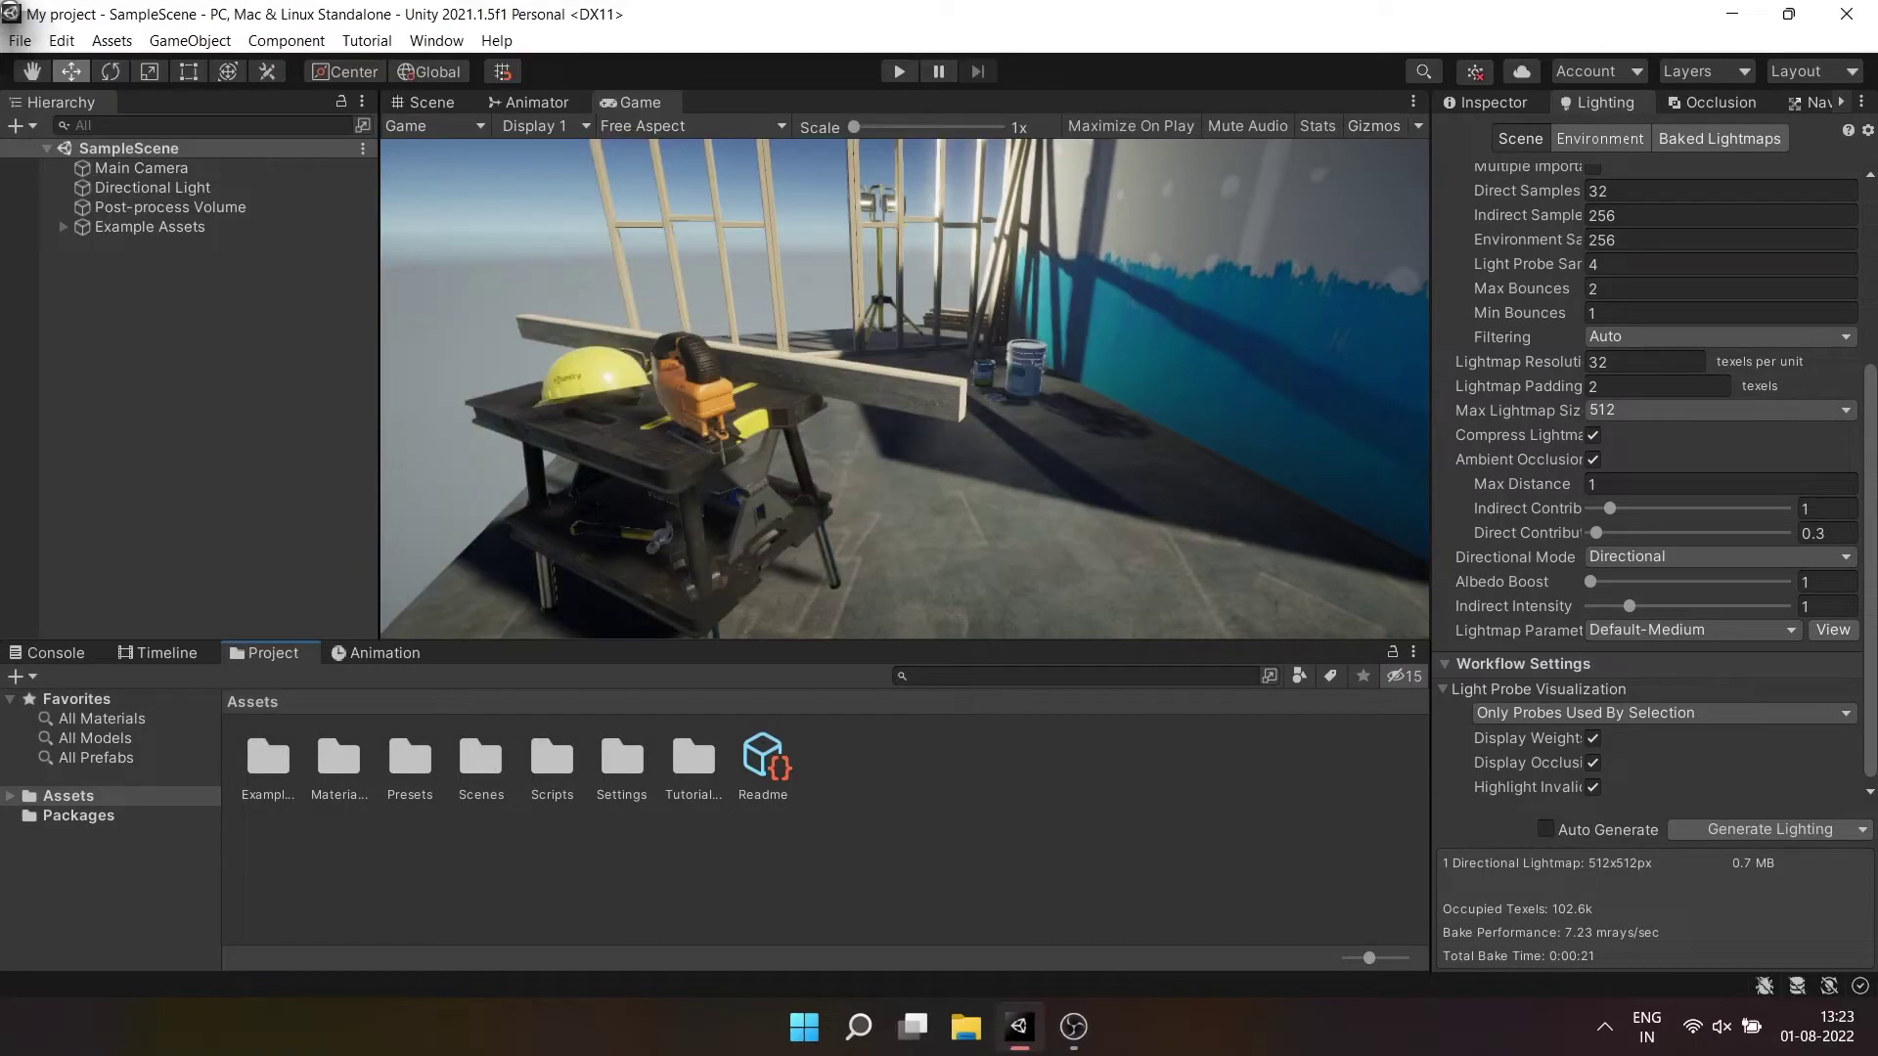
Open the project's Build Settings and switch the platform to Android
click(20, 40)
click(93, 328)
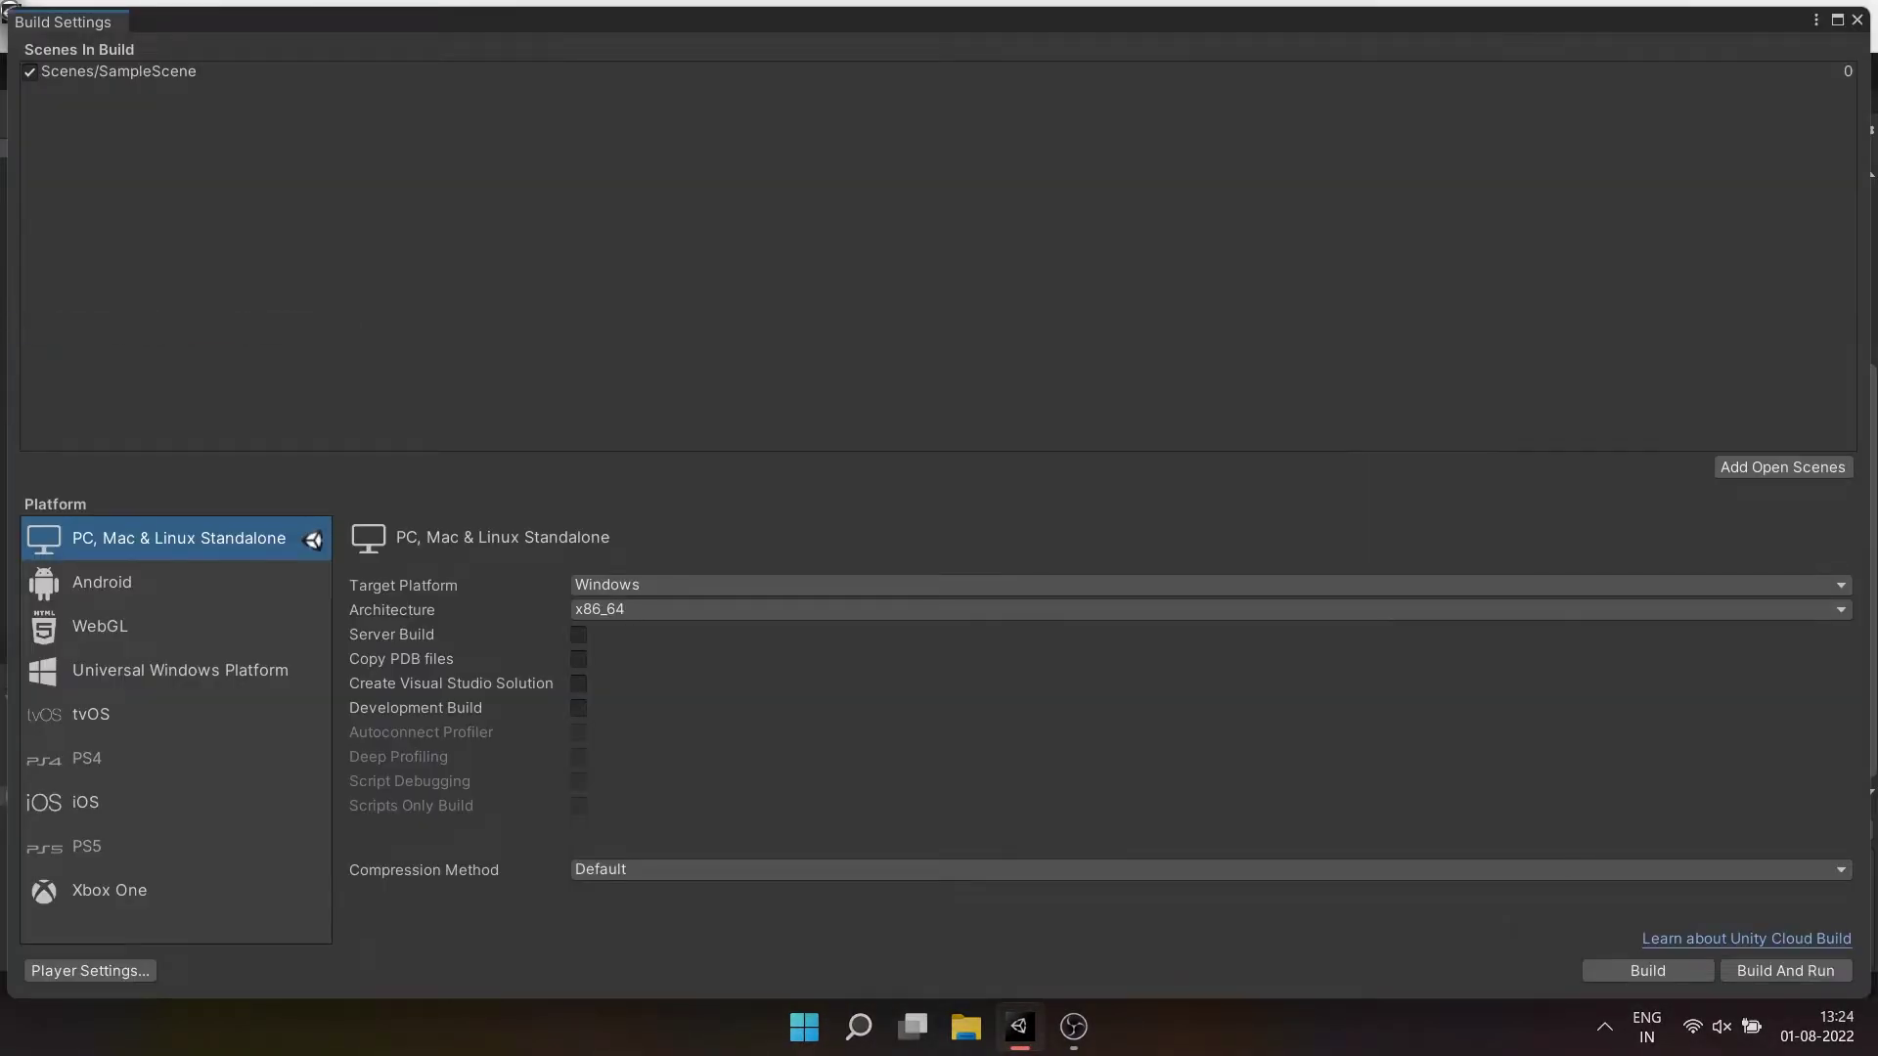
click(101, 583)
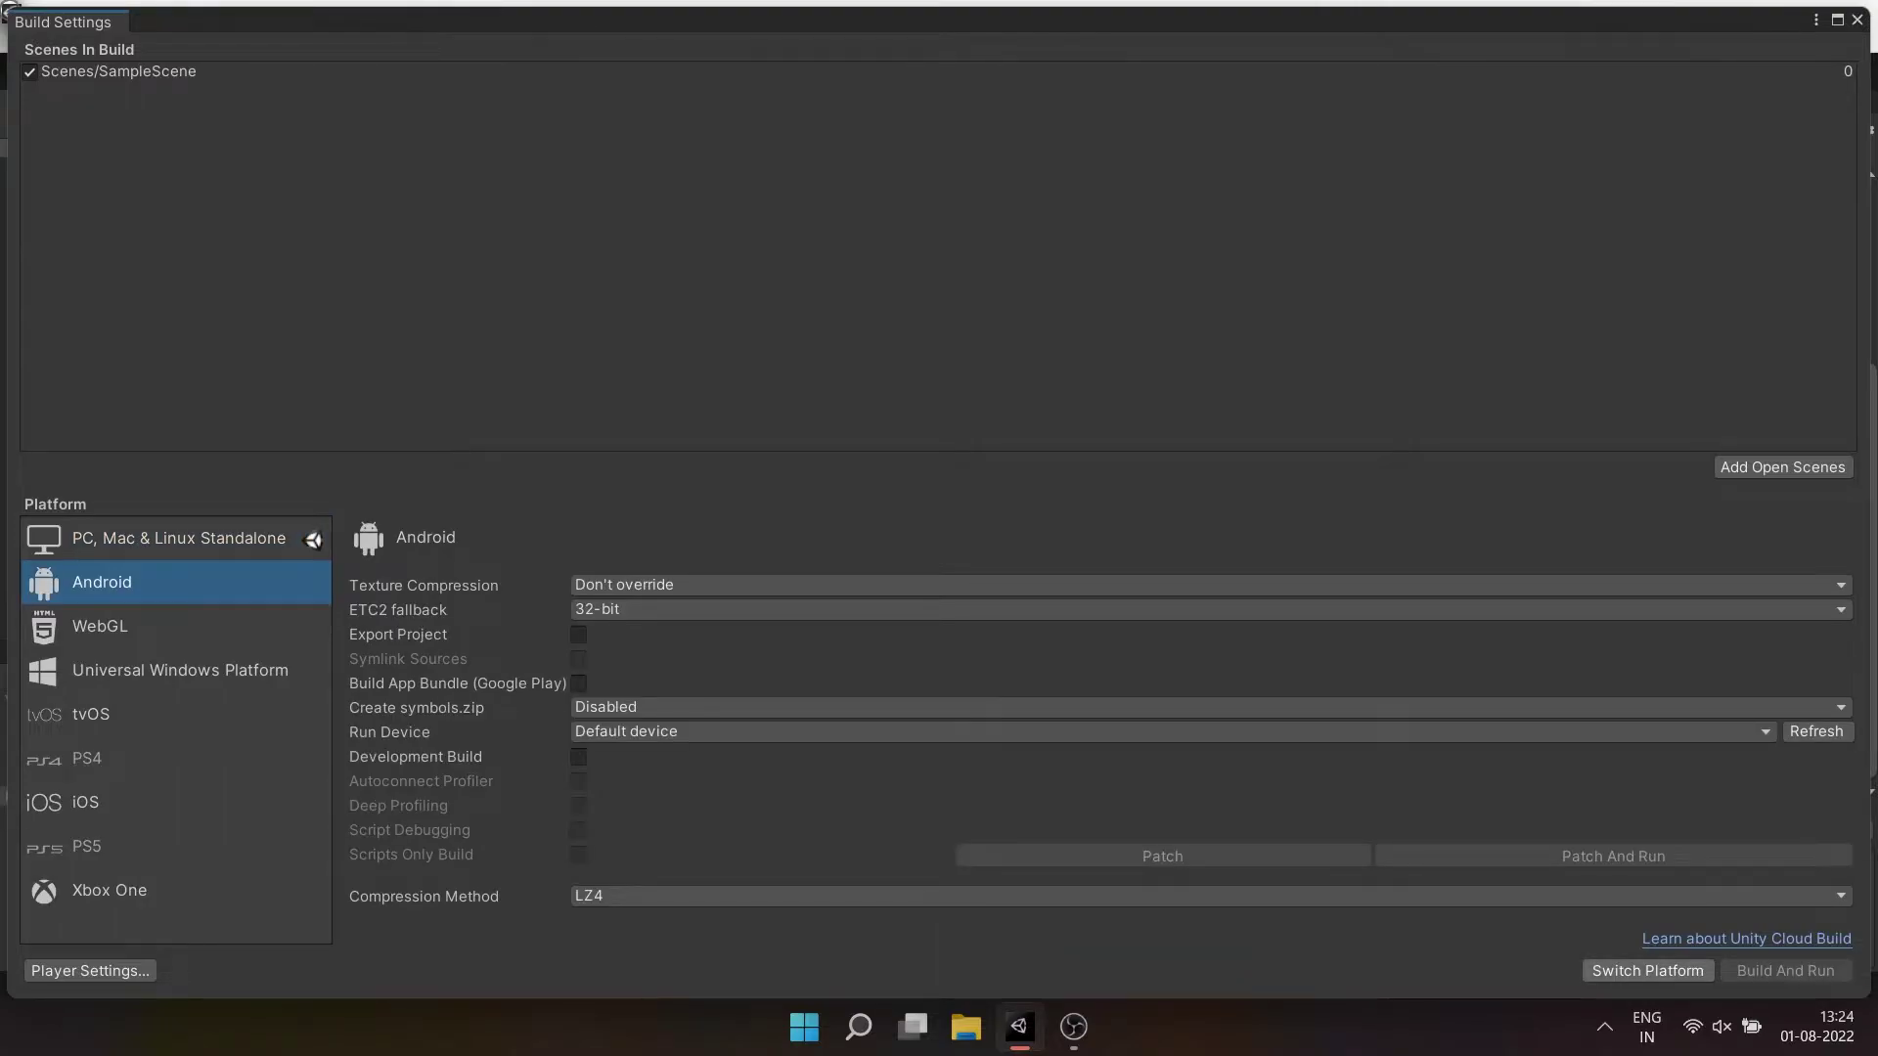
click(1648, 971)
Refresh the Run Device list and look through the available devices without changing the selection
click(1817, 731)
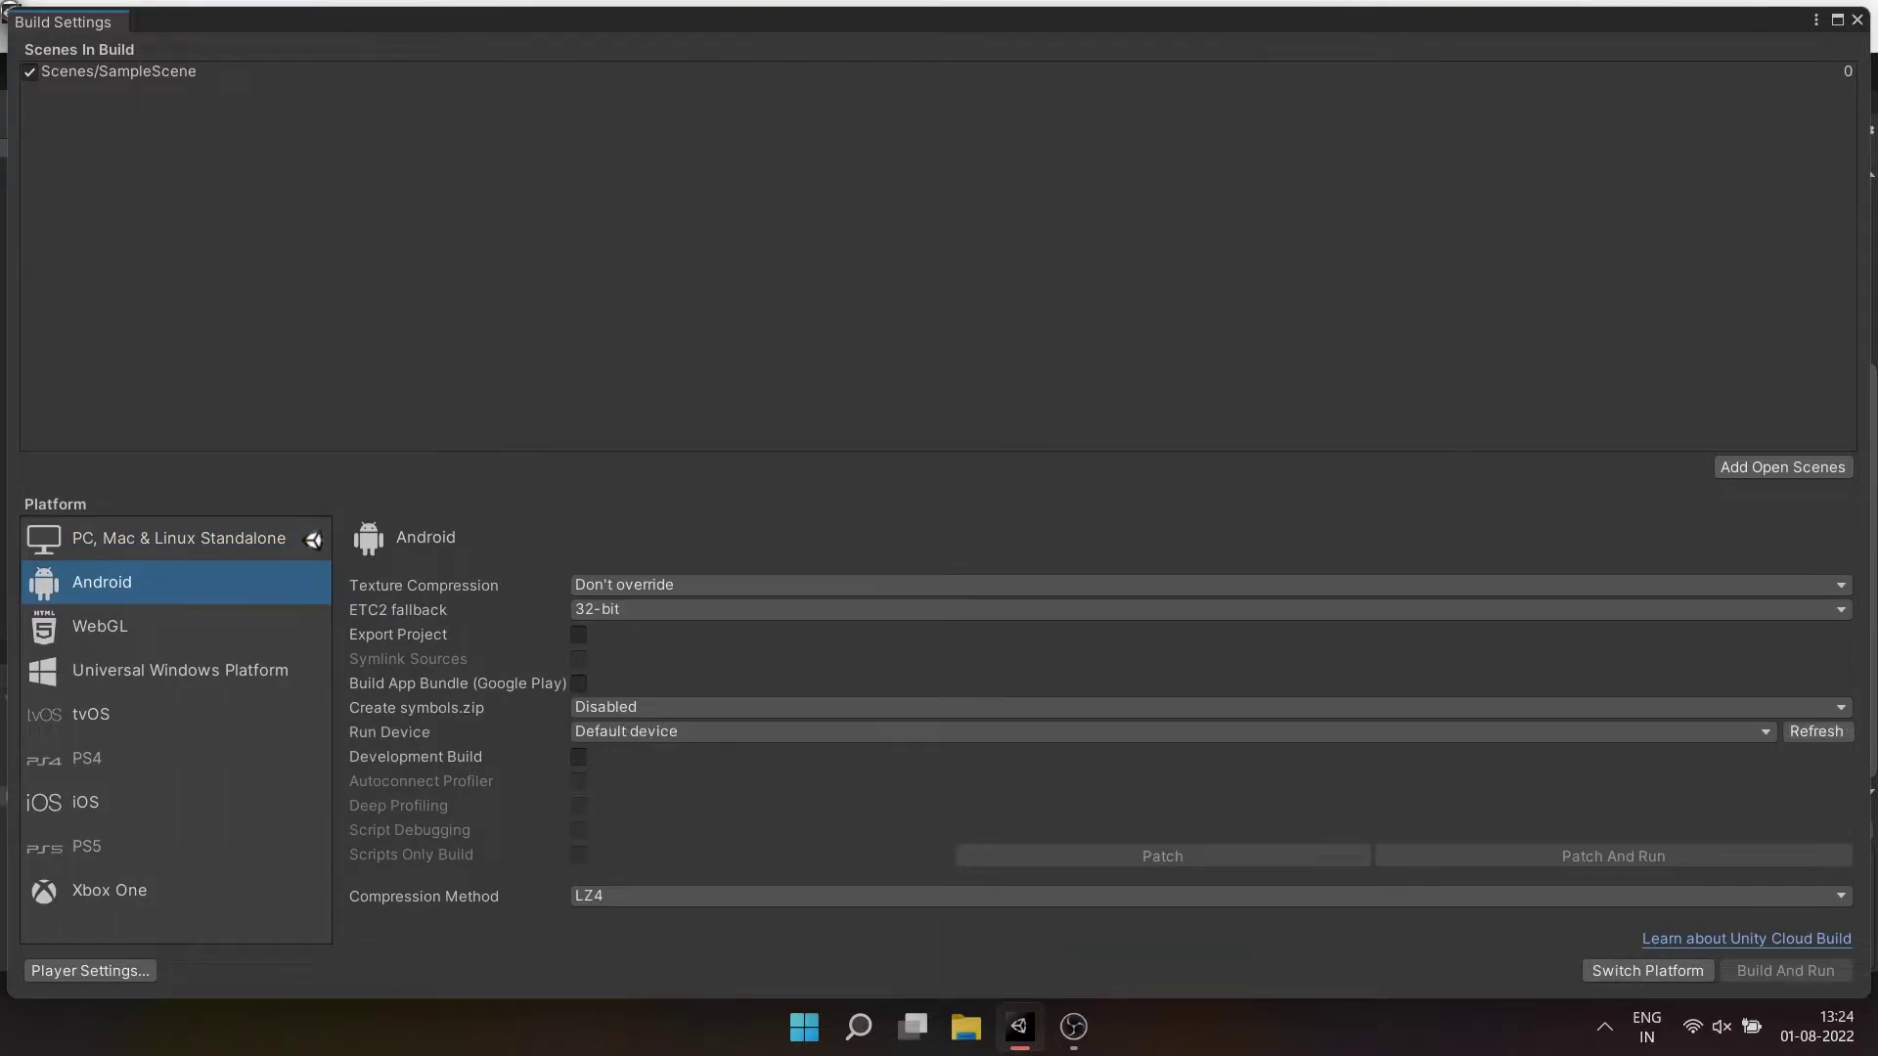
click(1662, 731)
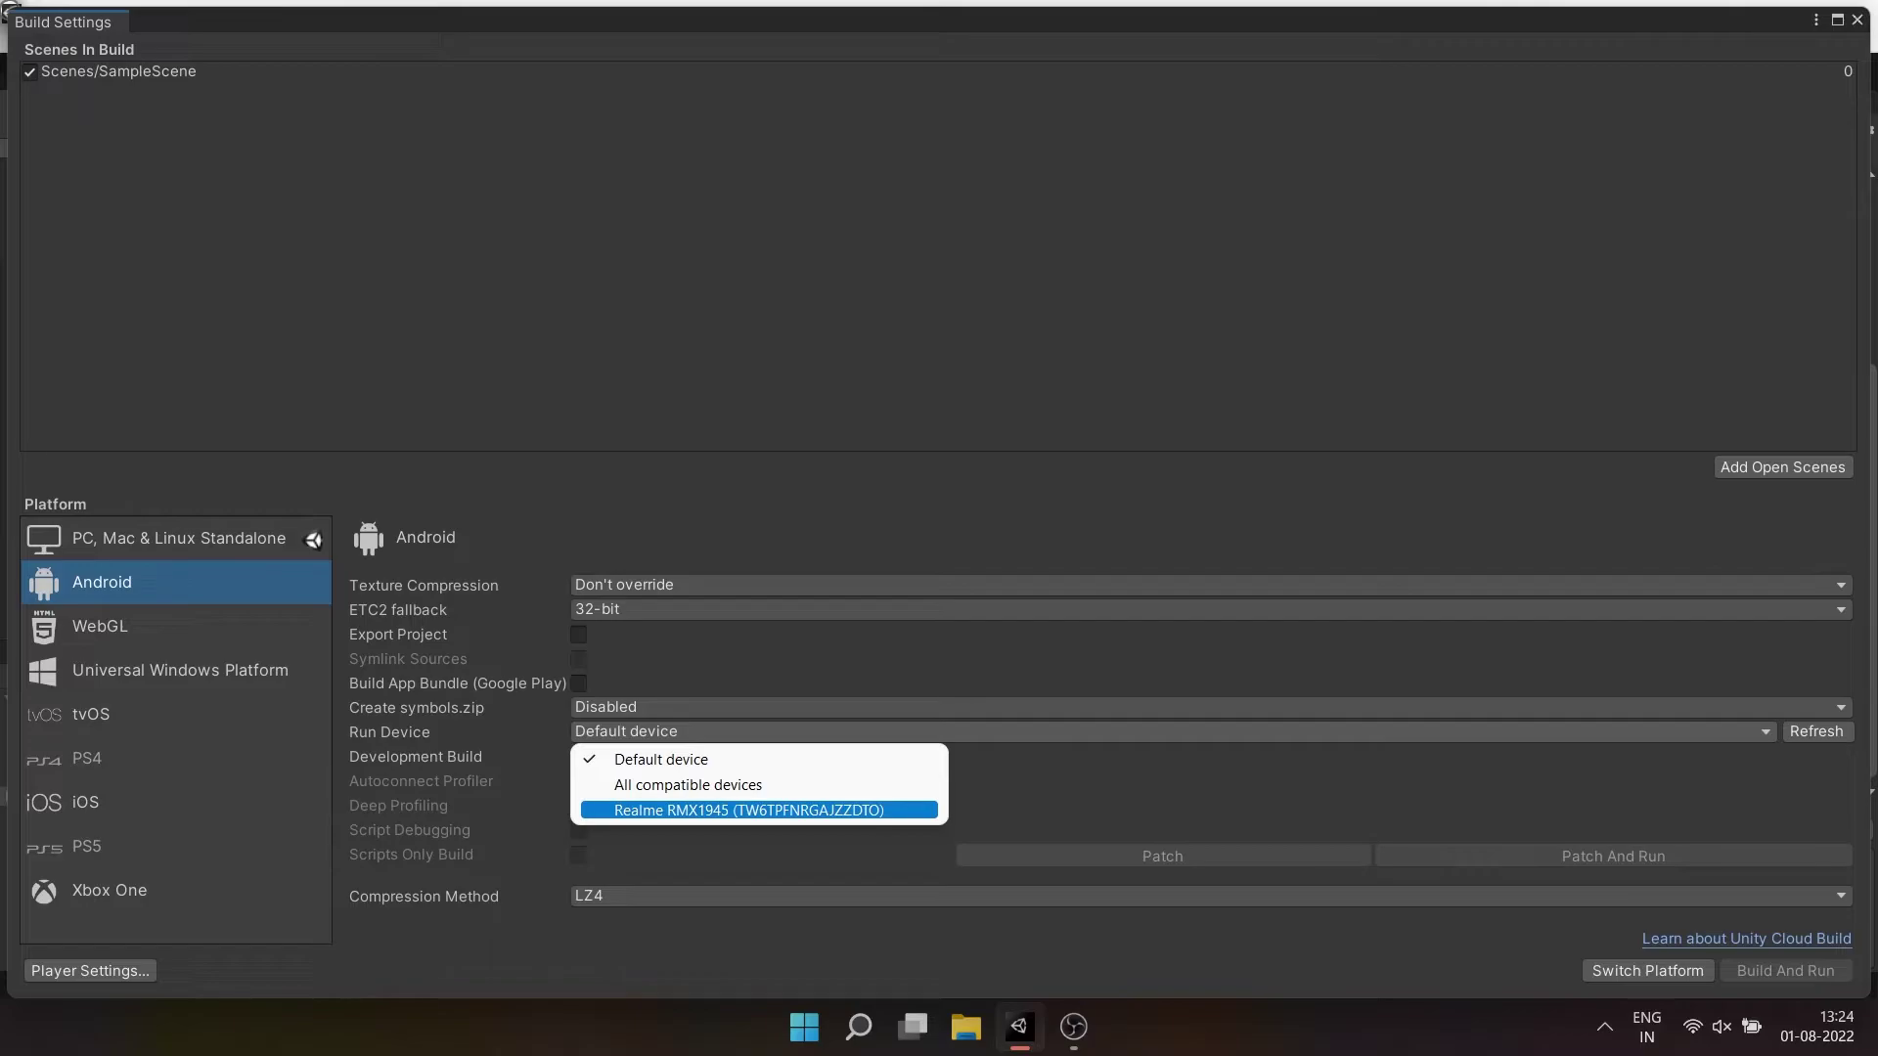
key(Escape)
Open a new Command Prompt and run "adb tcpip 5555"
click(858, 1027)
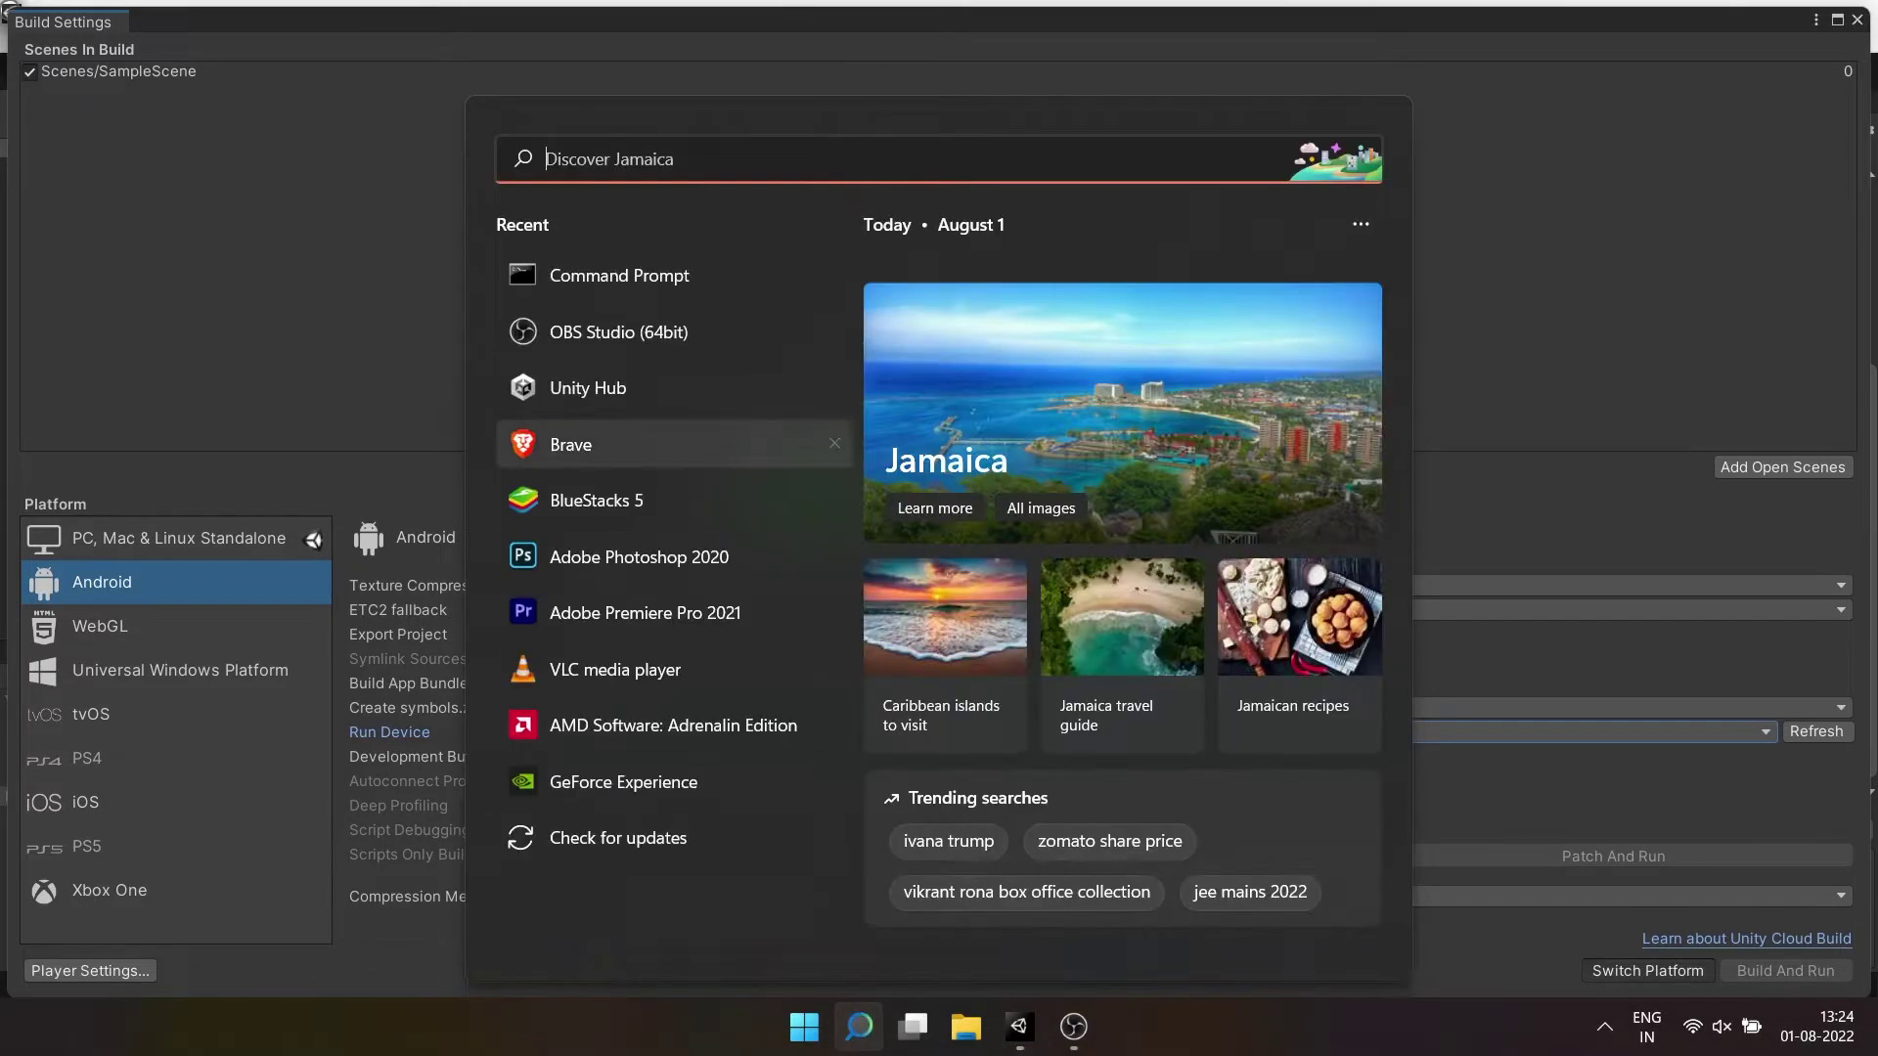
click(626, 276)
click(619, 275)
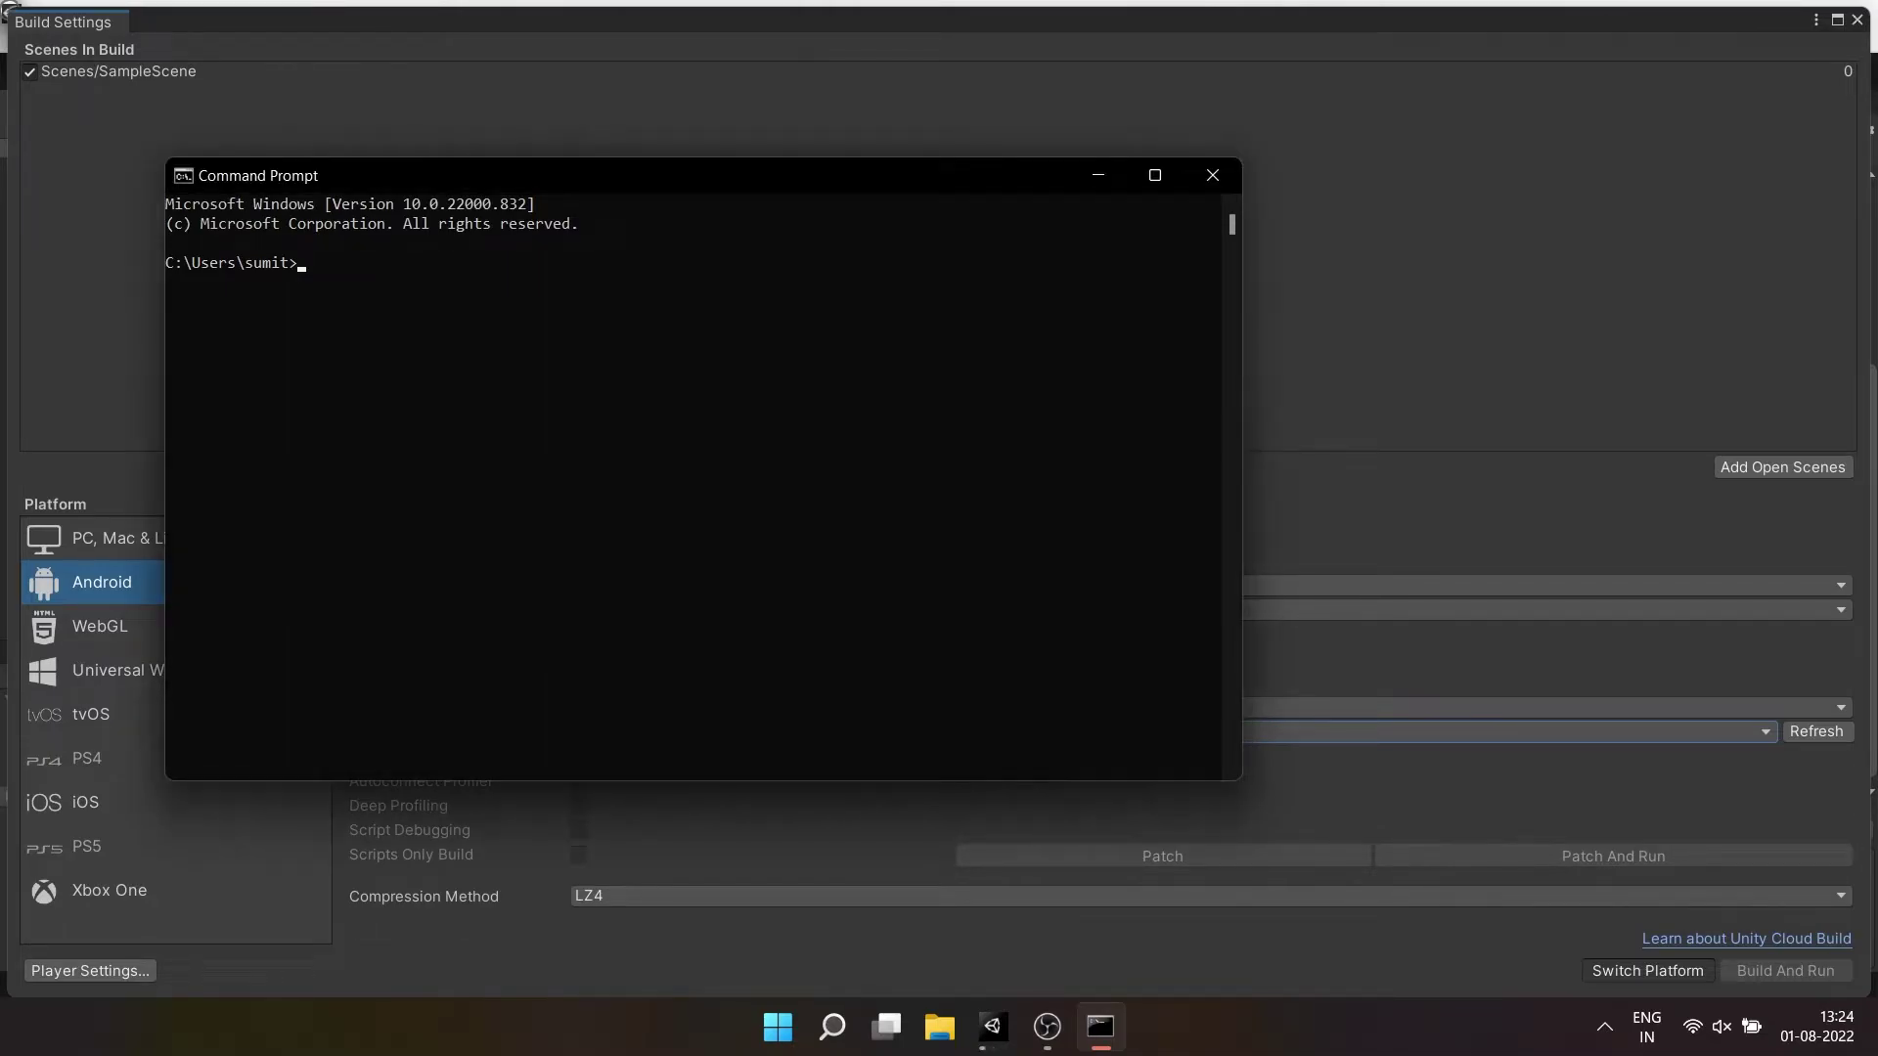
text(adb tcpip 5555)
key(Return)
Try to put ADB into USB mode by running "adb usb"
text(adb )
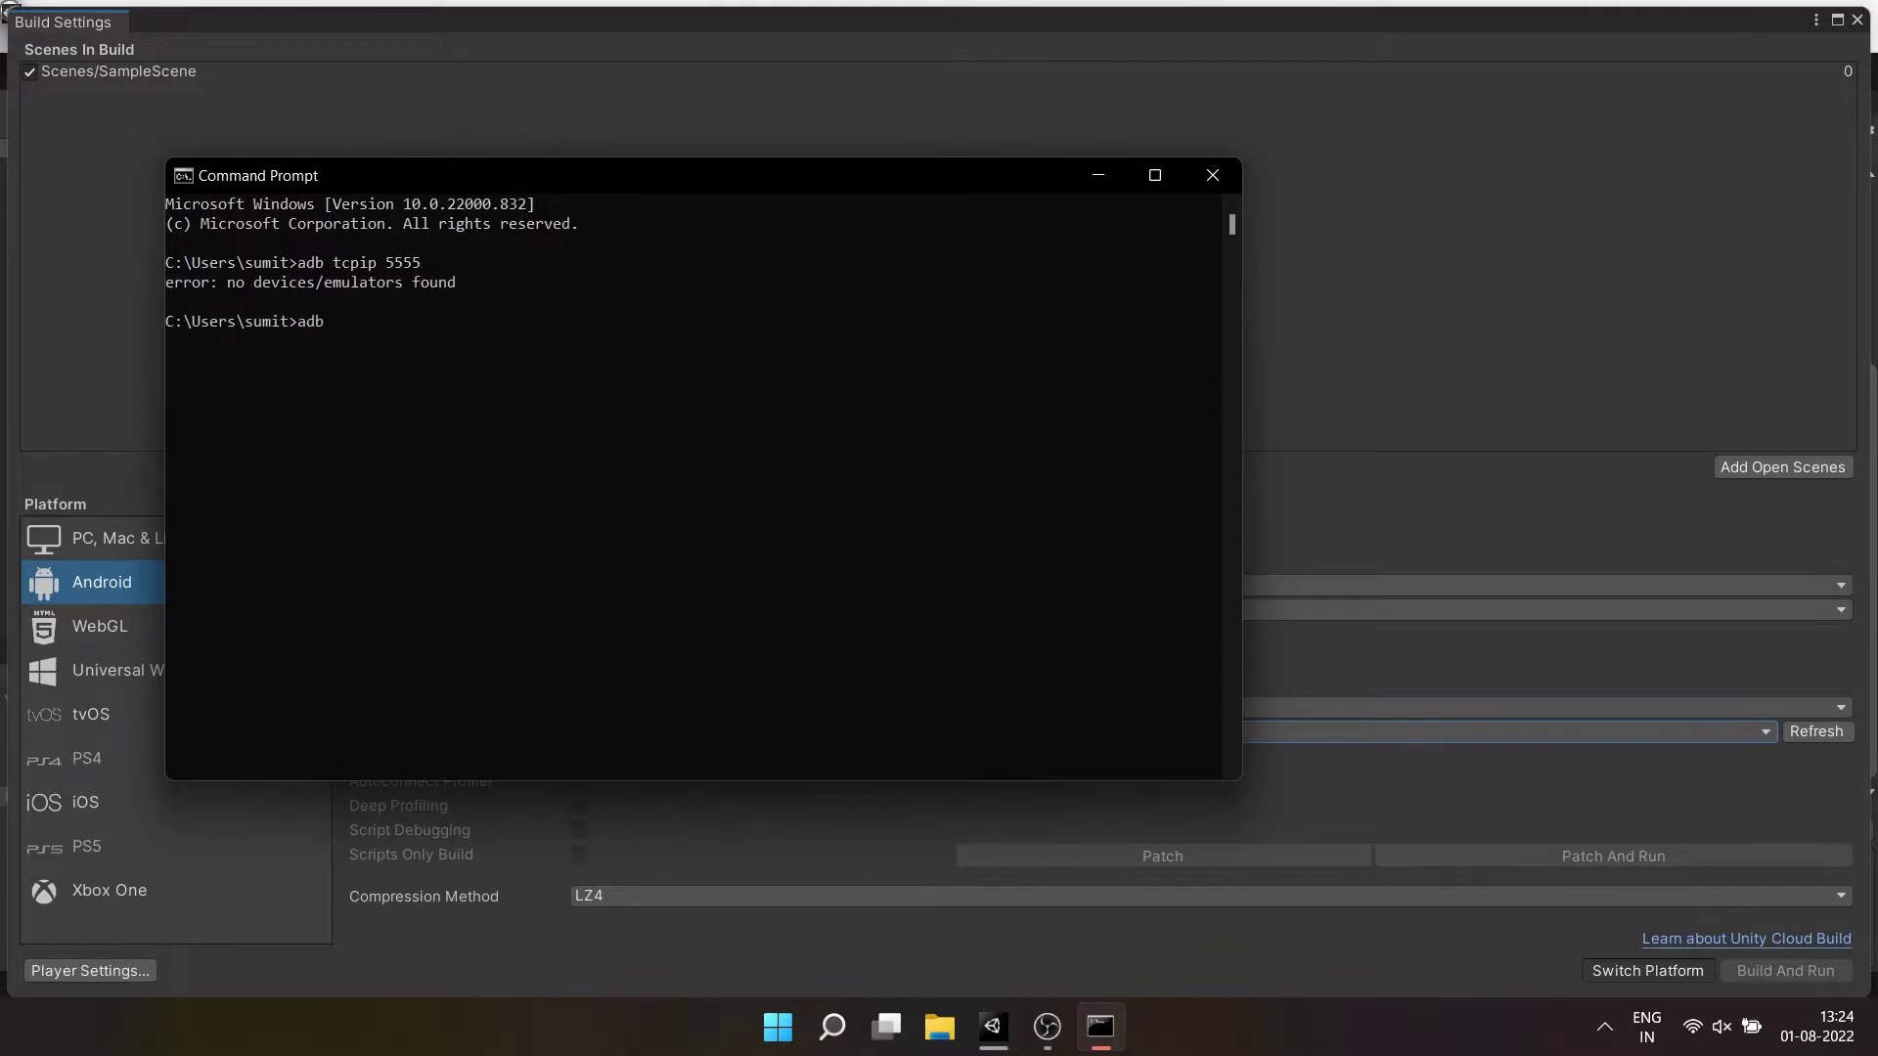
text(usb)
key(Return)
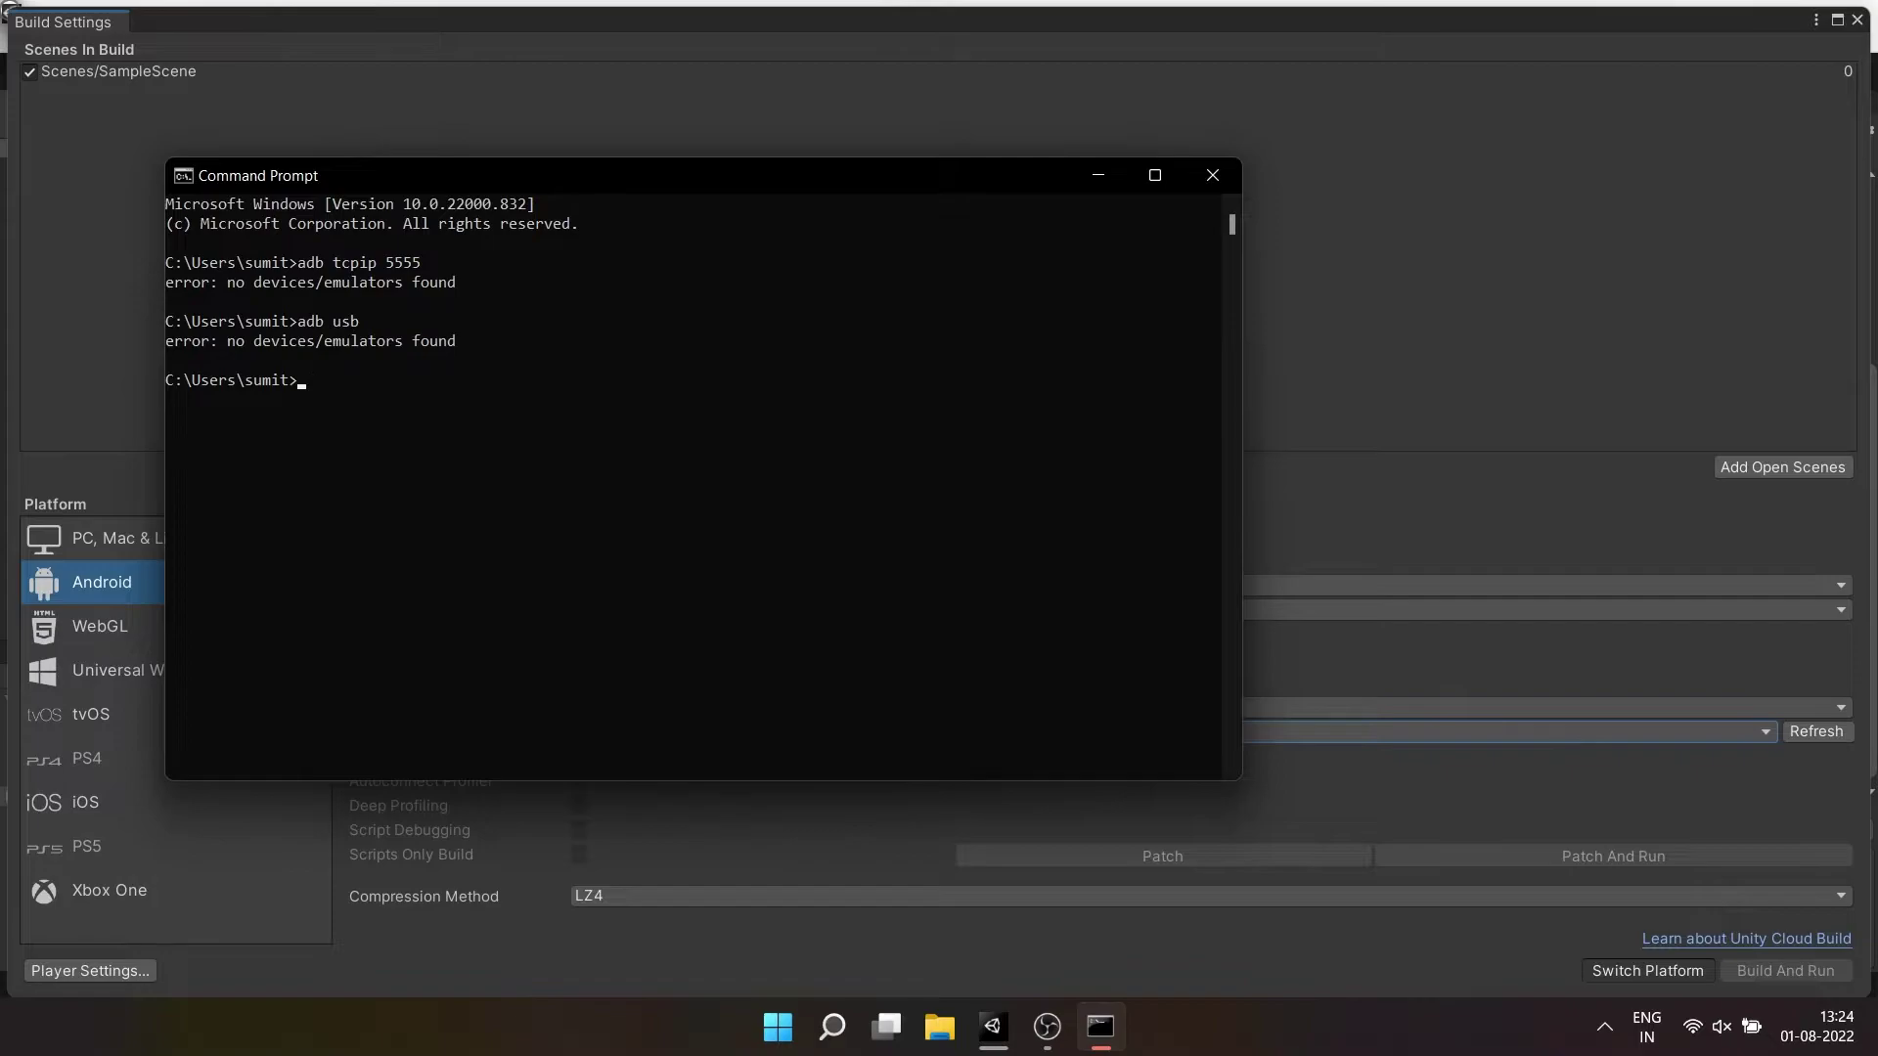
Check the computer's Wi-Fi network and rerun the earlier command "adb tcpip 5555"
key(Up)
key(Up)
key(Down)
key(Up)
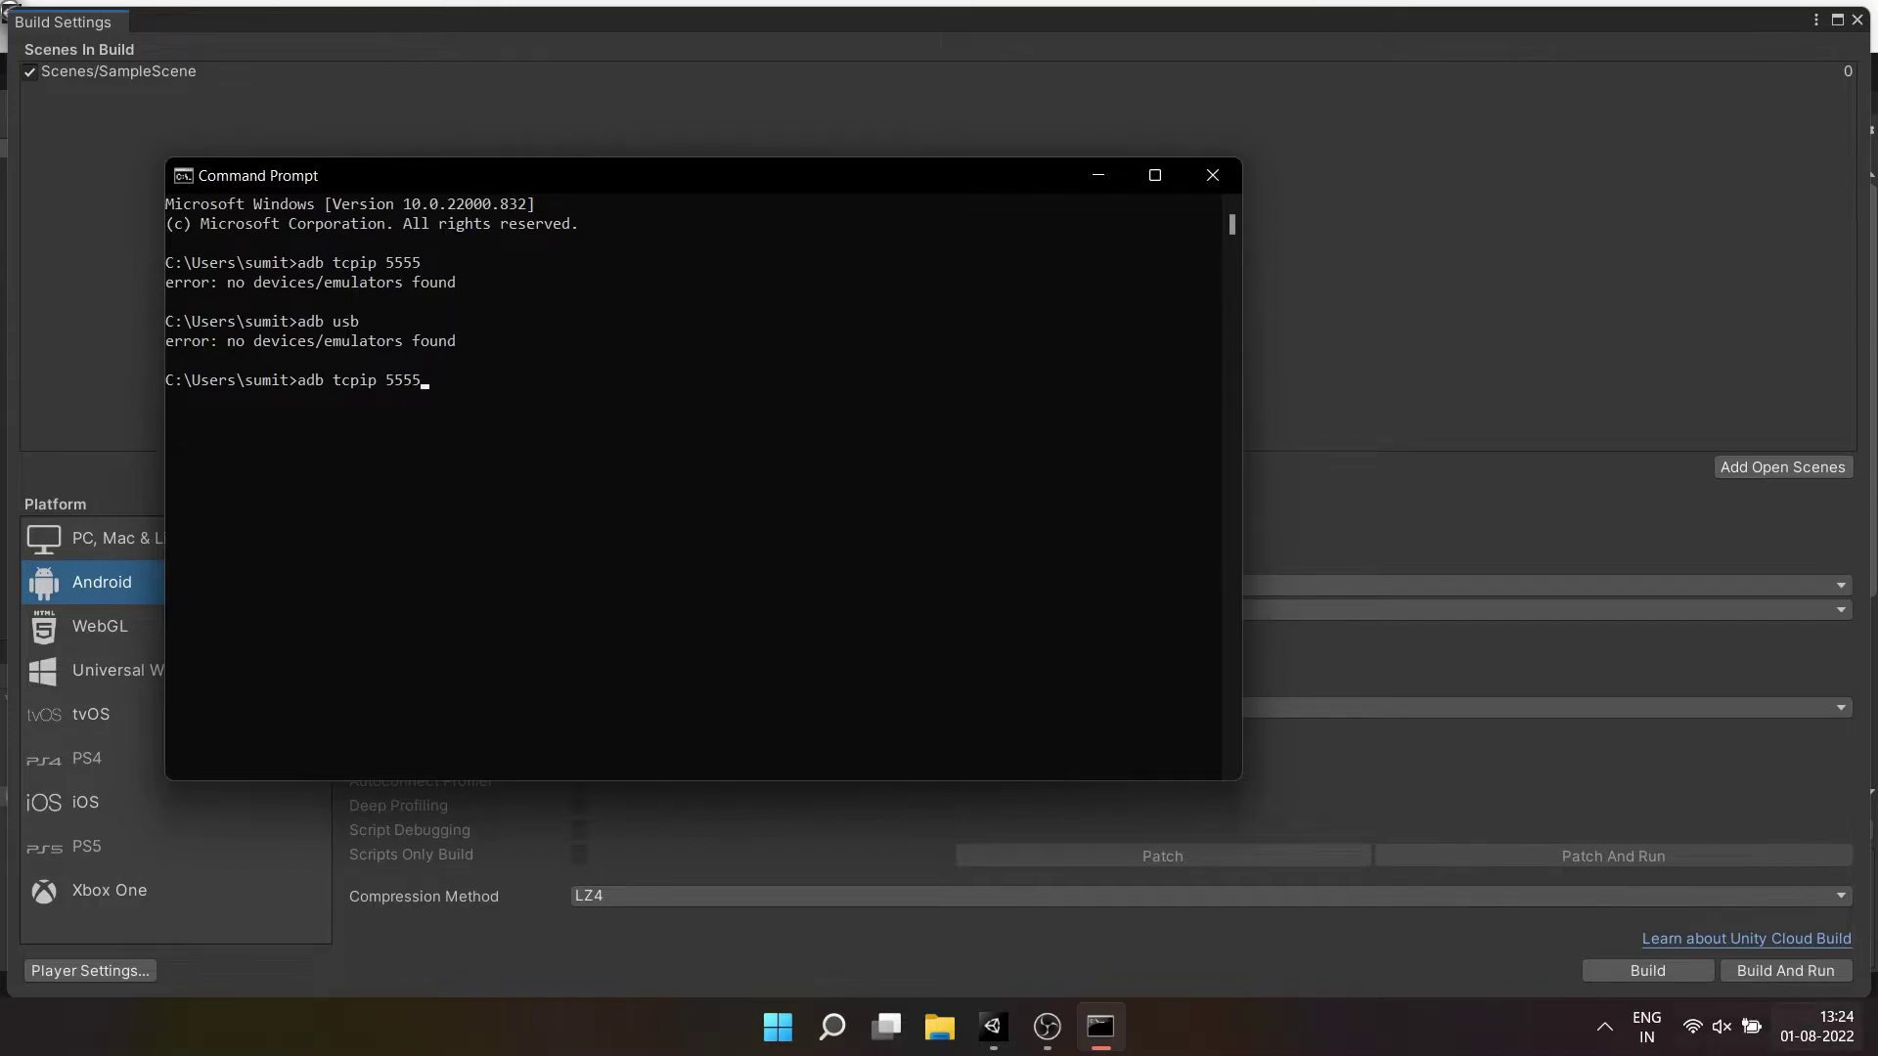
click(1721, 1027)
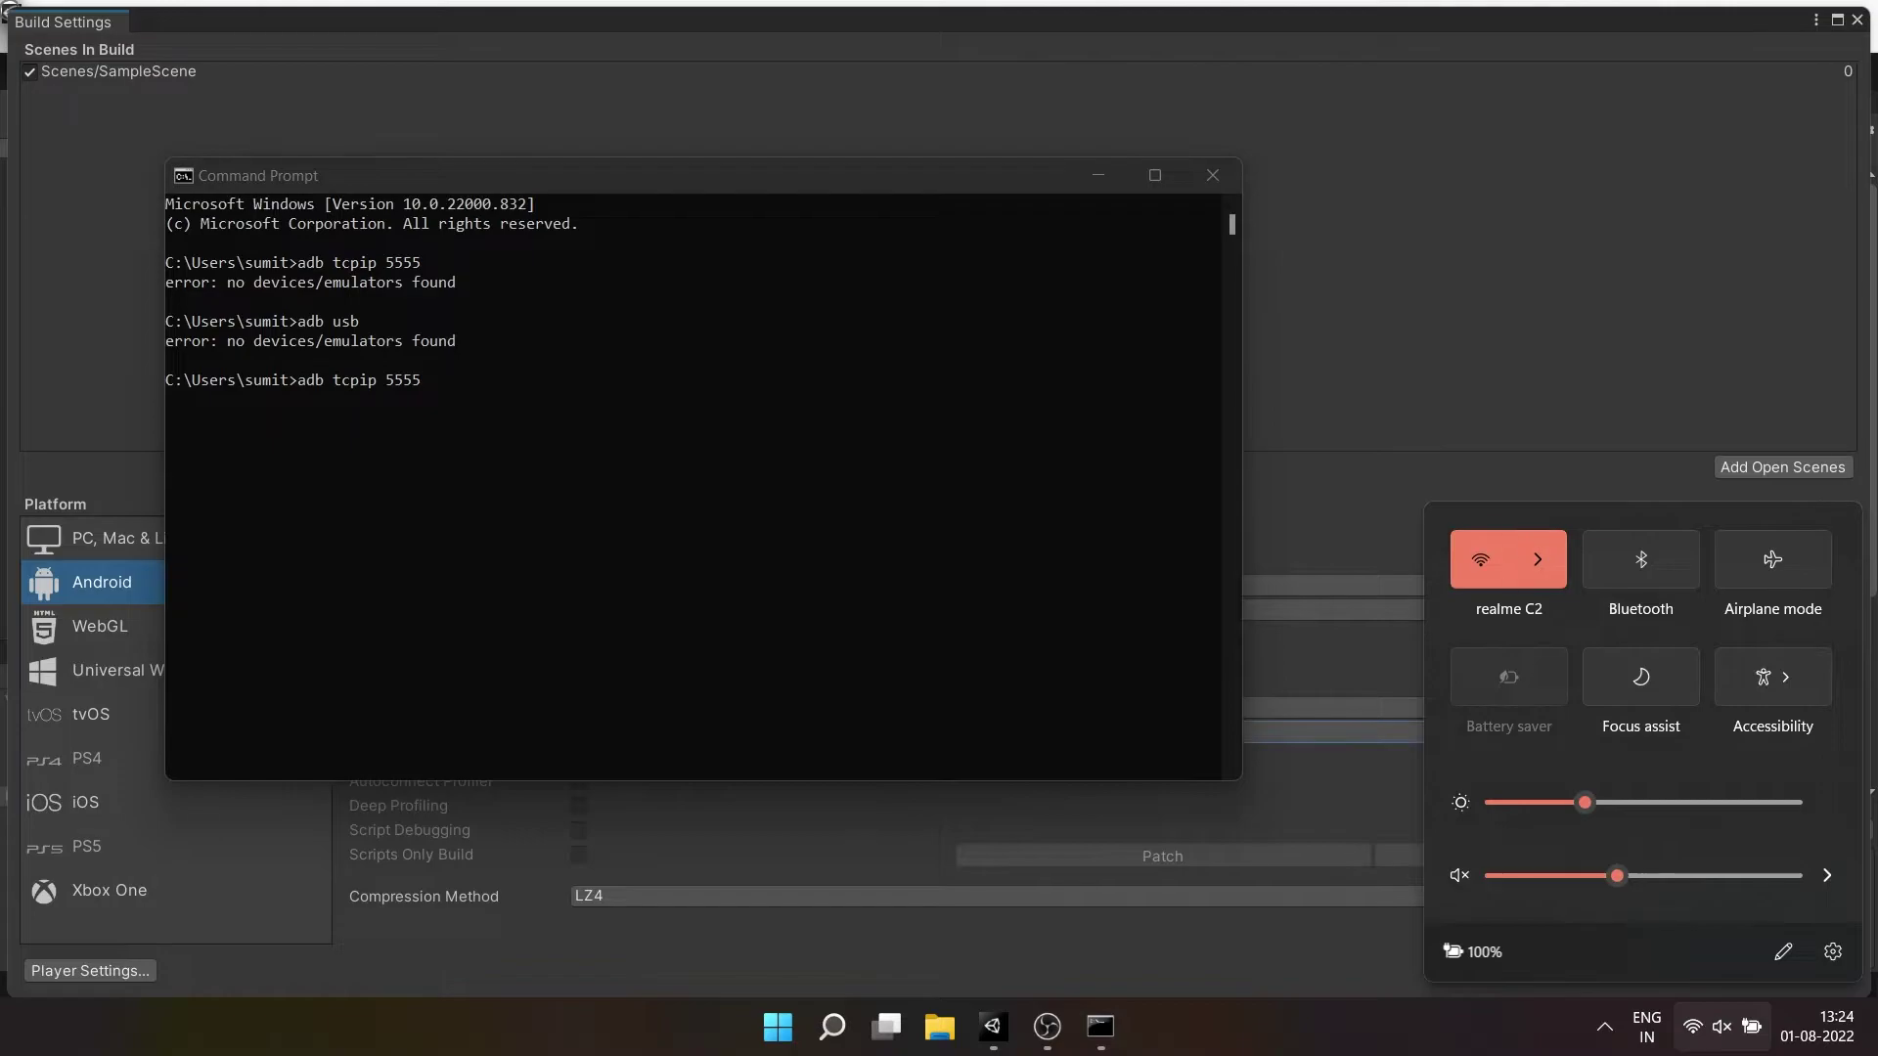
click(1721, 1027)
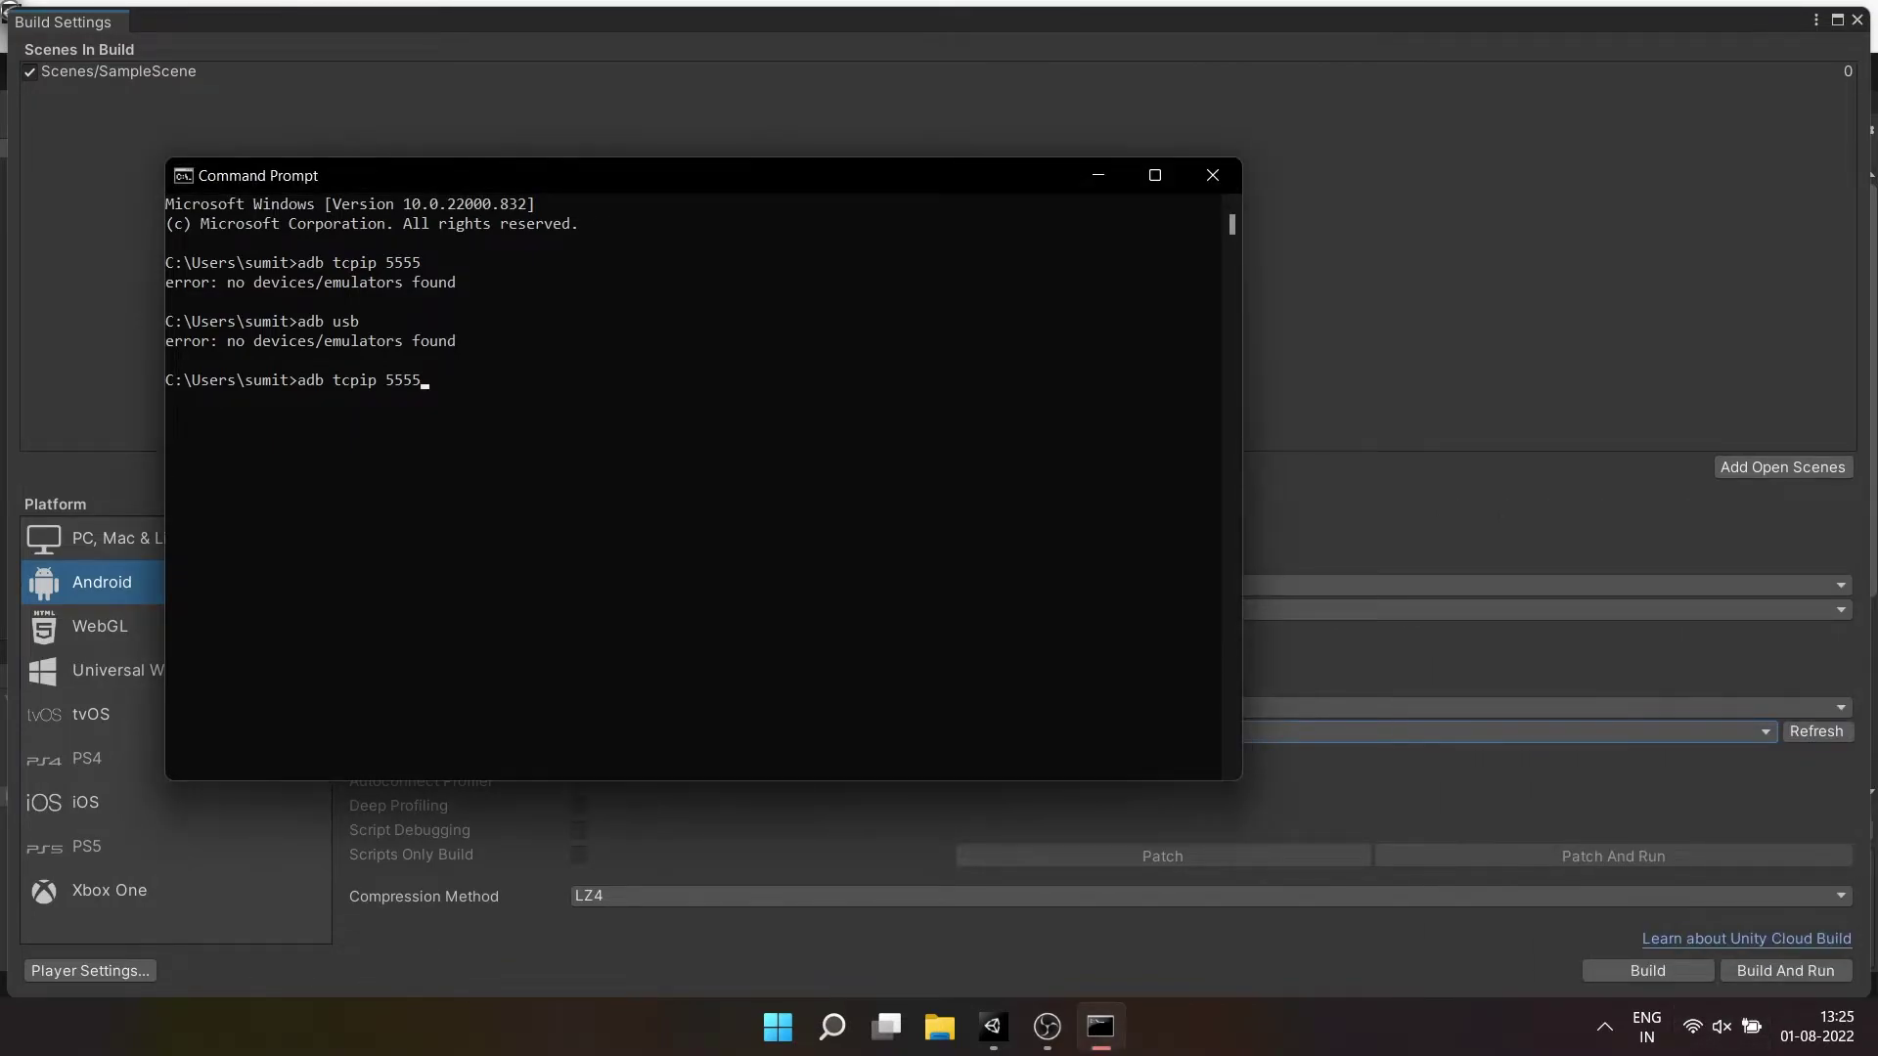
Begin an "adb connect" command and look up the phone's IP address on the Status page of About phone
text(adb connect)
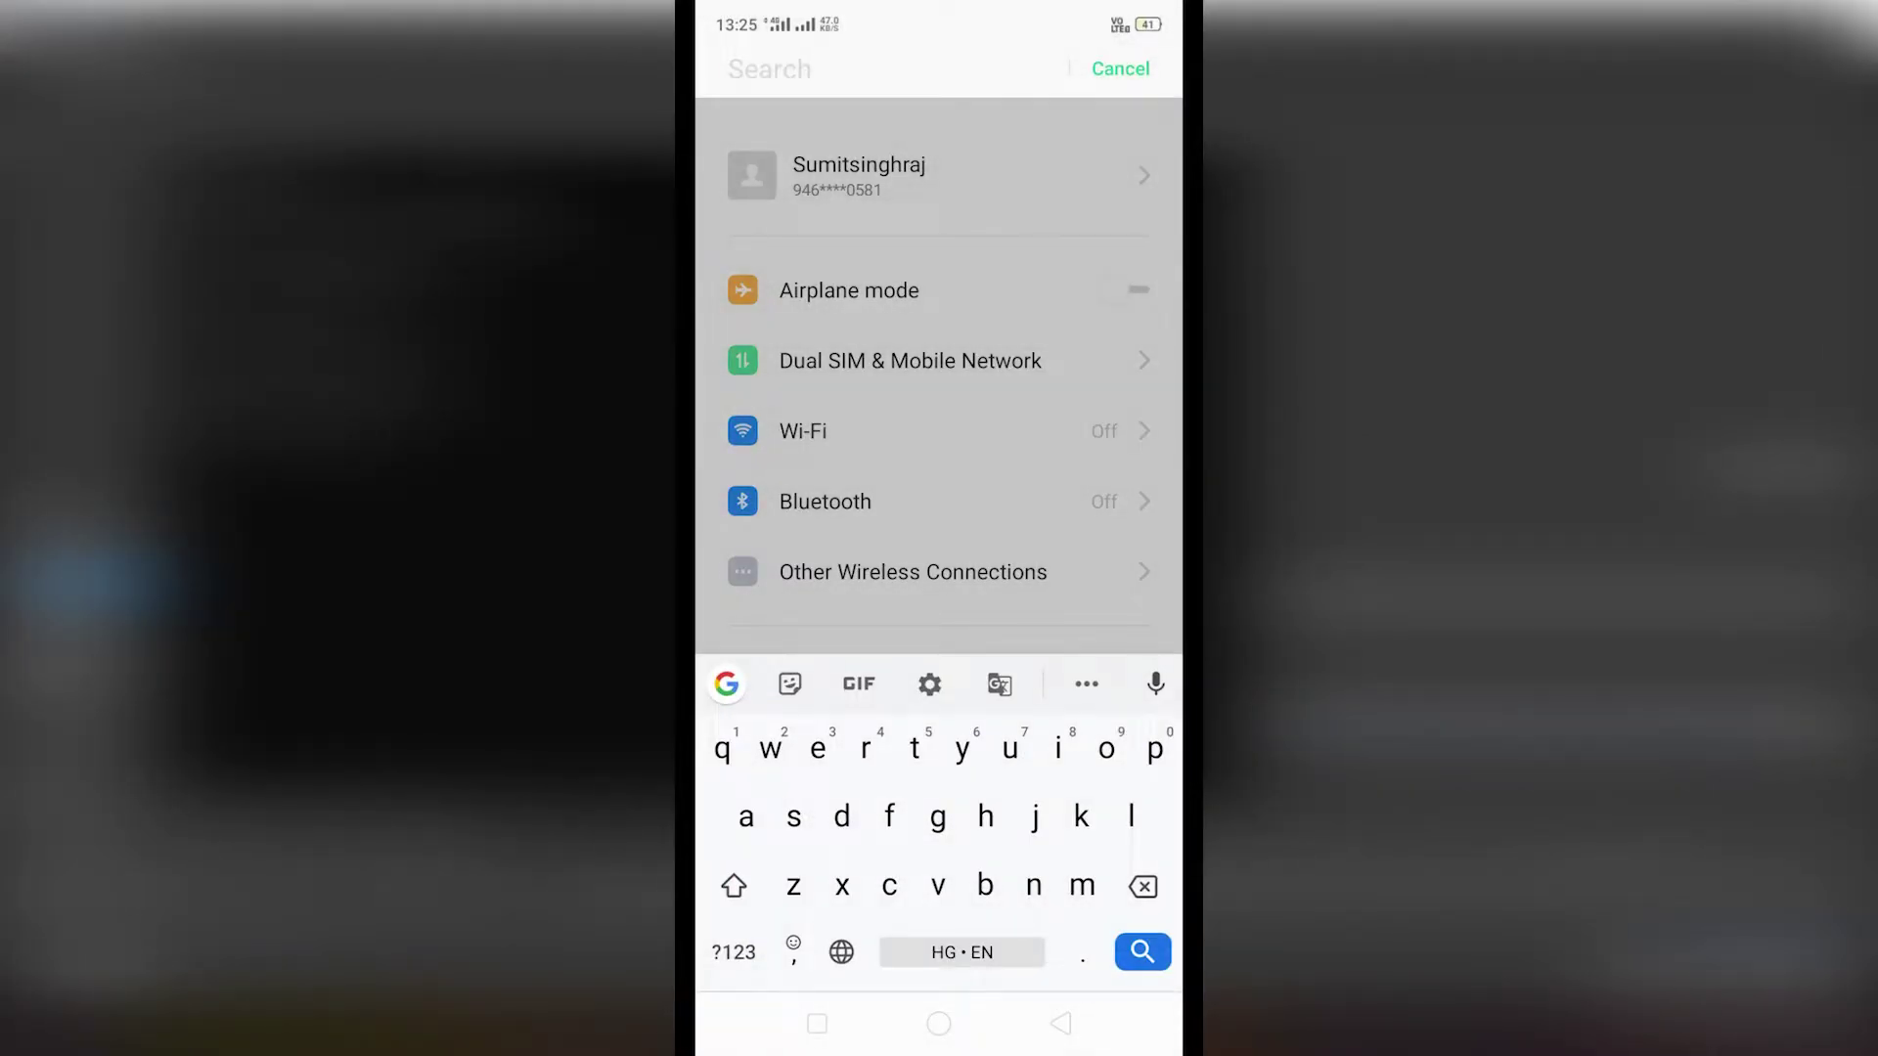
click(1146, 888)
click(1061, 1024)
click(1023, 779)
scroll(1053, 913, down, 15)
scroll(984, 778, up, 3)
click(1068, 815)
scroll(951, 787, down, 3)
click(952, 787)
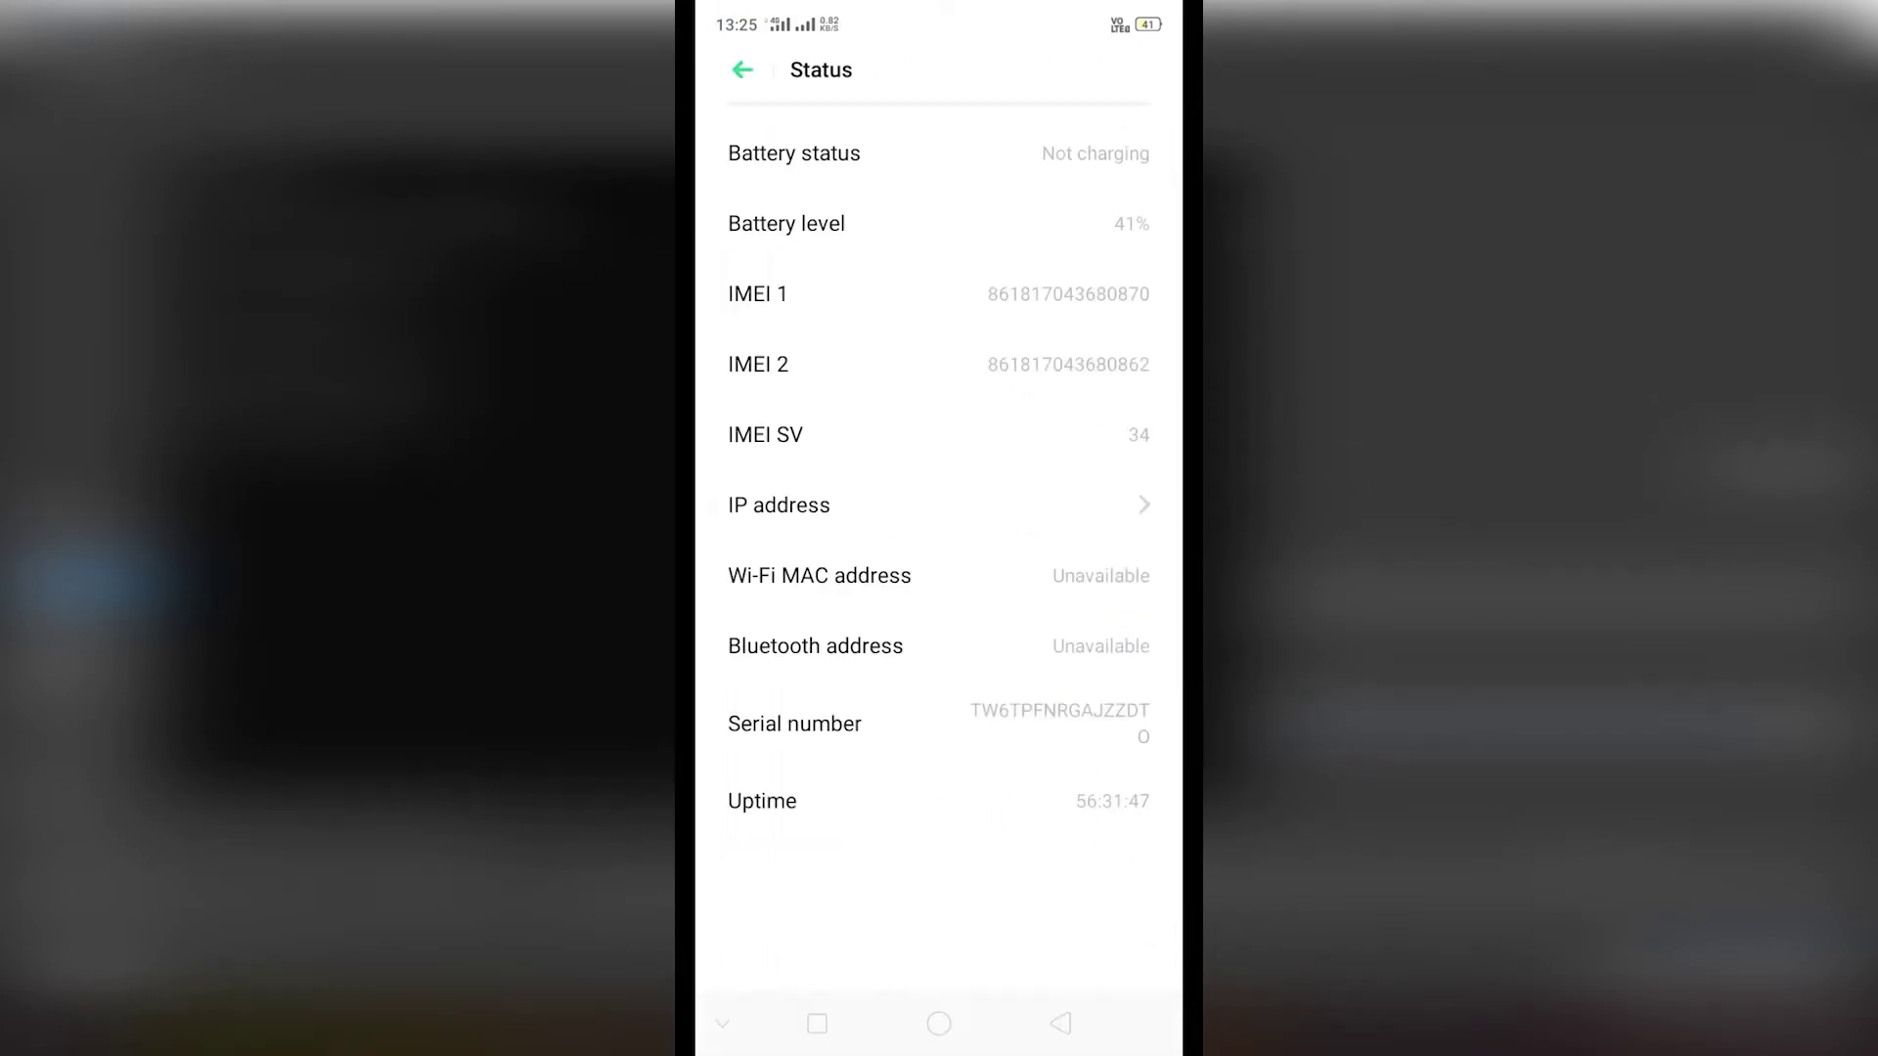
click(824, 500)
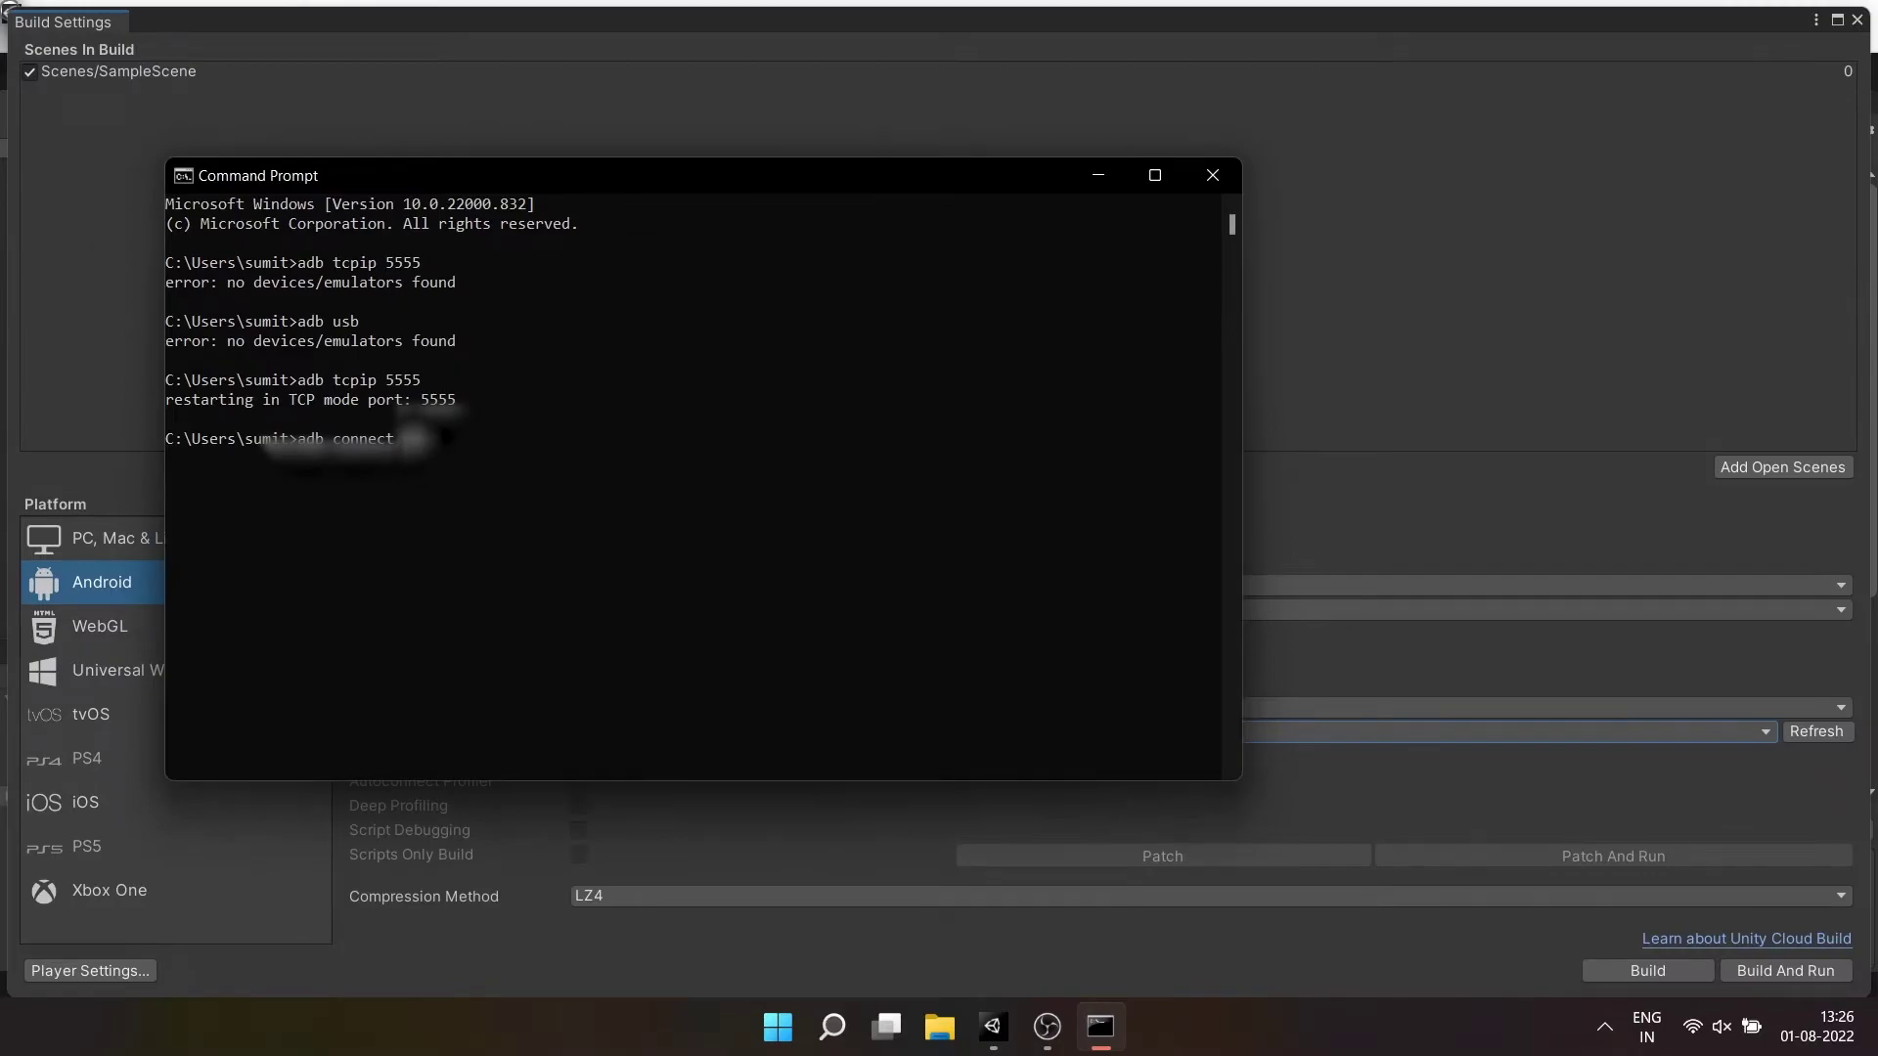
Connect to the phone over Wi-Fi by completing "adb connect" with its IP address, and close the Command Prompt
text(.168.1.1)
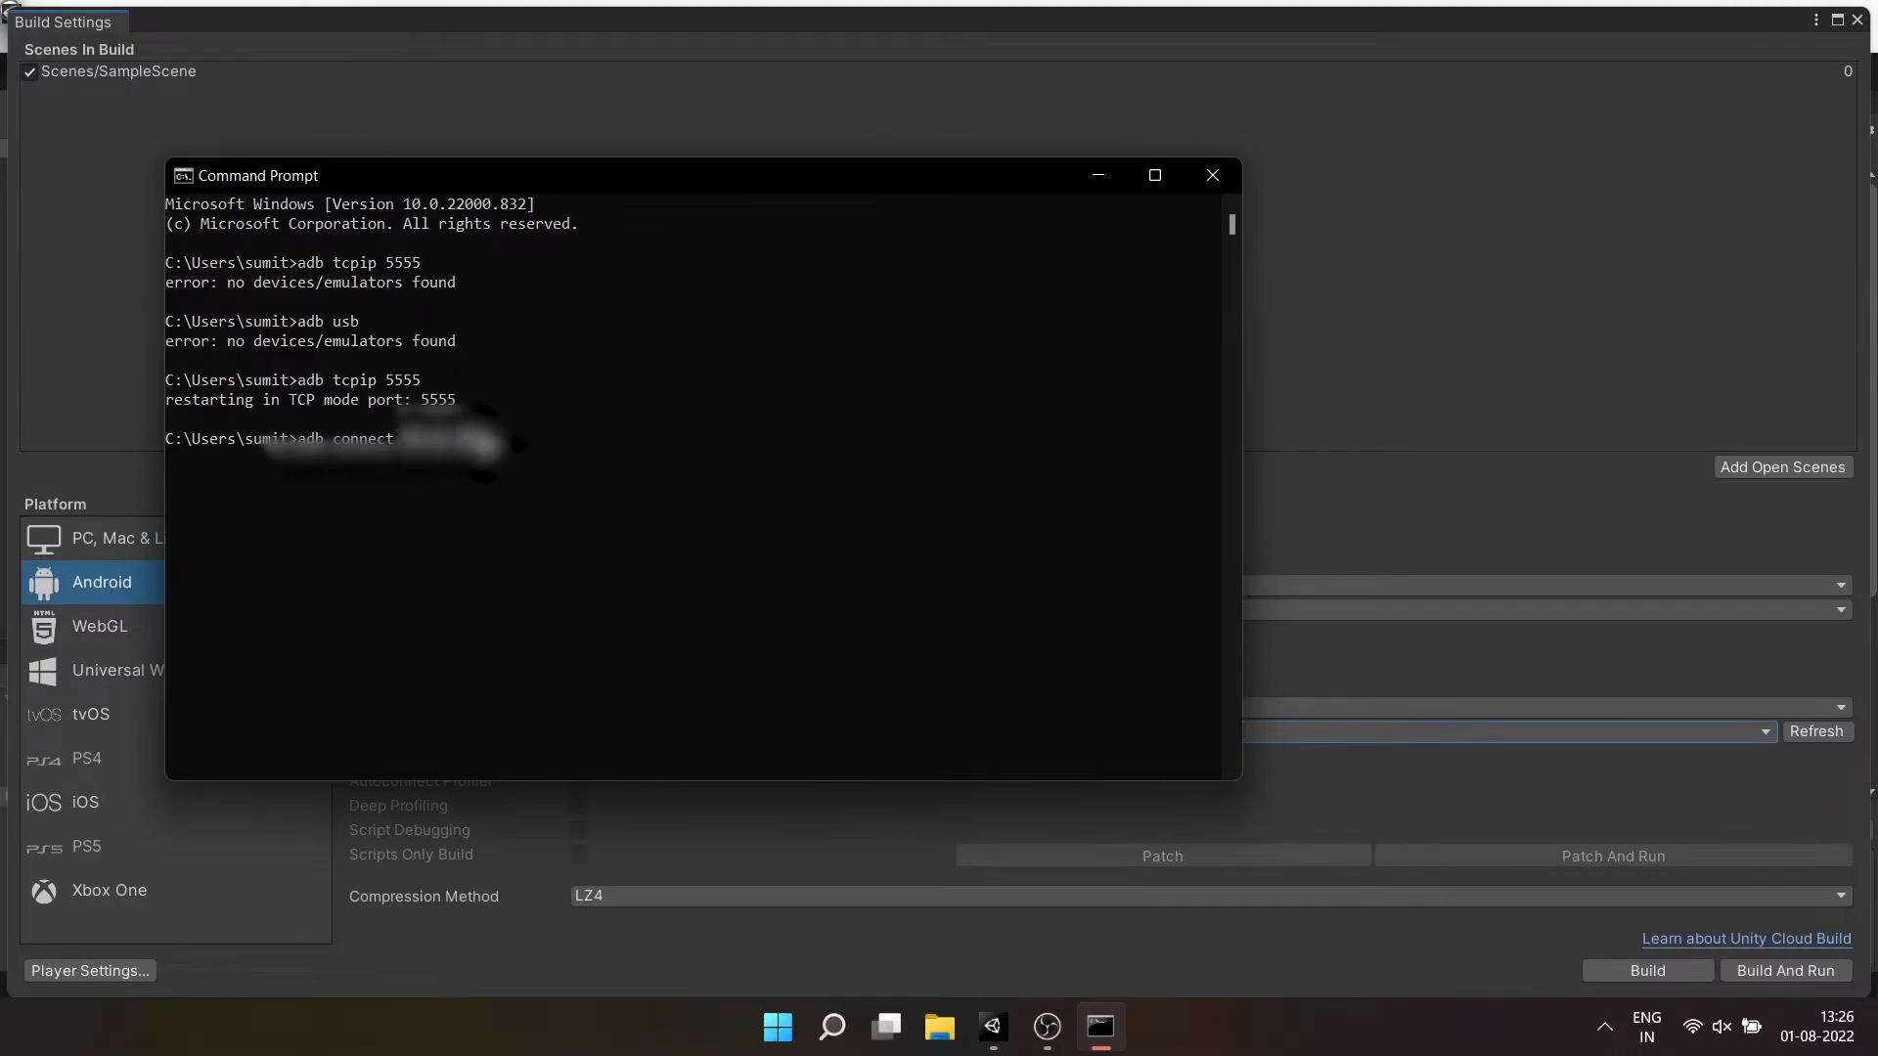
key(Return)
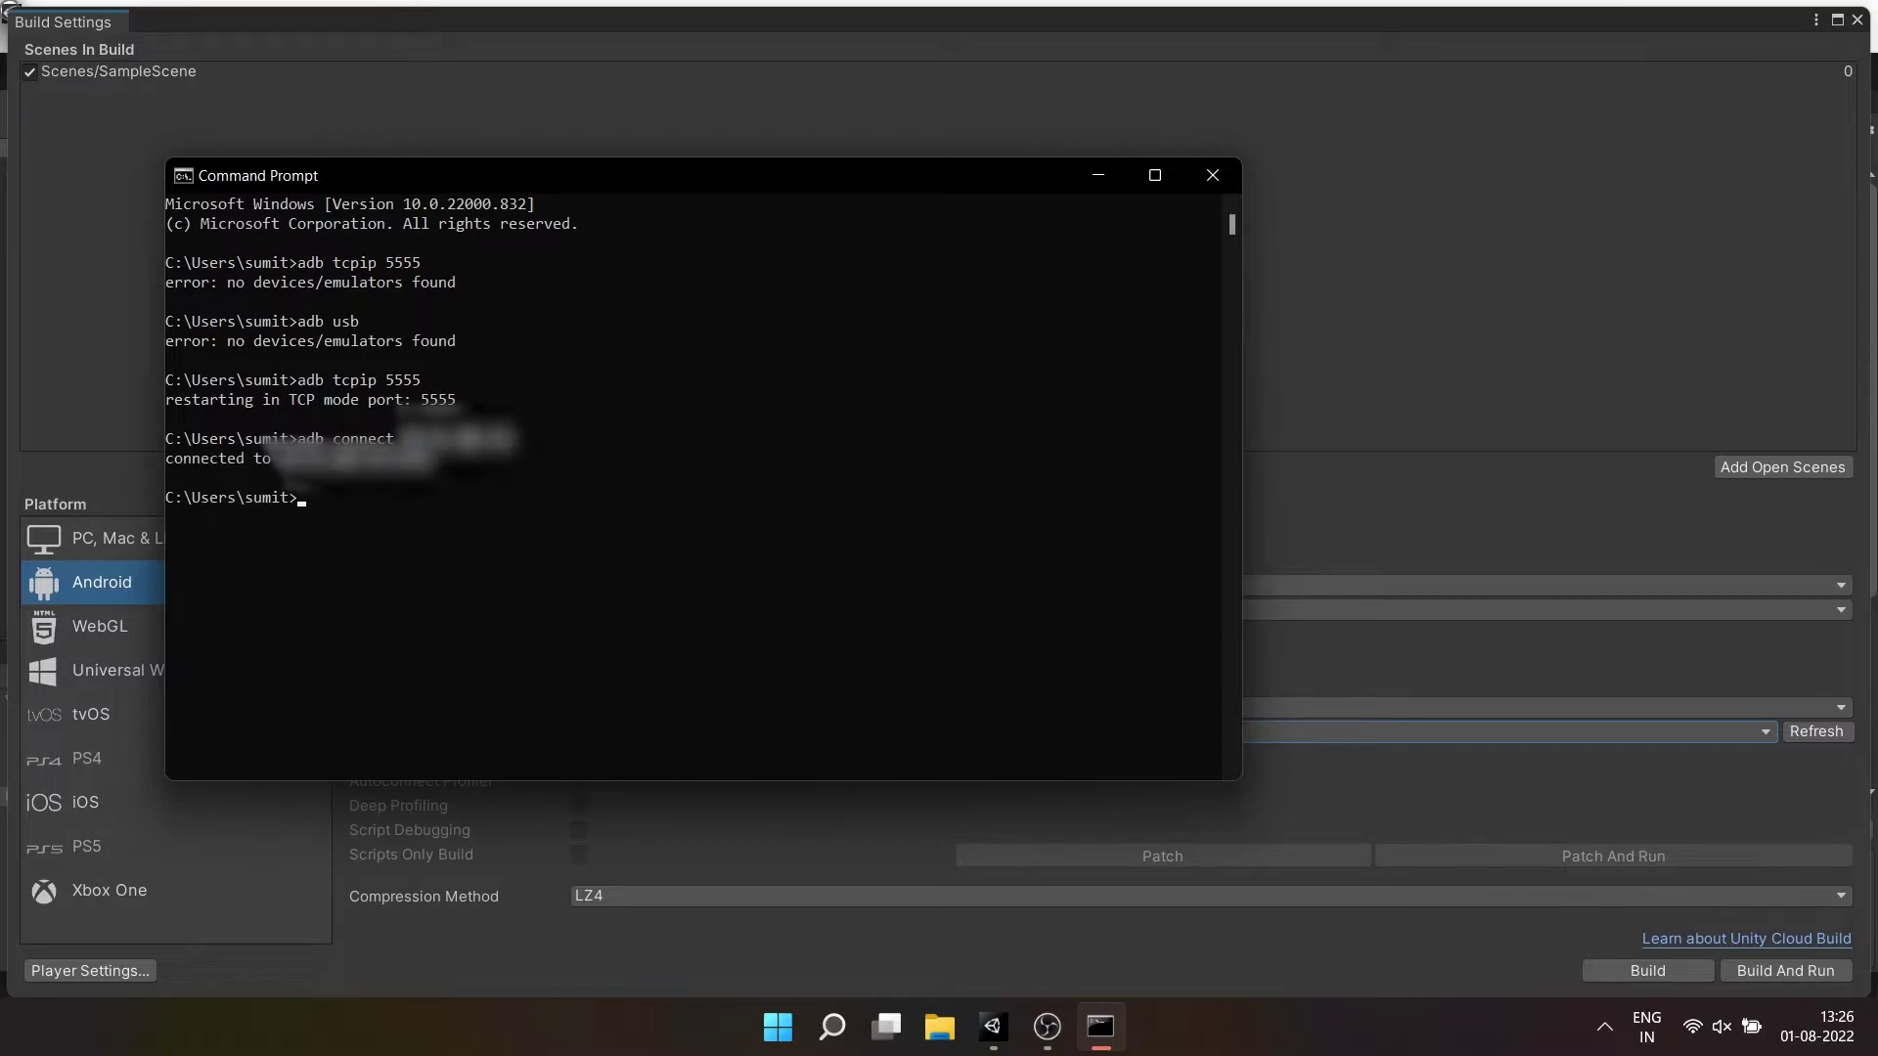
drag(212, 458, 362, 477)
click(616, 408)
drag(169, 457, 467, 458)
click(662, 379)
click(1212, 175)
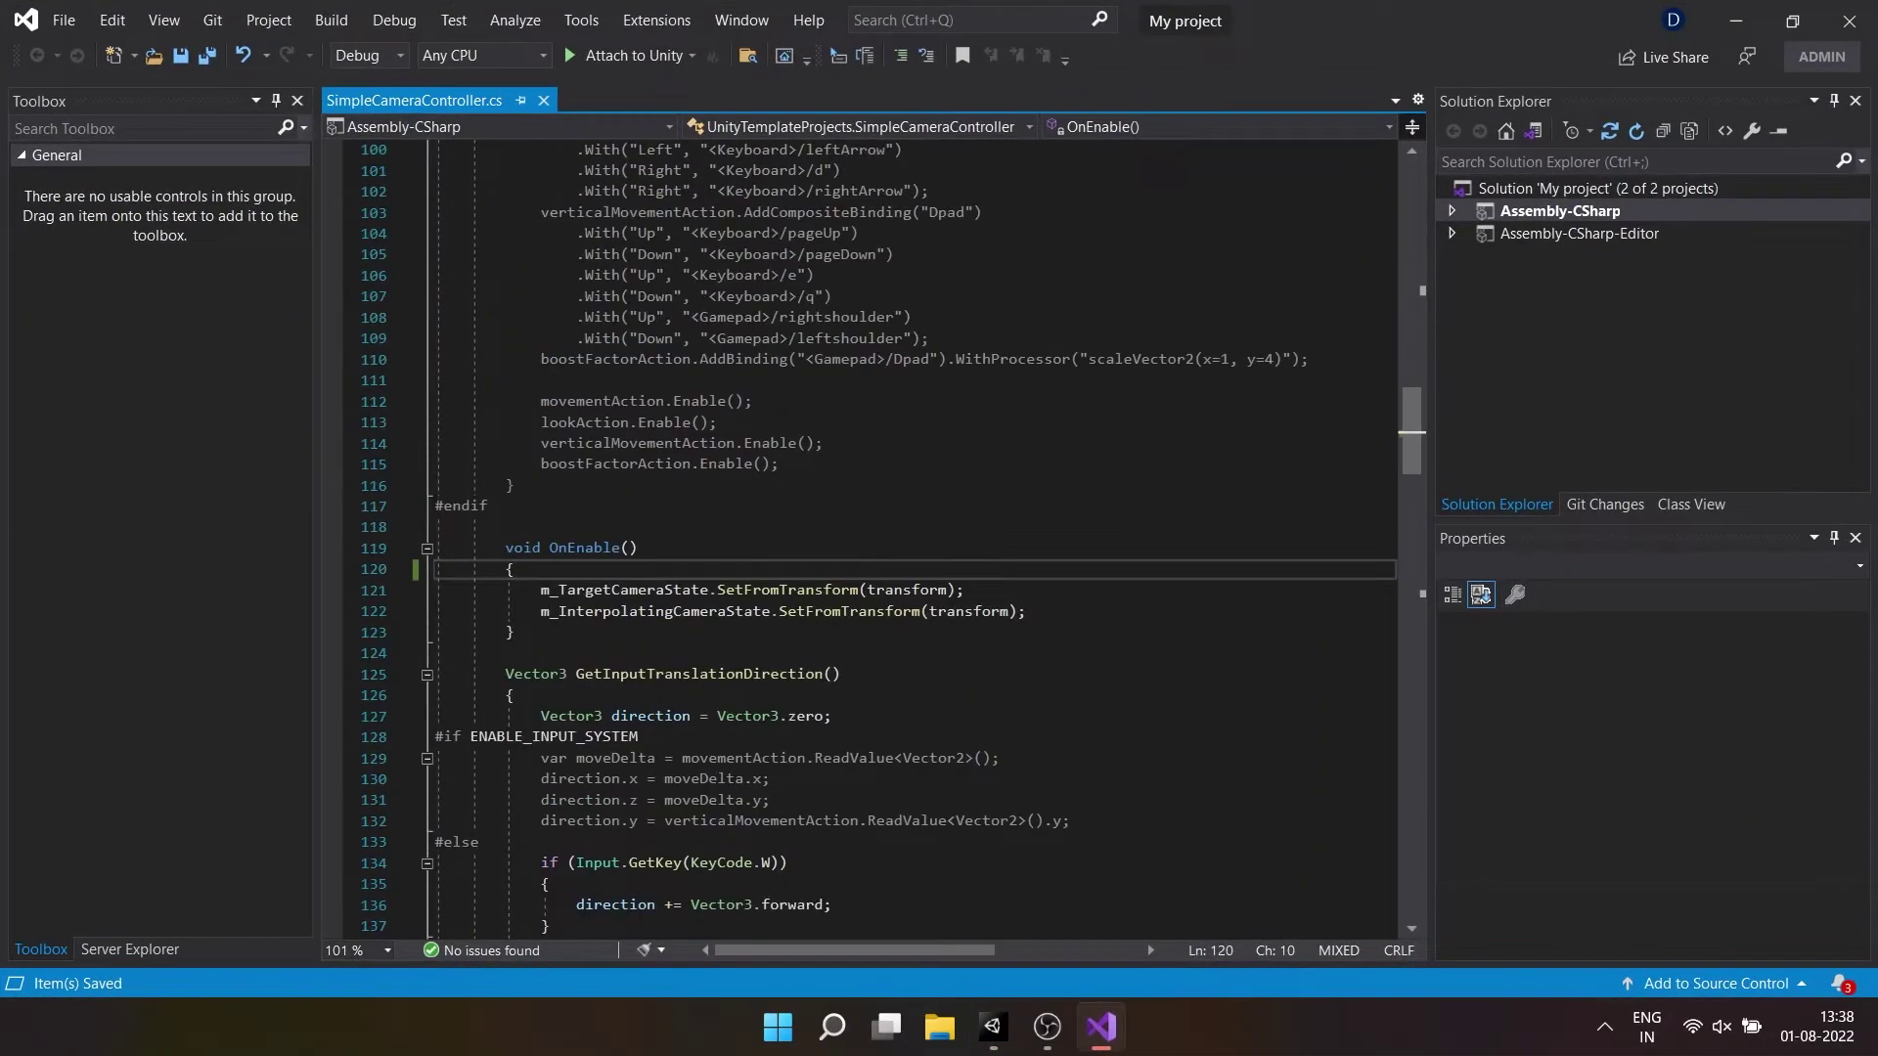
Add Debug.Log("Success"); as the first line of OnEnable in SimpleCameraController.cs, save the script and switch back to Unity
key(Return)
text(Debug.lo)
key(Tab)
text(();"Succe)
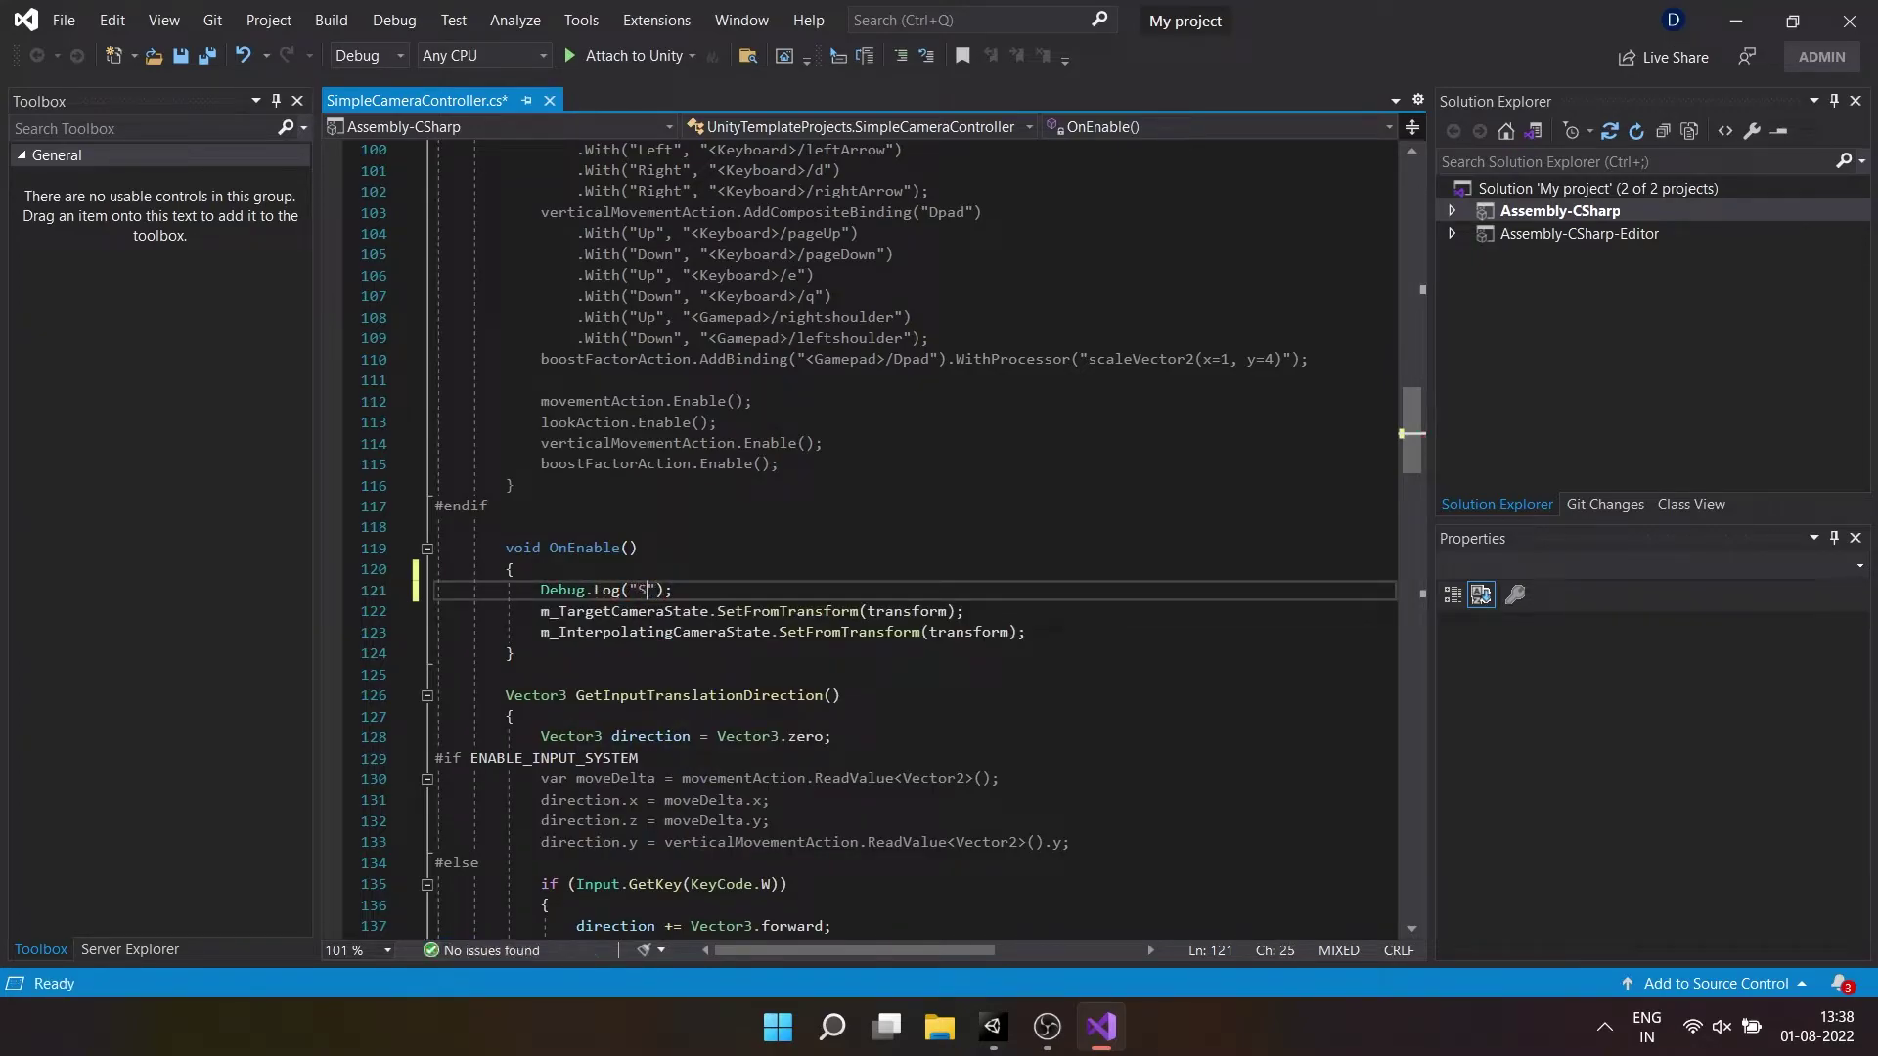
text(ss)
key(ctrl+s)
key(alt+Tab)
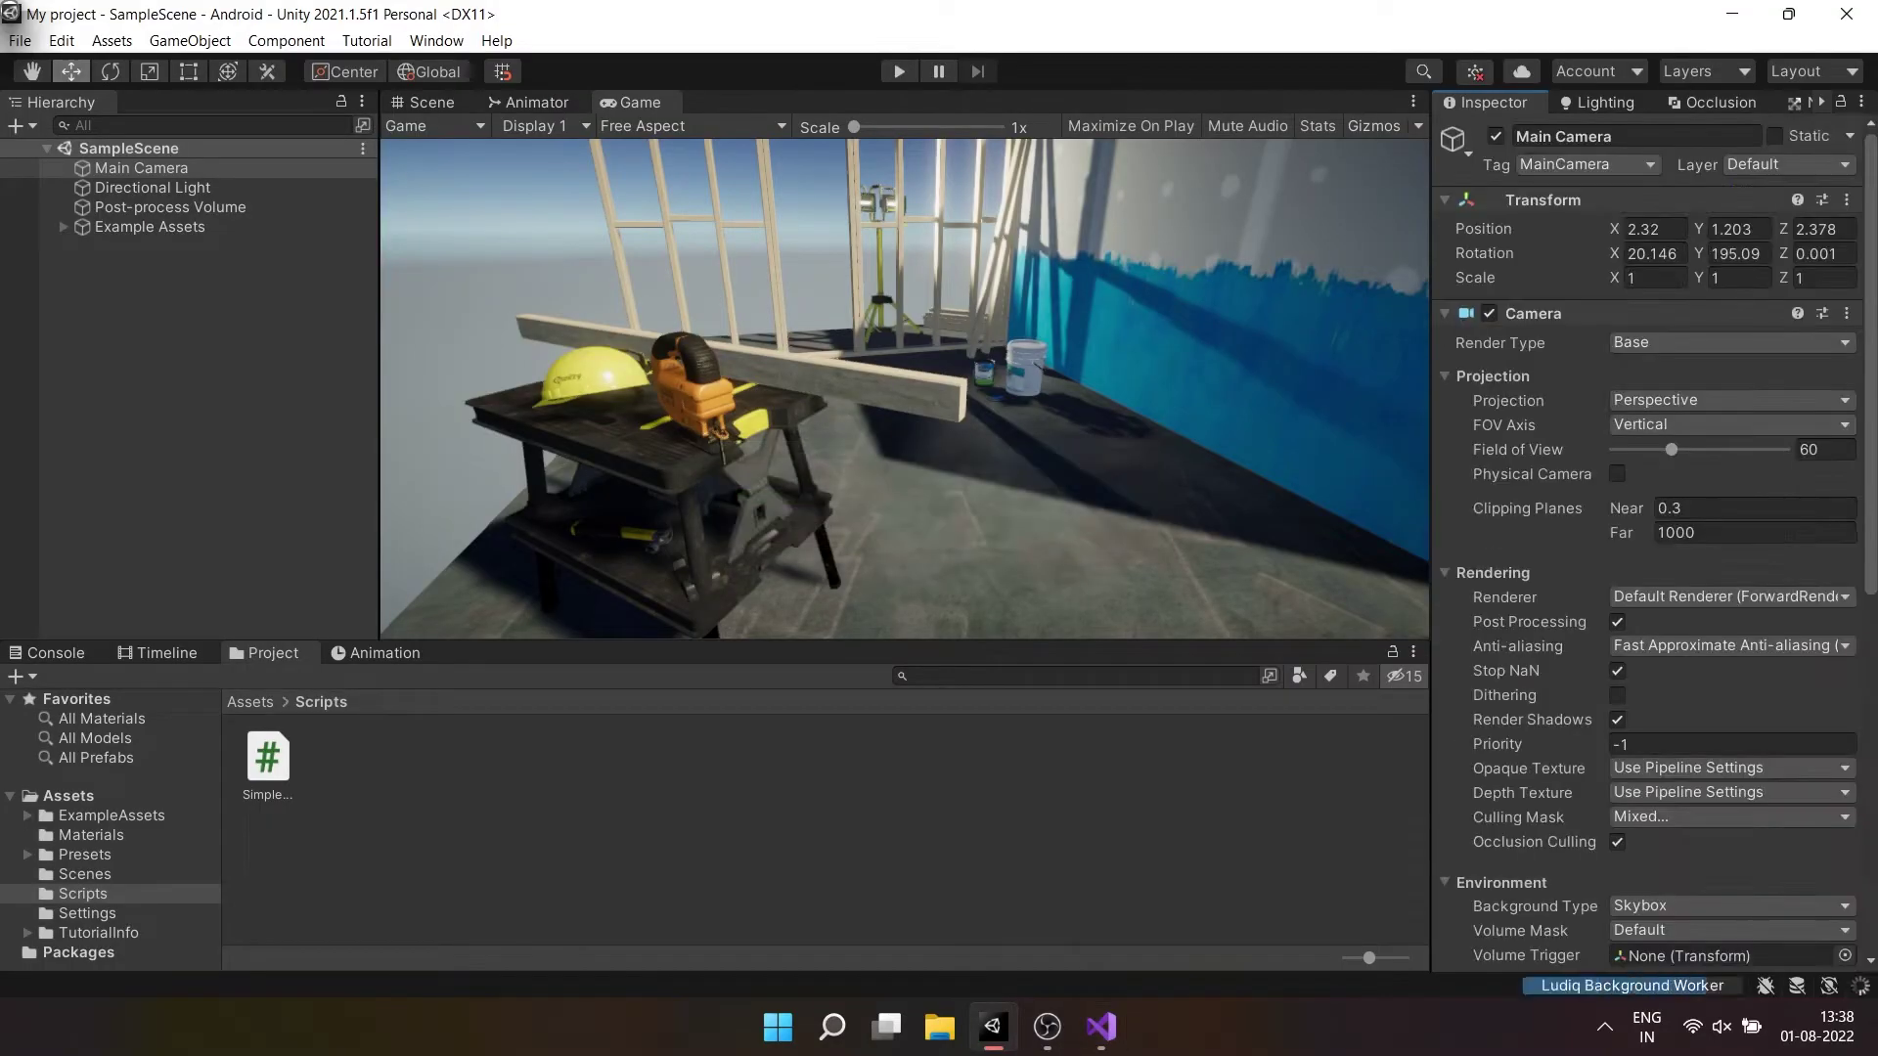
Open the Build Settings and select the Realme phone as the Android run device
click(20, 40)
click(93, 328)
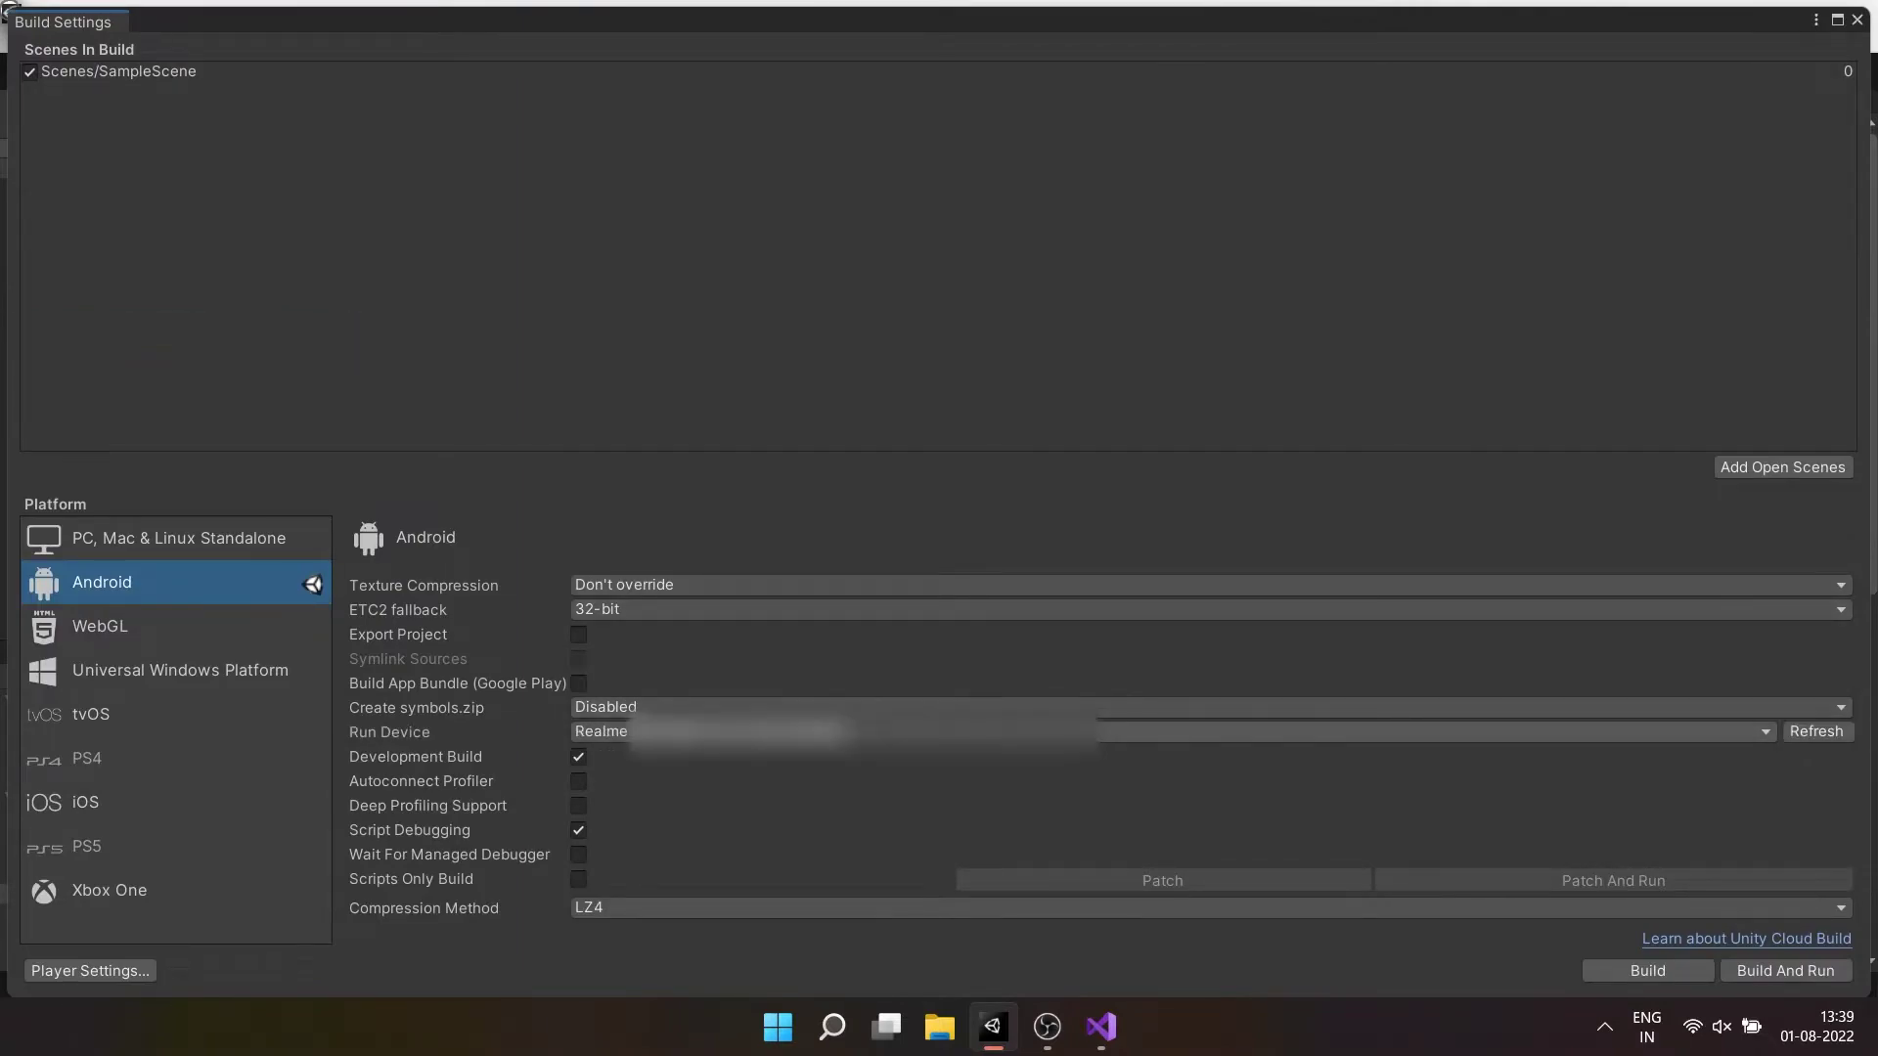
click(684, 731)
click(685, 809)
Configure the Android build with Development Build, Autoconnect Profiler and Script Debugging enabled
click(578, 831)
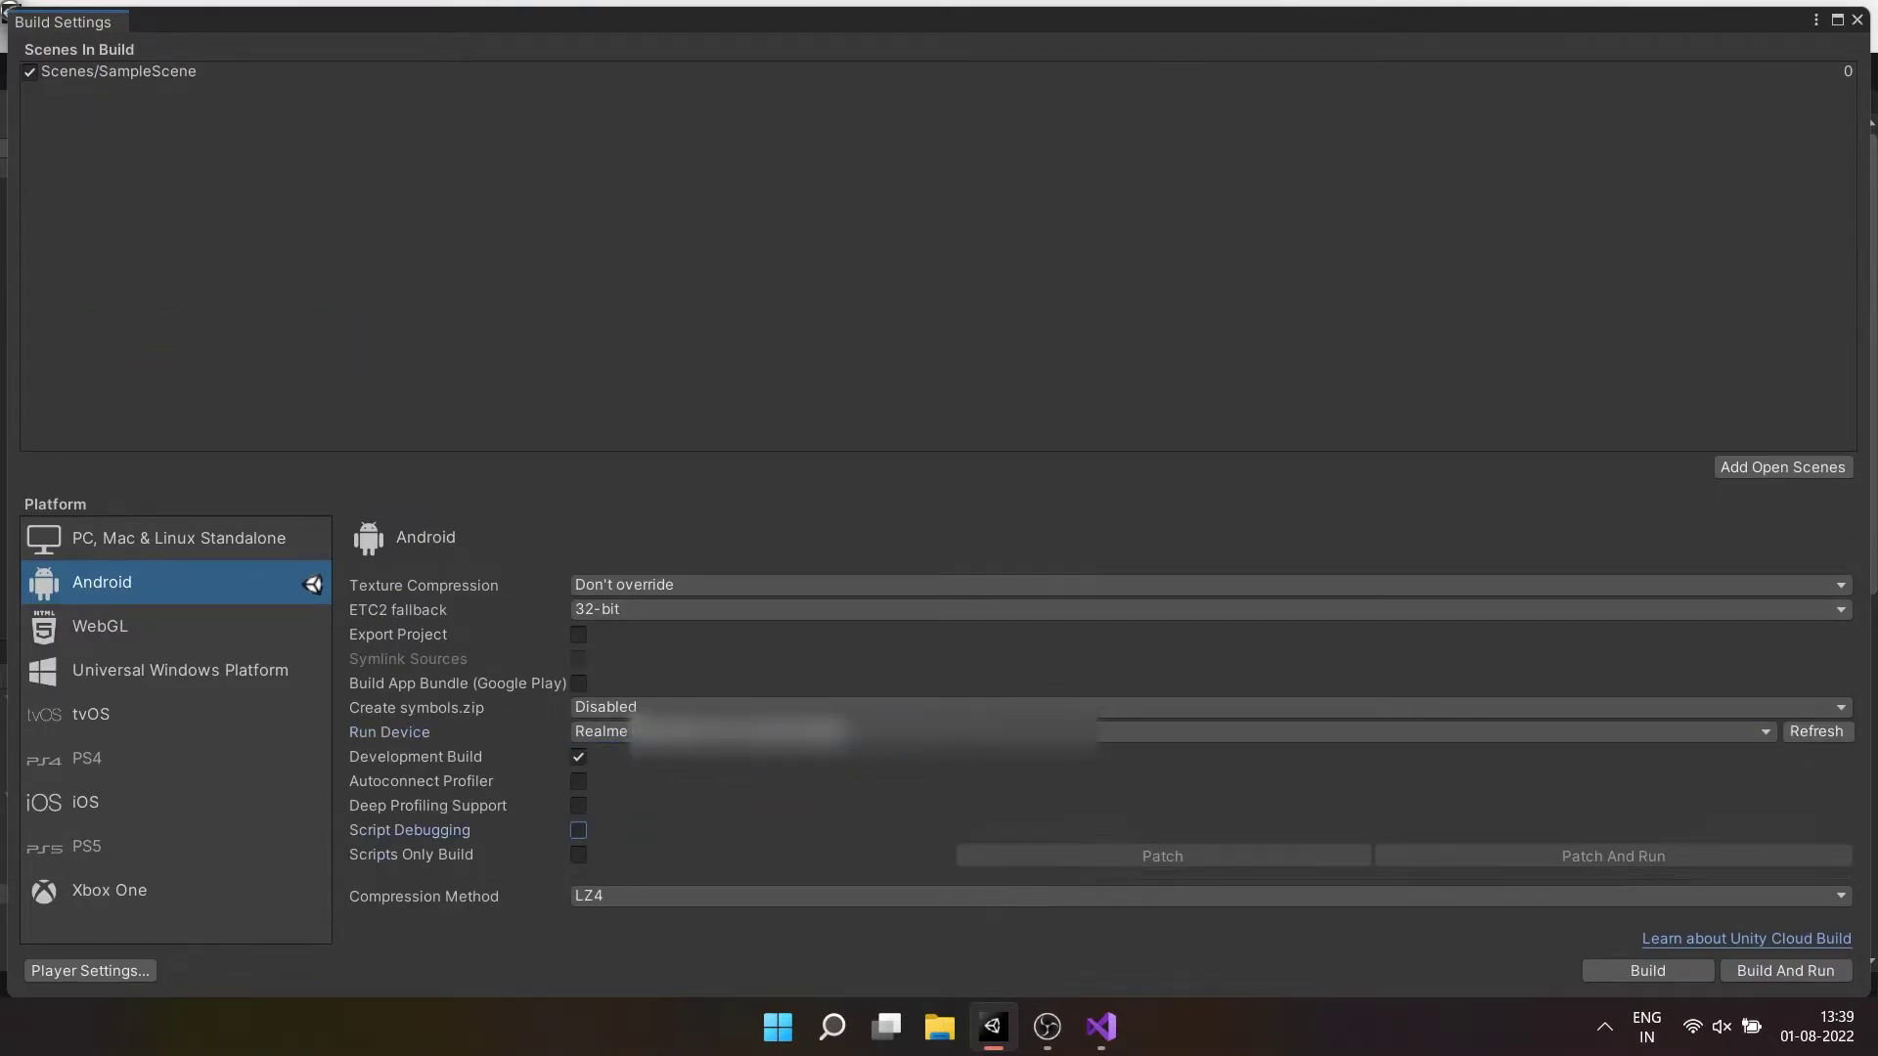
click(578, 757)
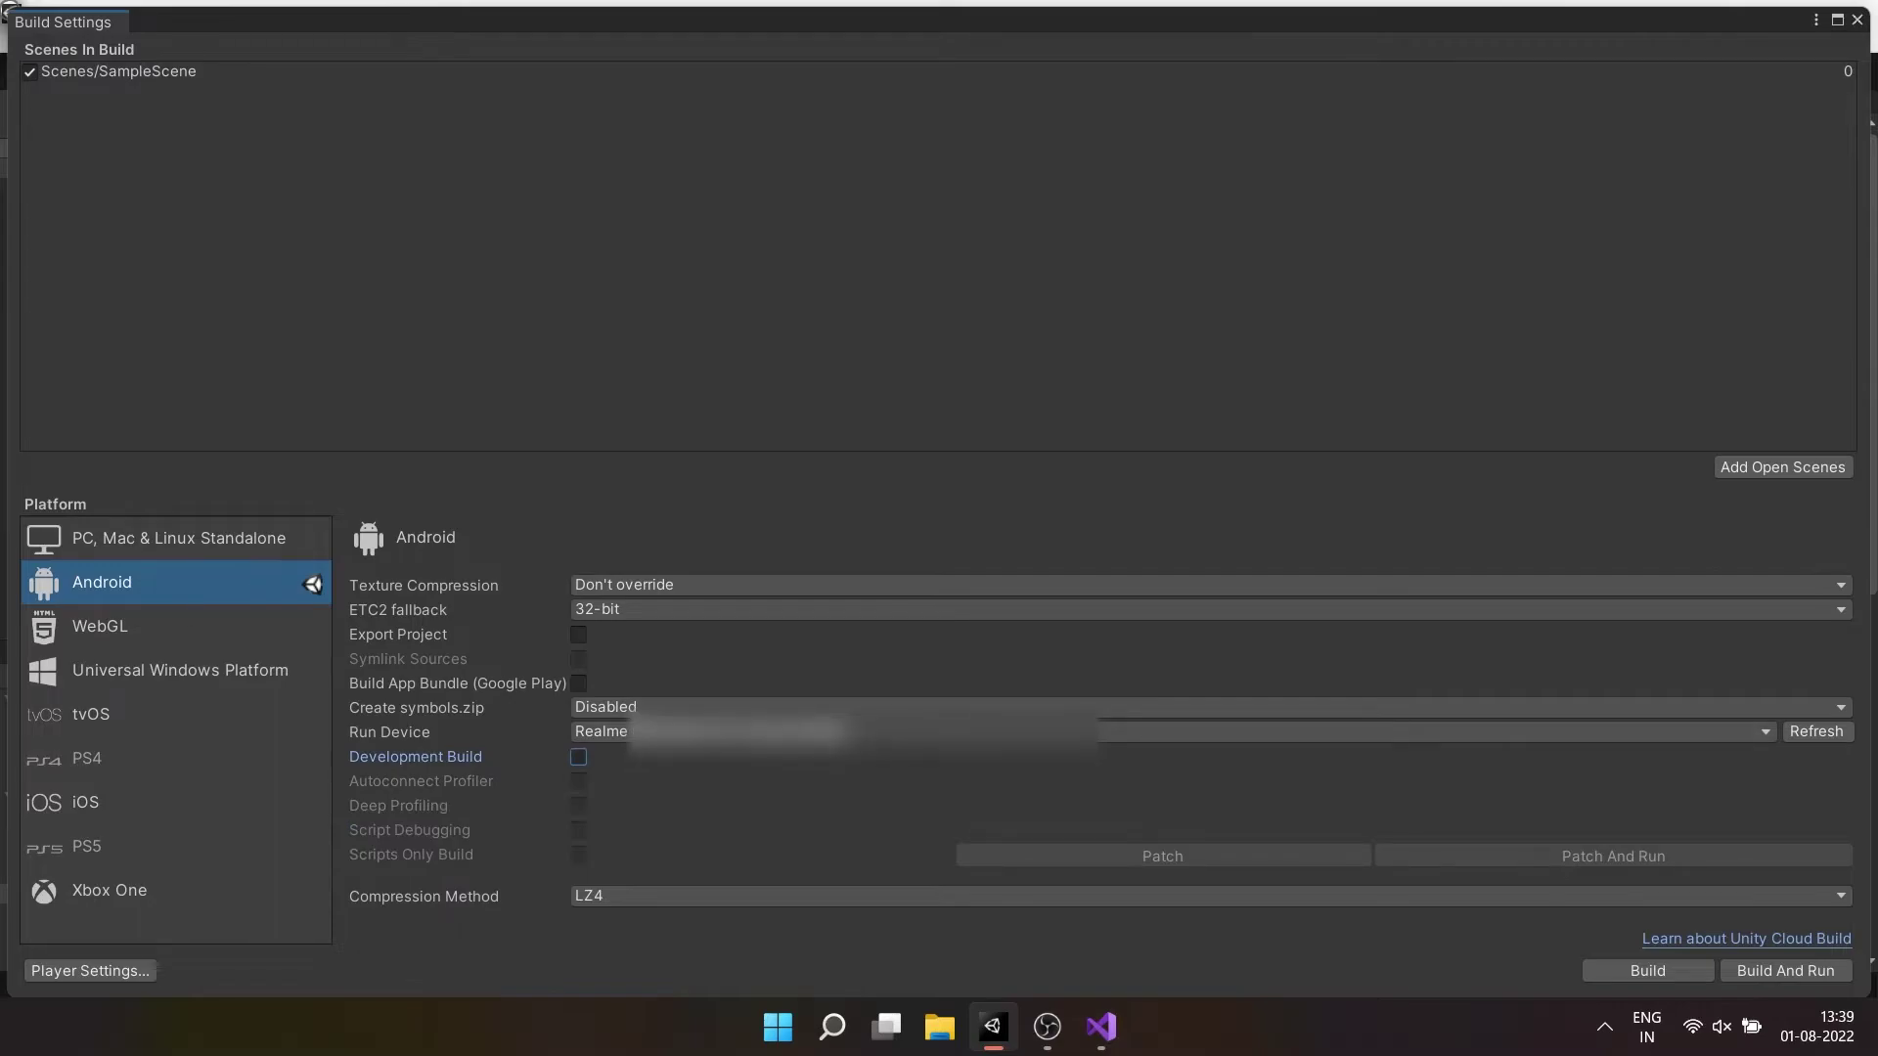
click(578, 756)
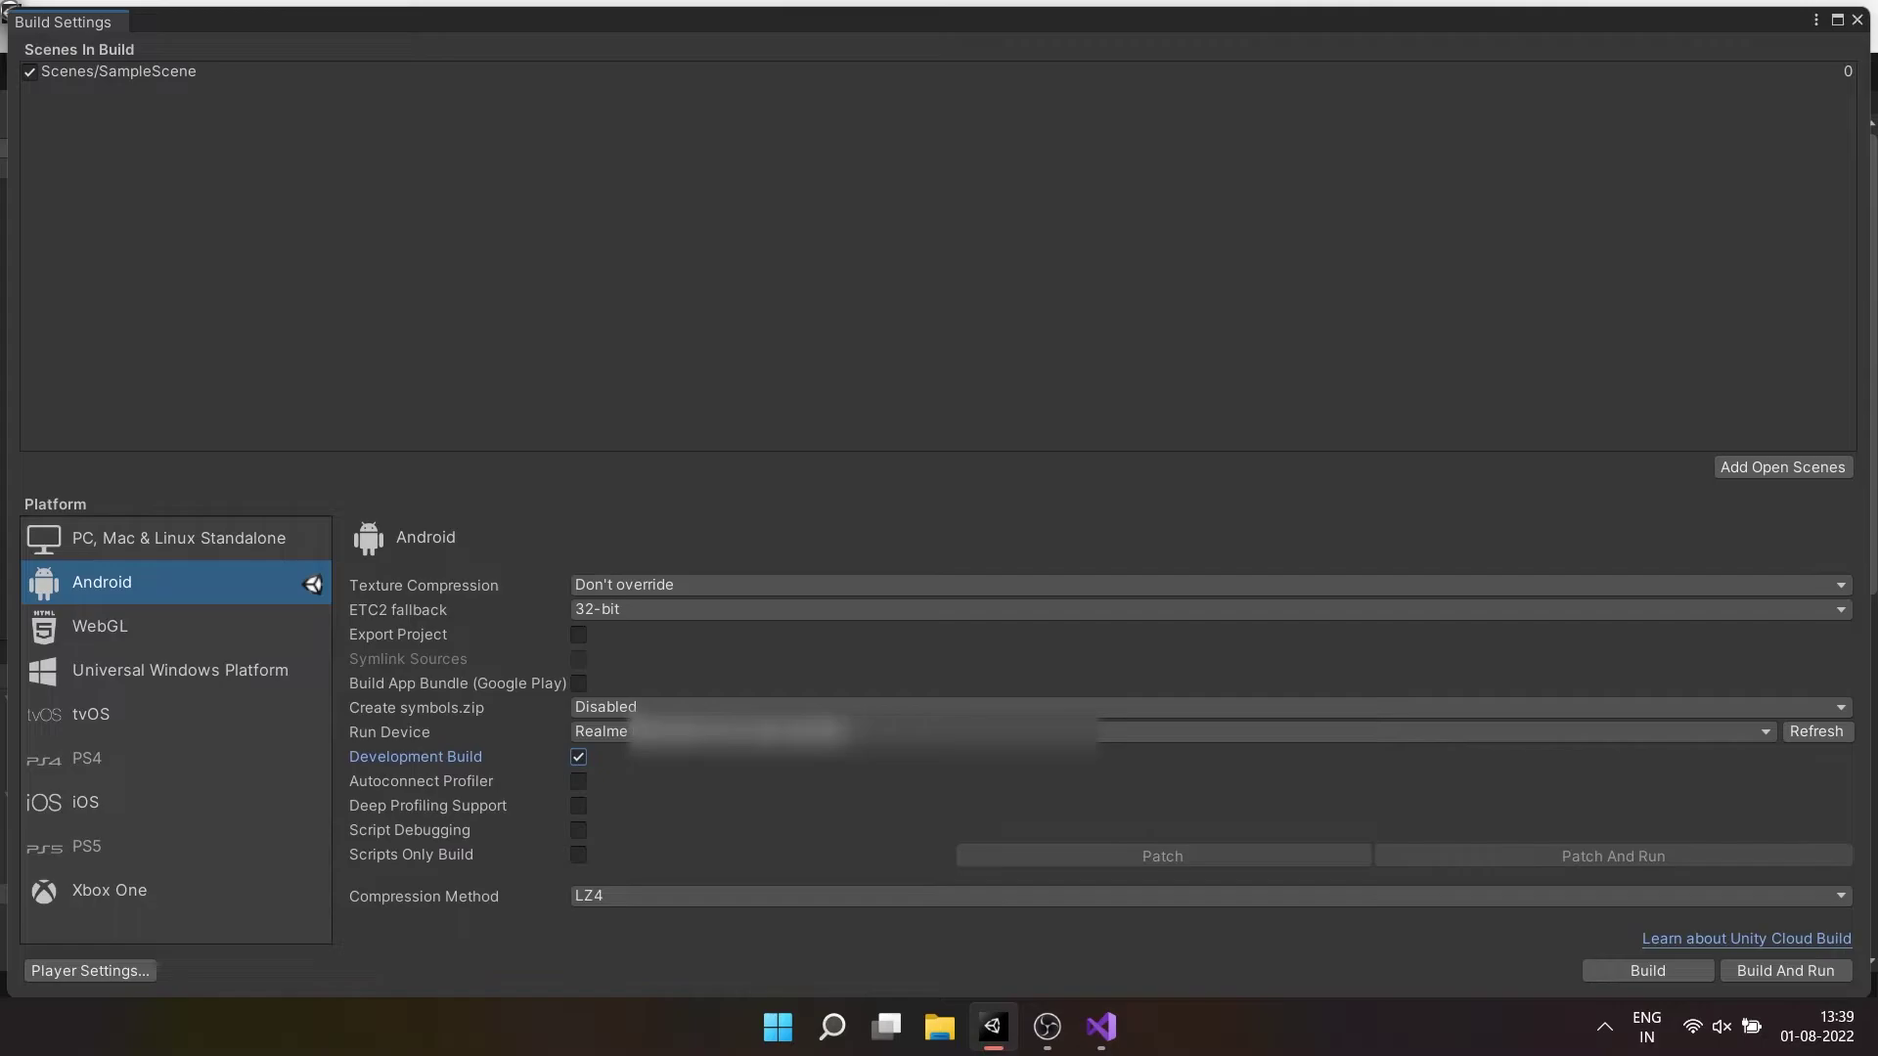
click(578, 831)
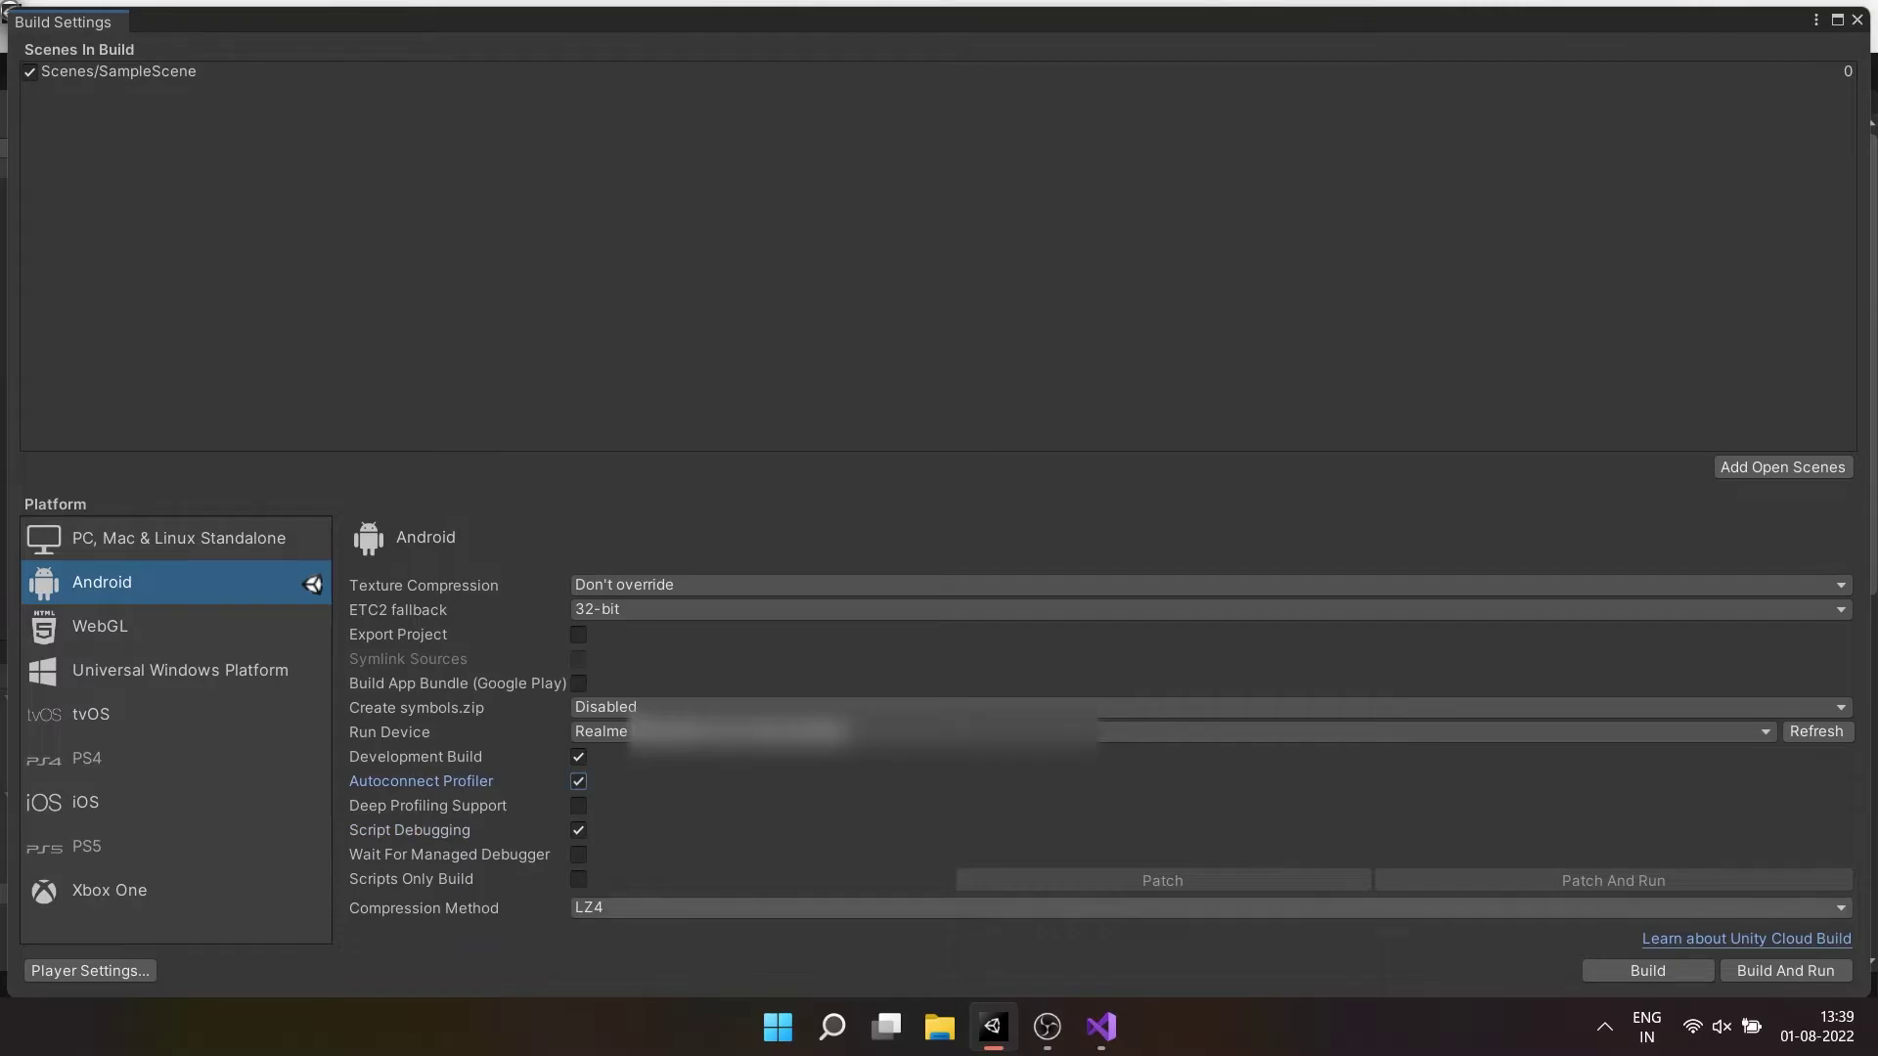
Build and run the project on the phone, saving it as test.apk on the Desktop and replacing the existing file
click(1785, 970)
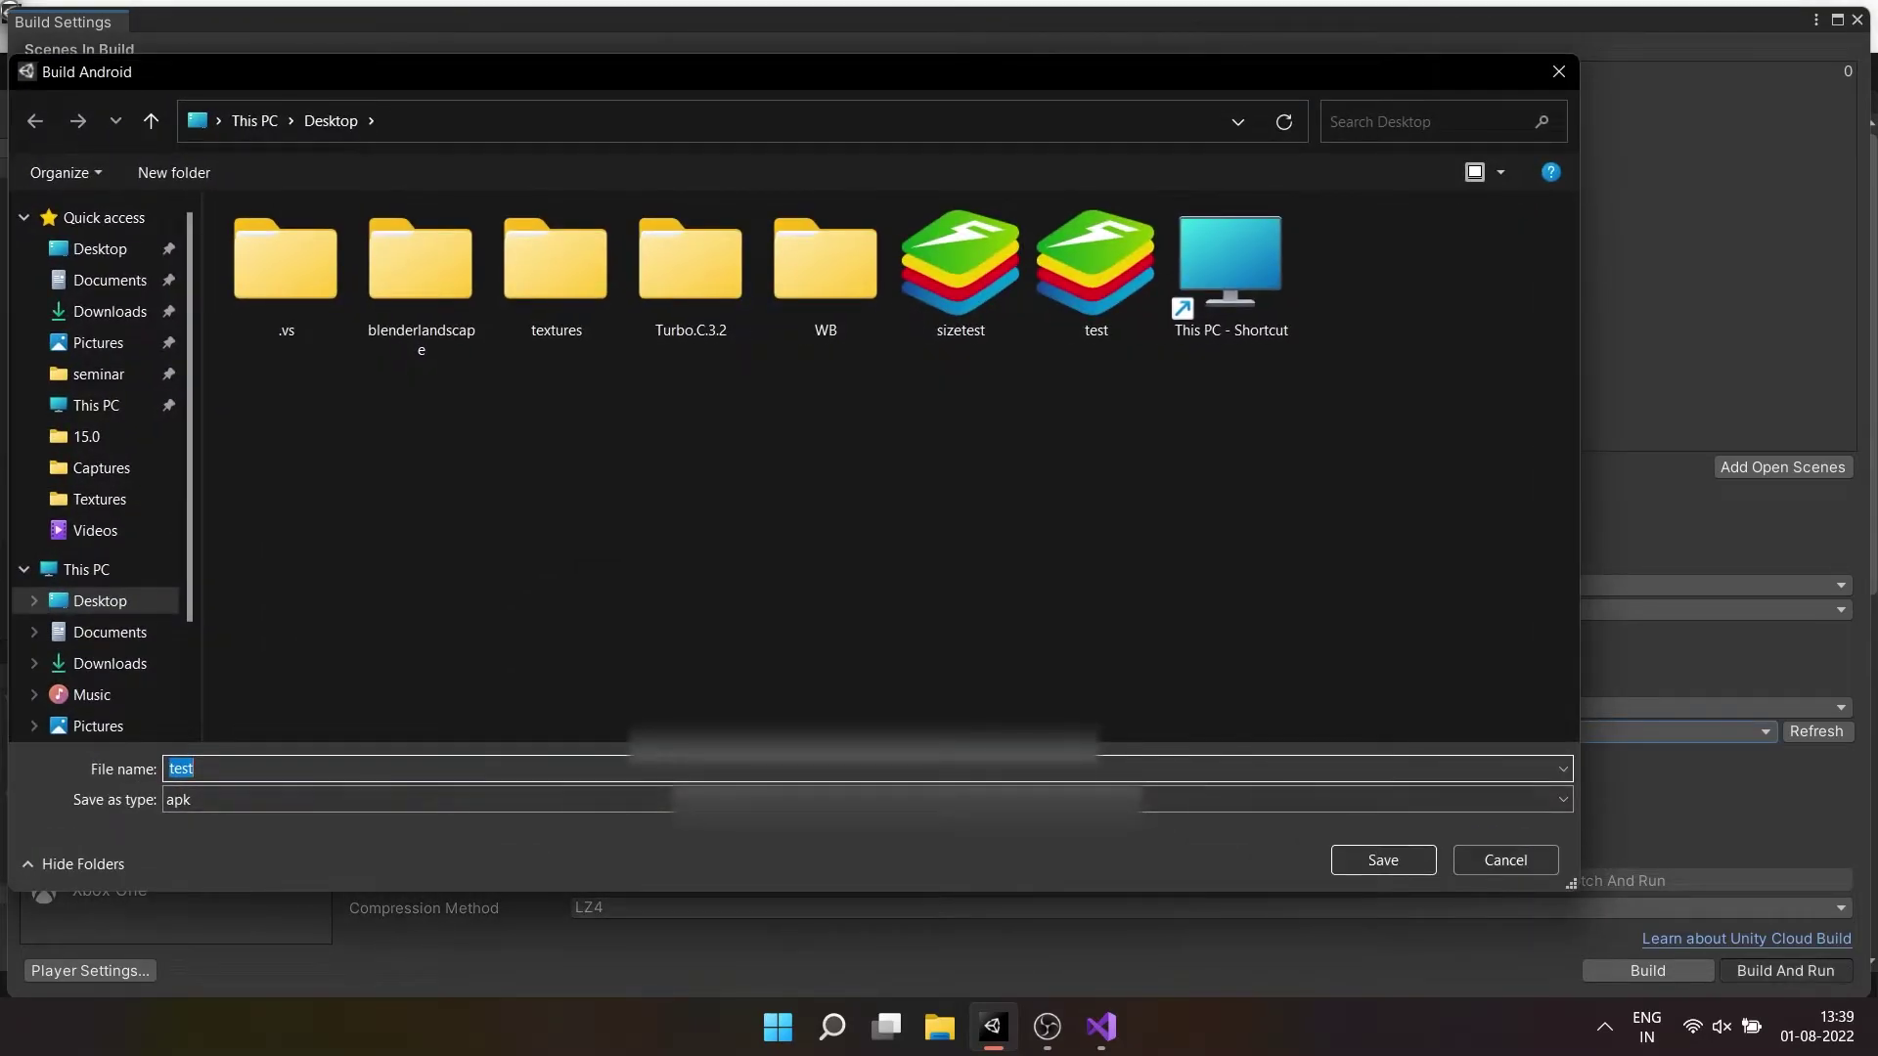
click(1382, 860)
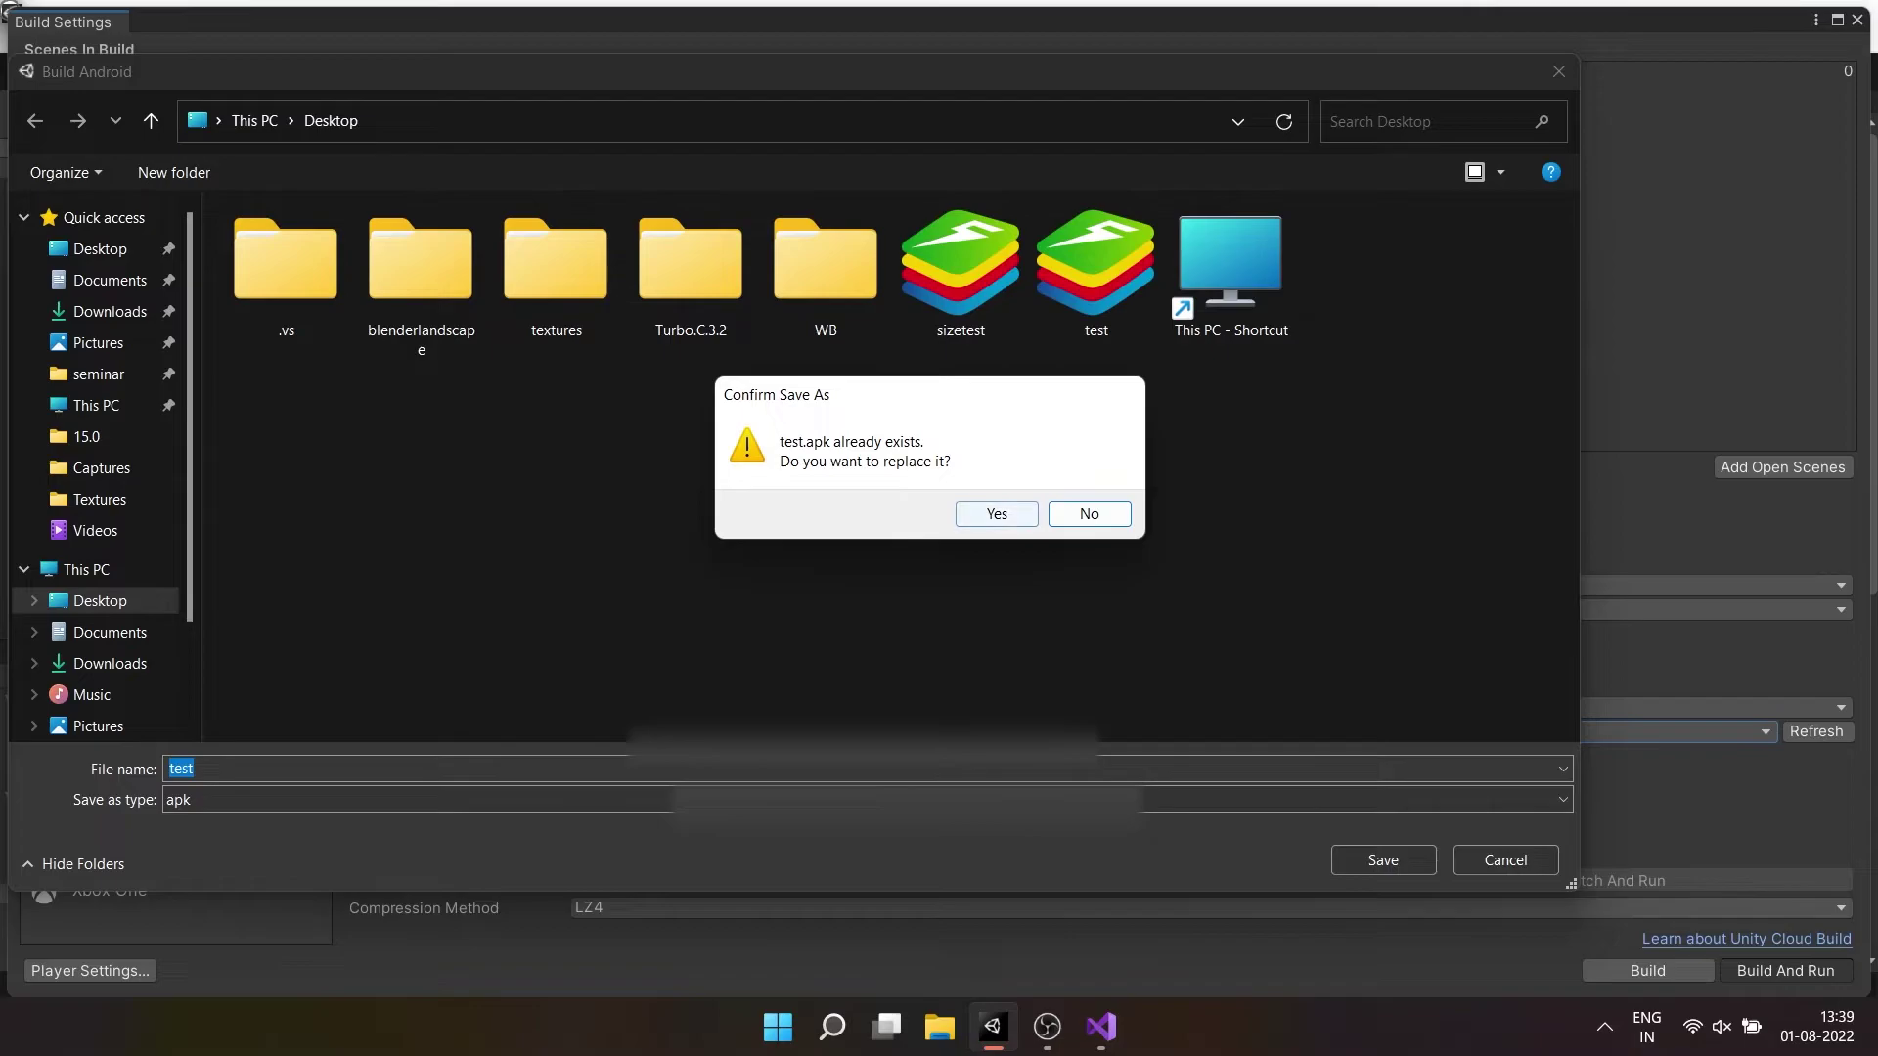
click(993, 507)
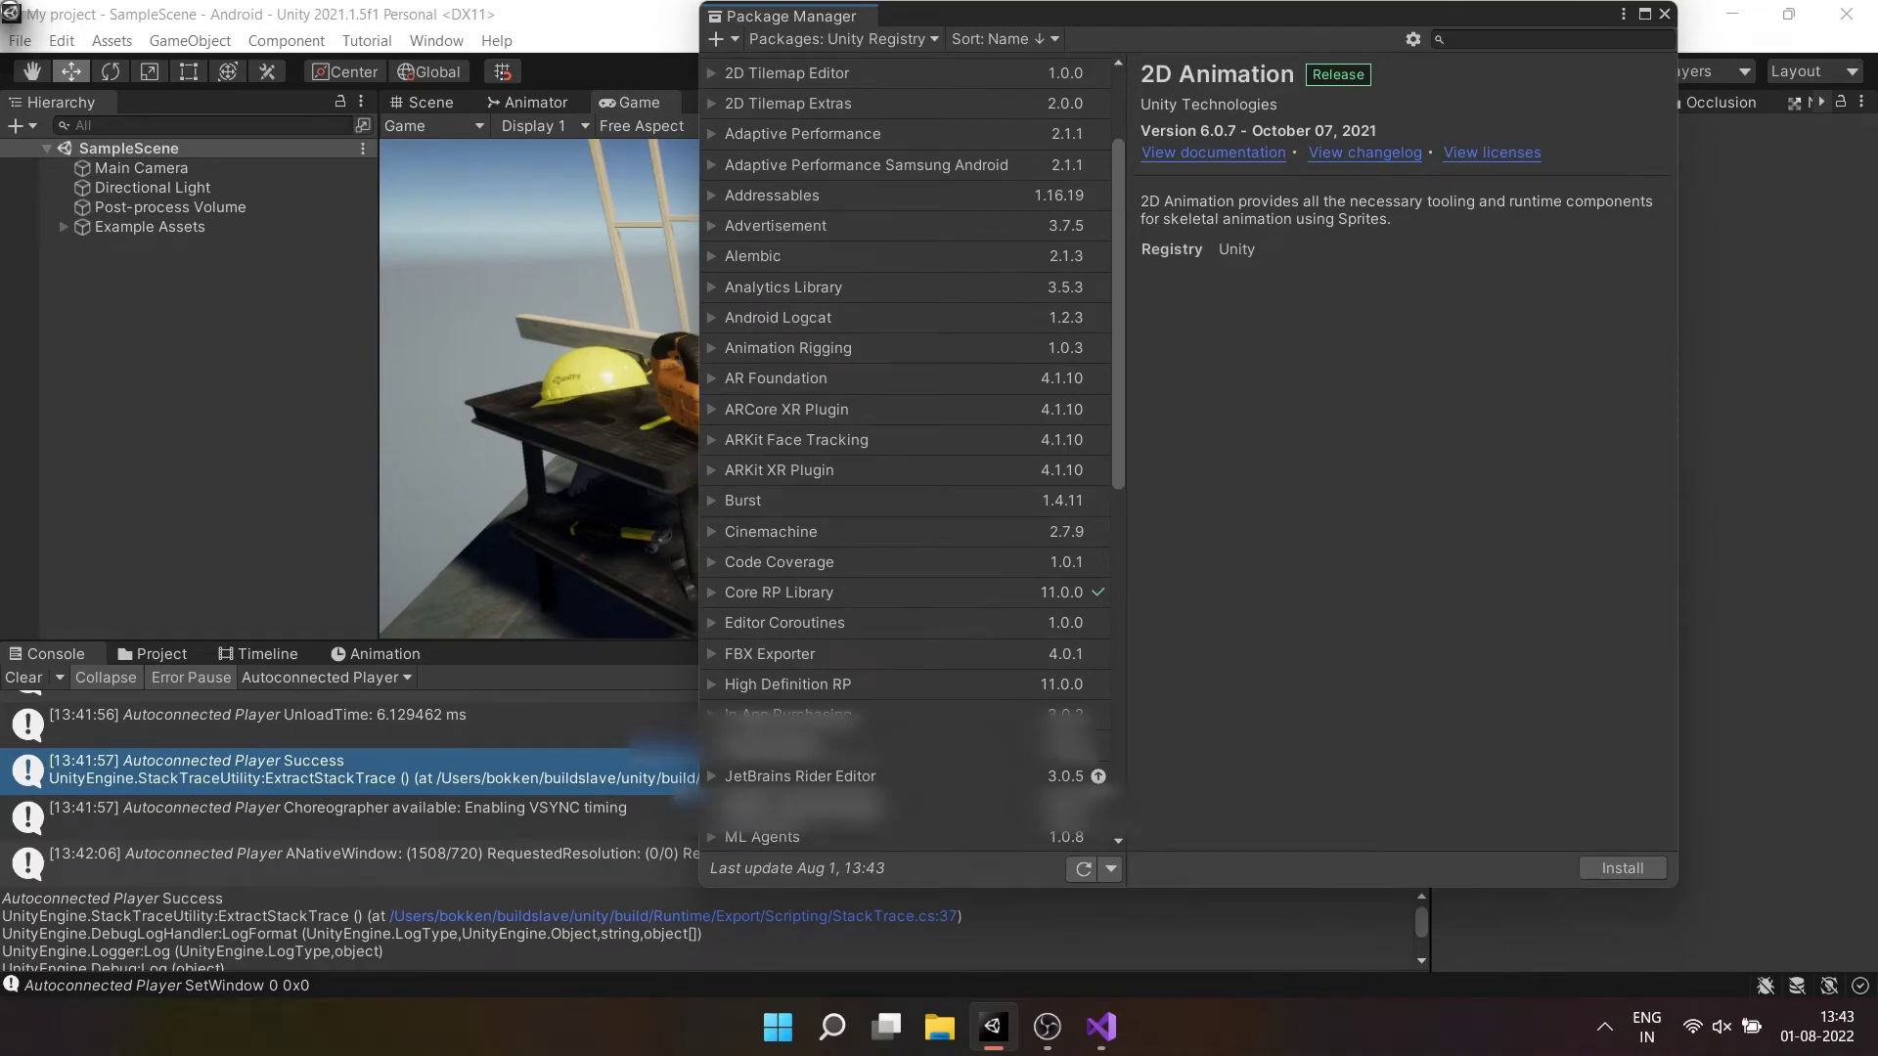
View the Android Logcat package's details, close the Package Manager and clear the Console
click(783, 288)
click(779, 317)
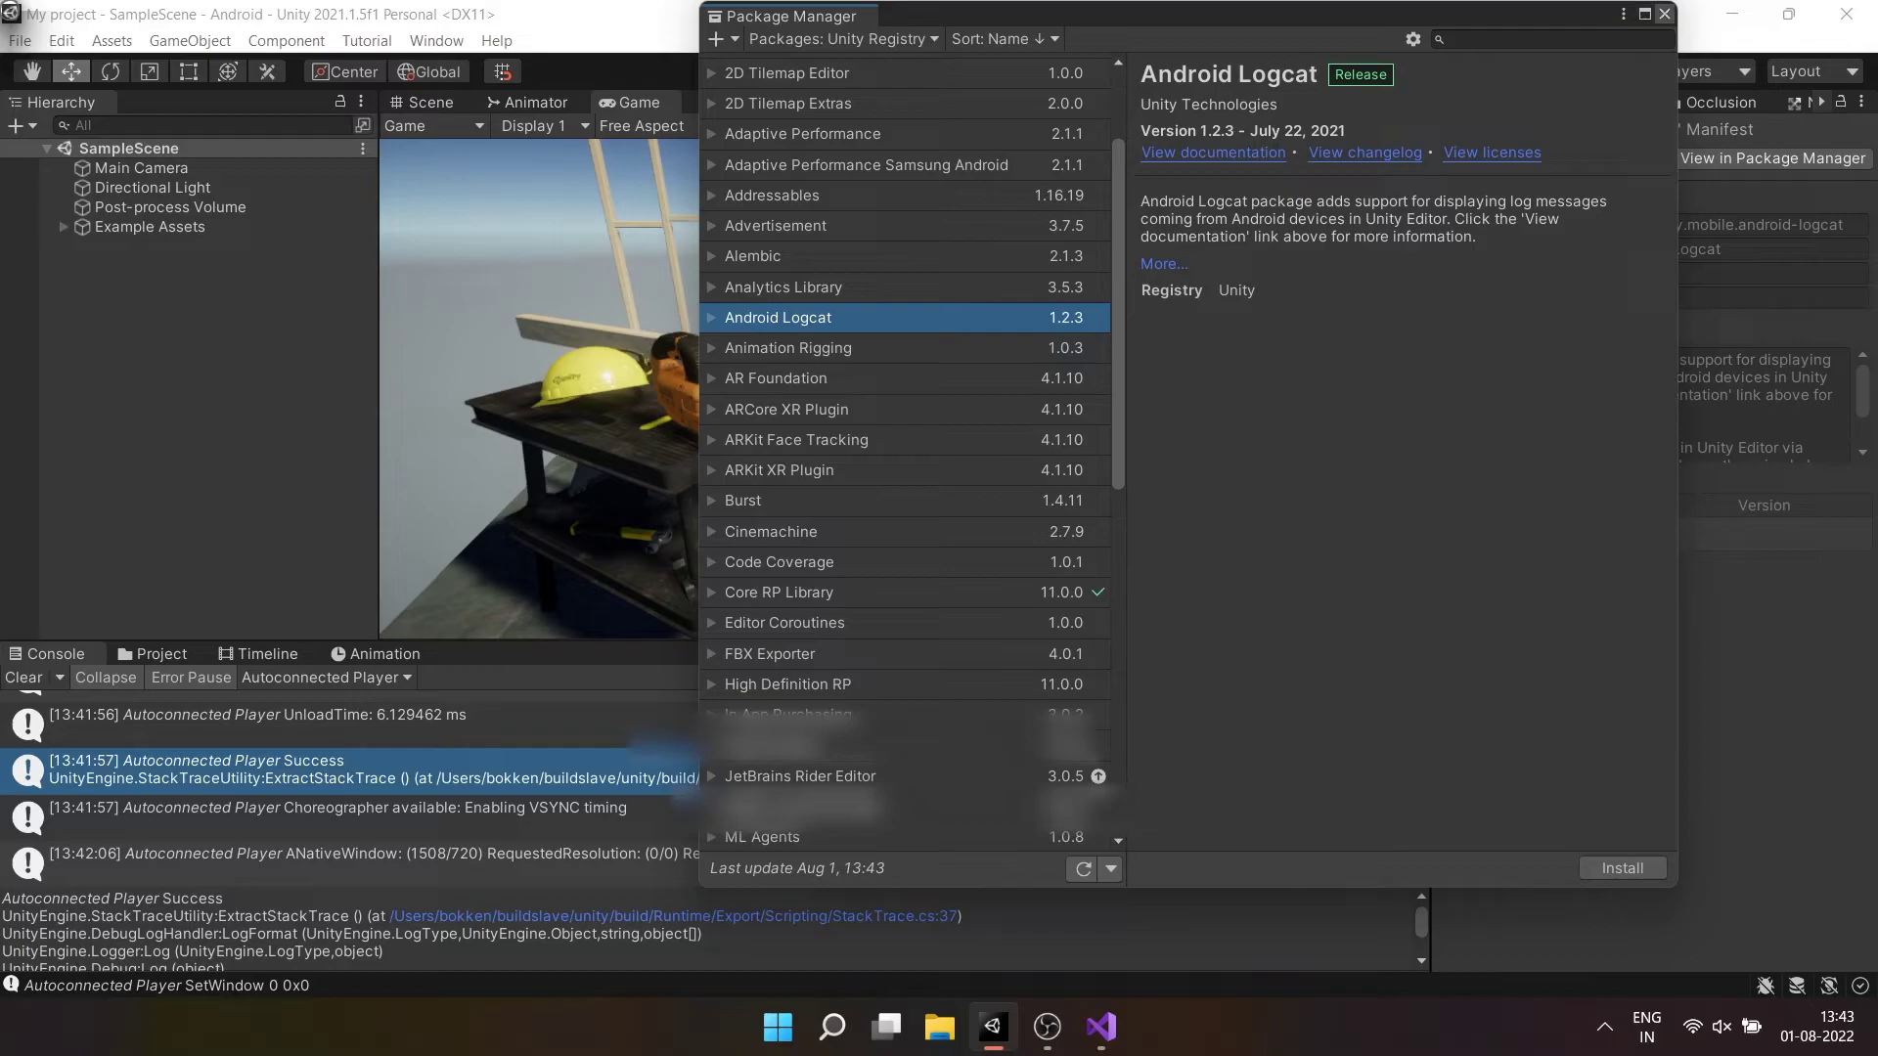
click(1663, 13)
click(24, 676)
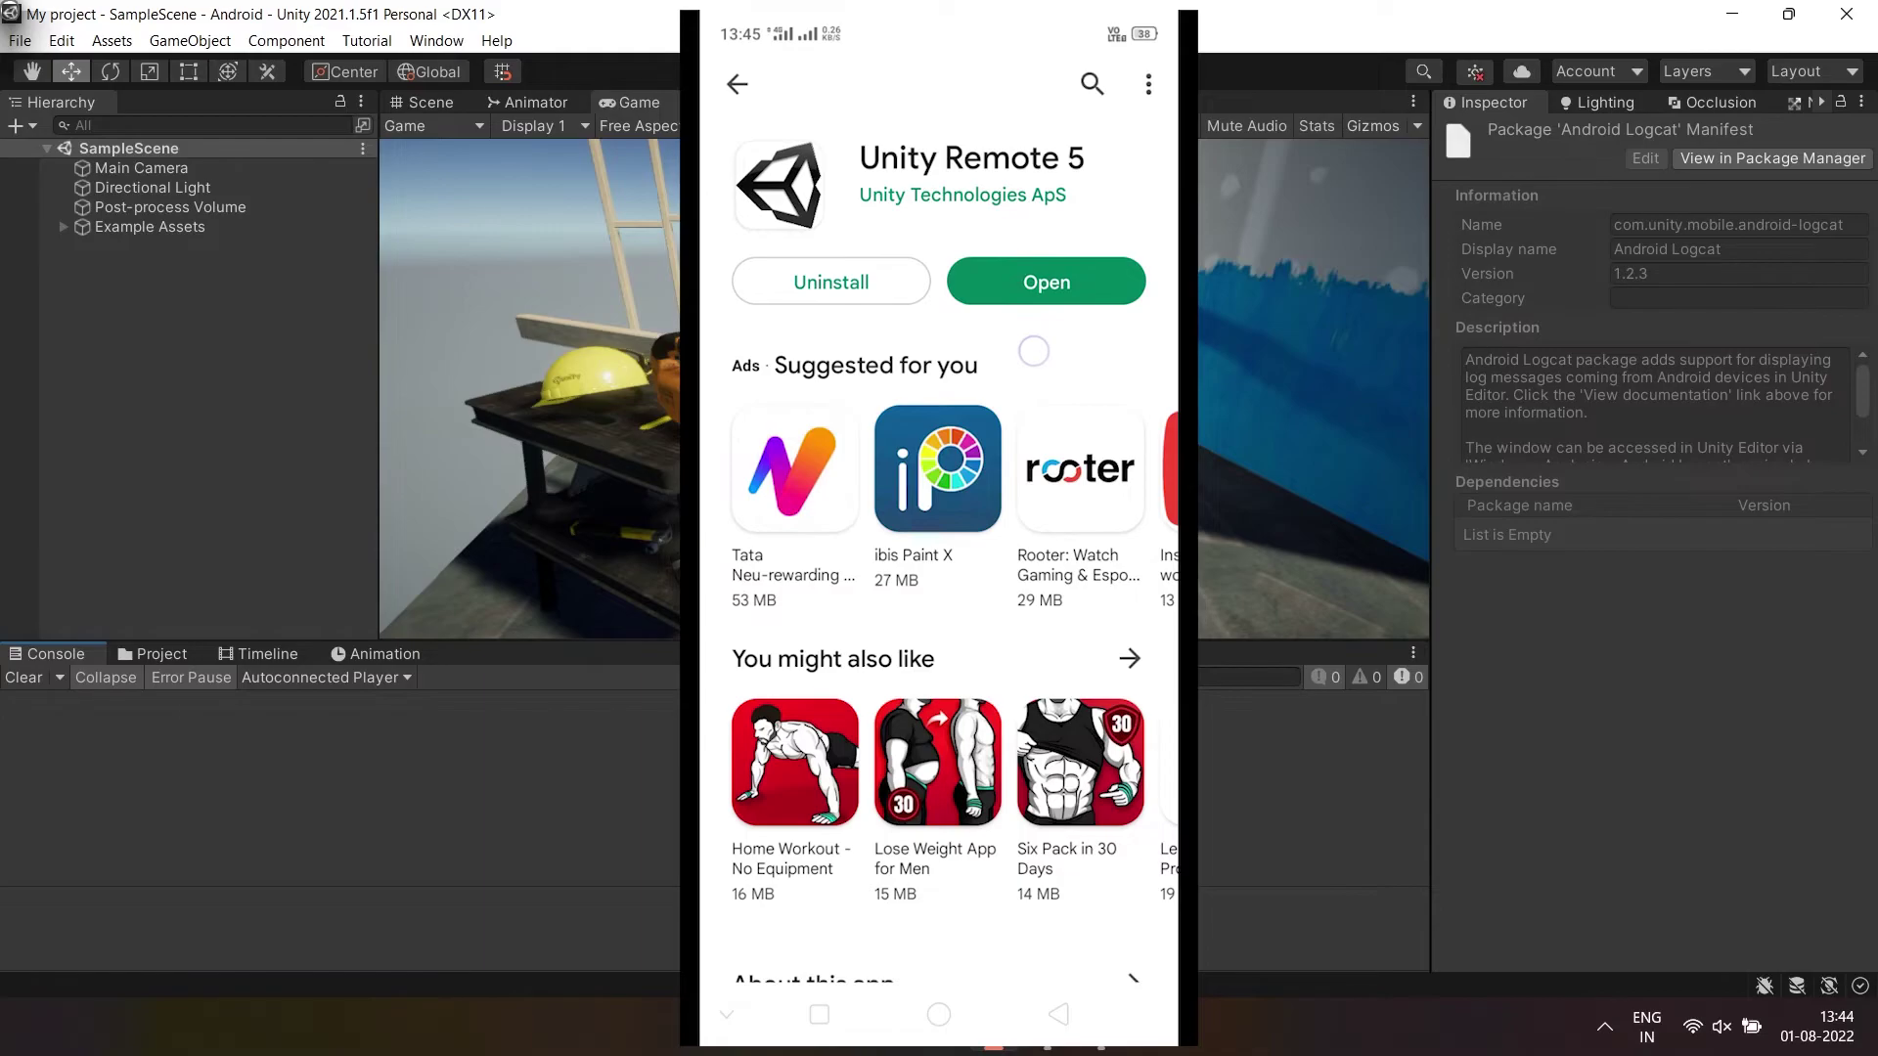
Open Unity Remote 5 on the phone and set the Unity Remote device to Any Android Device in the project's Editor settings
click(1073, 285)
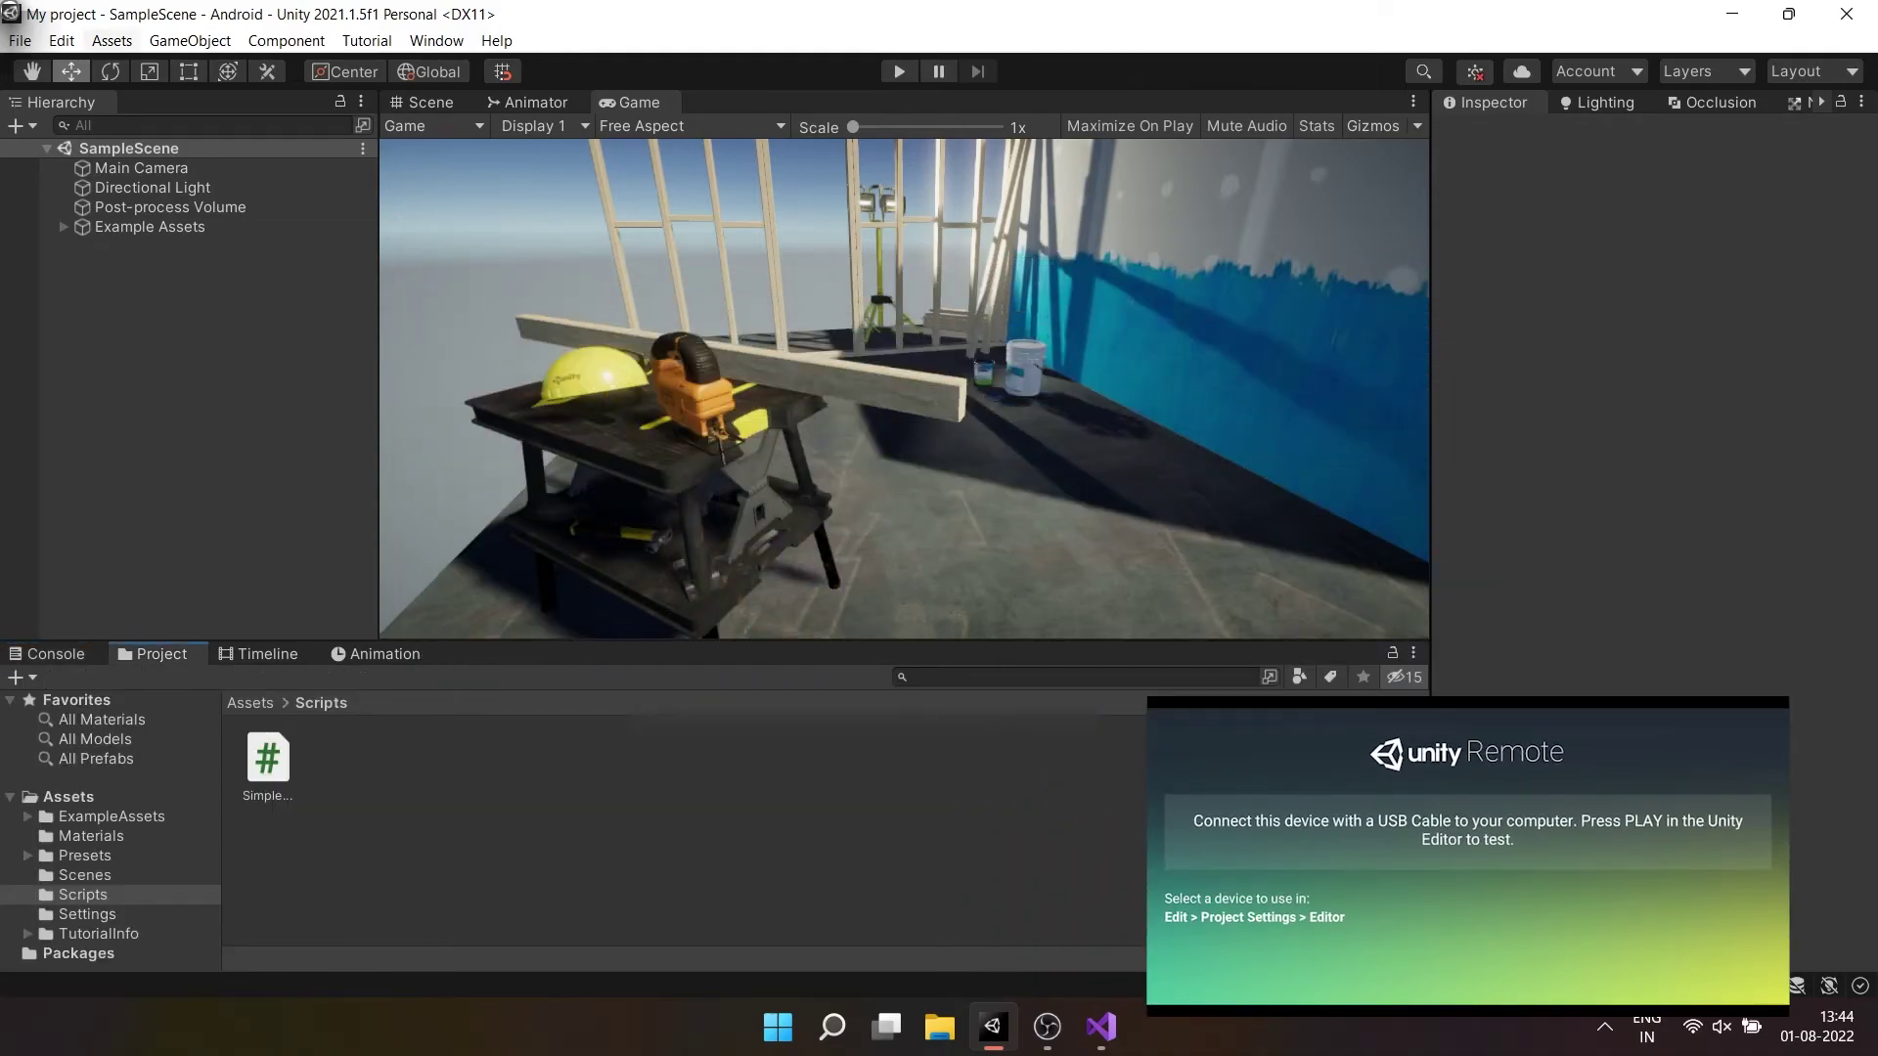
click(61, 40)
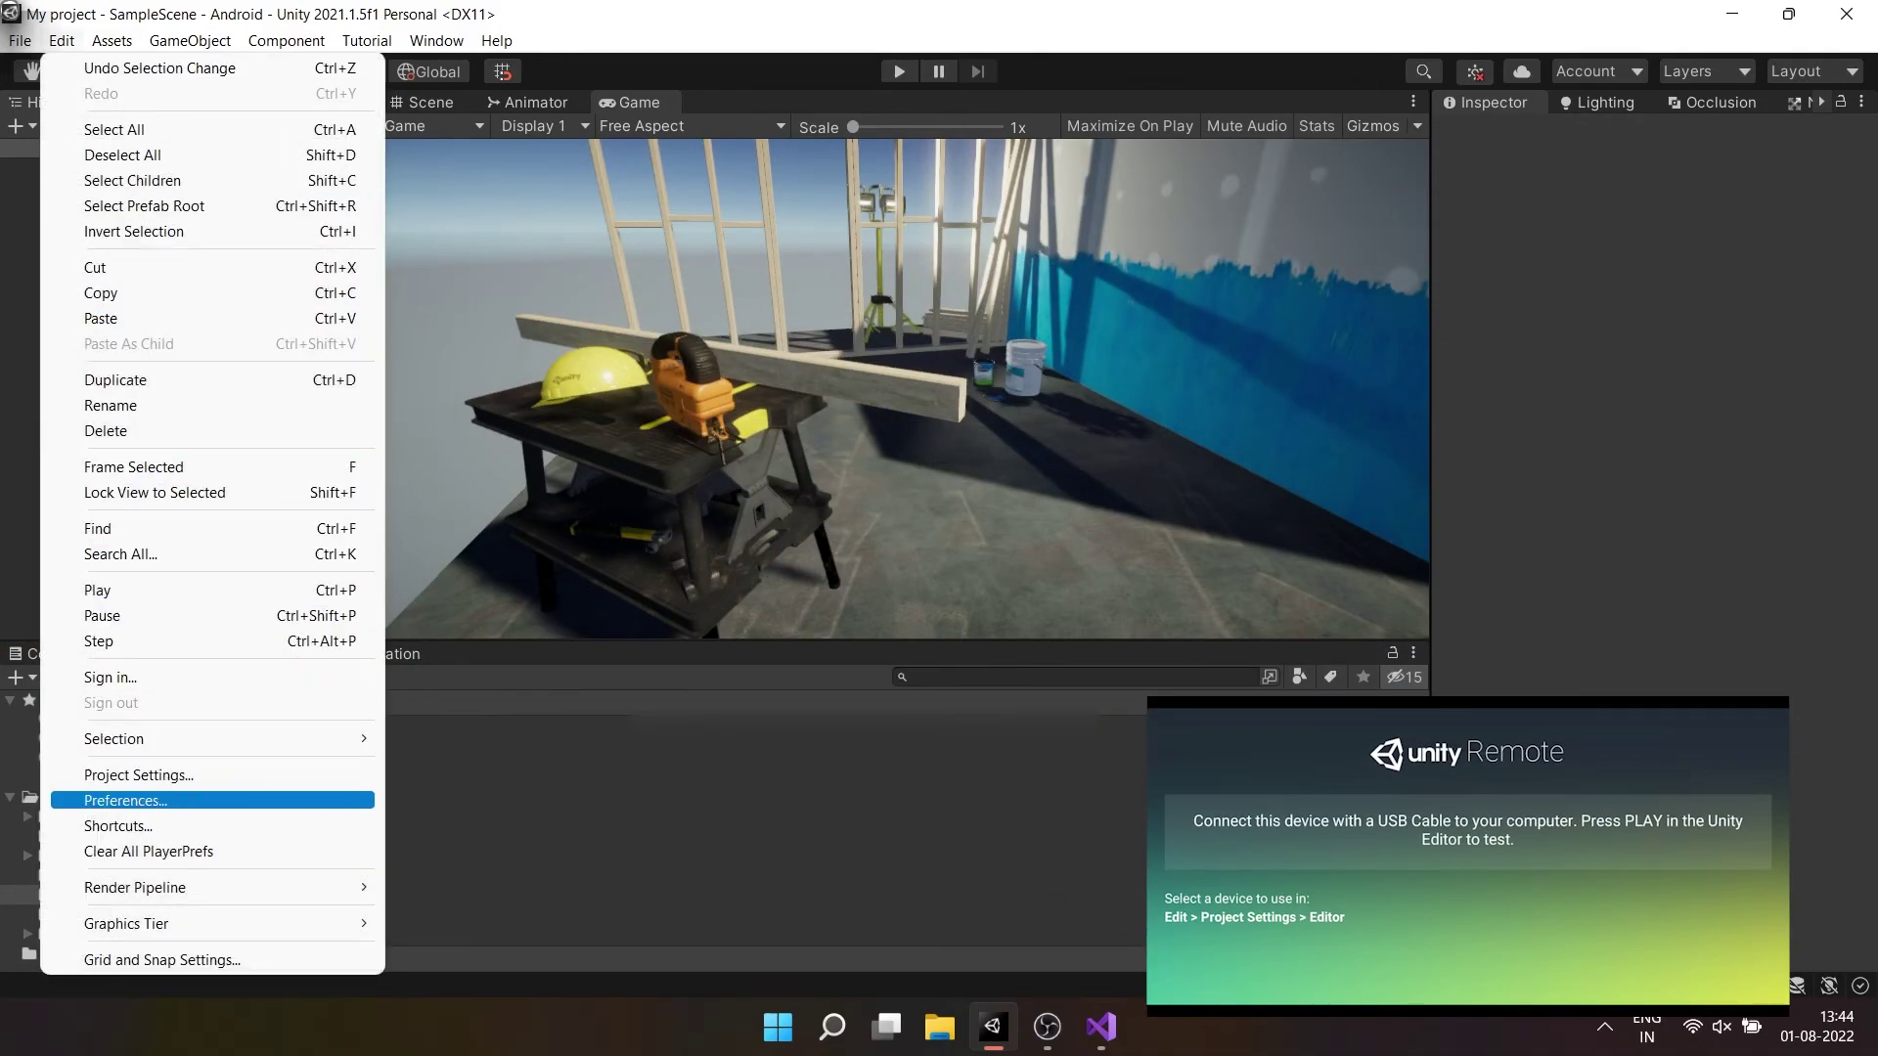
click(139, 774)
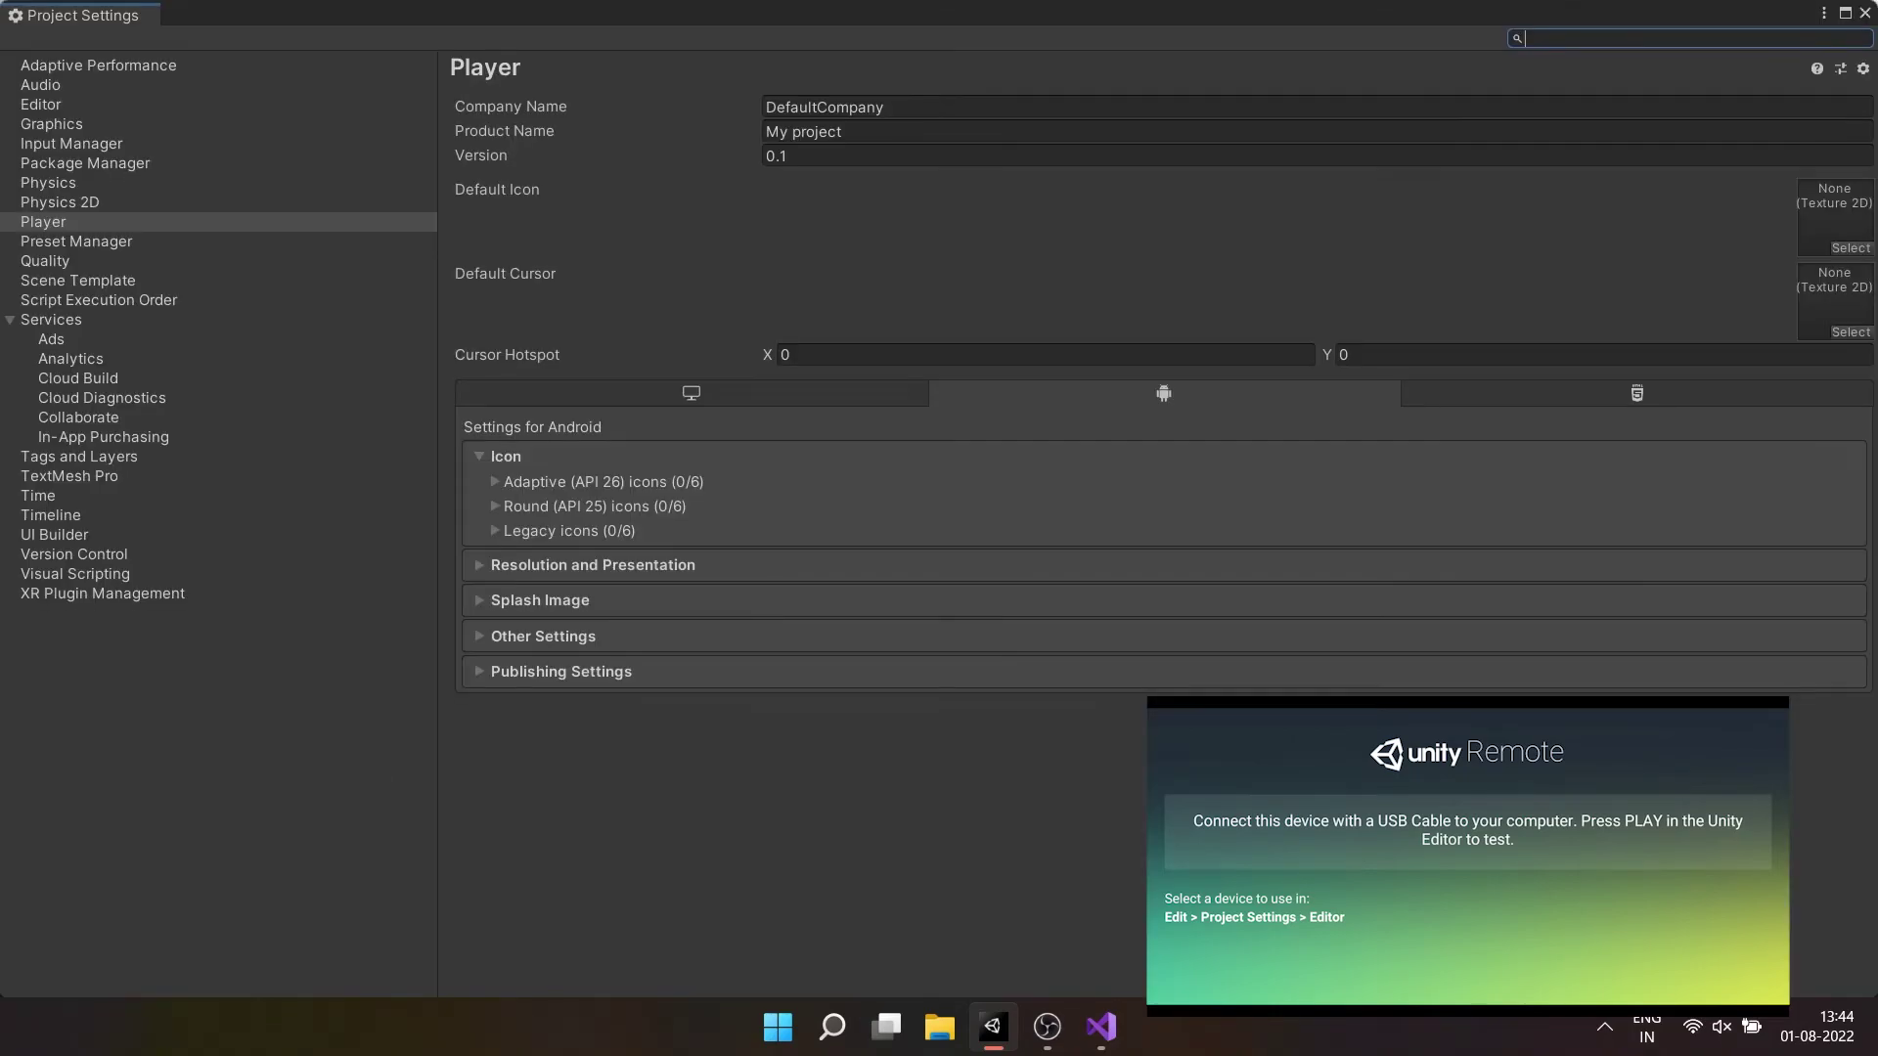
click(41, 104)
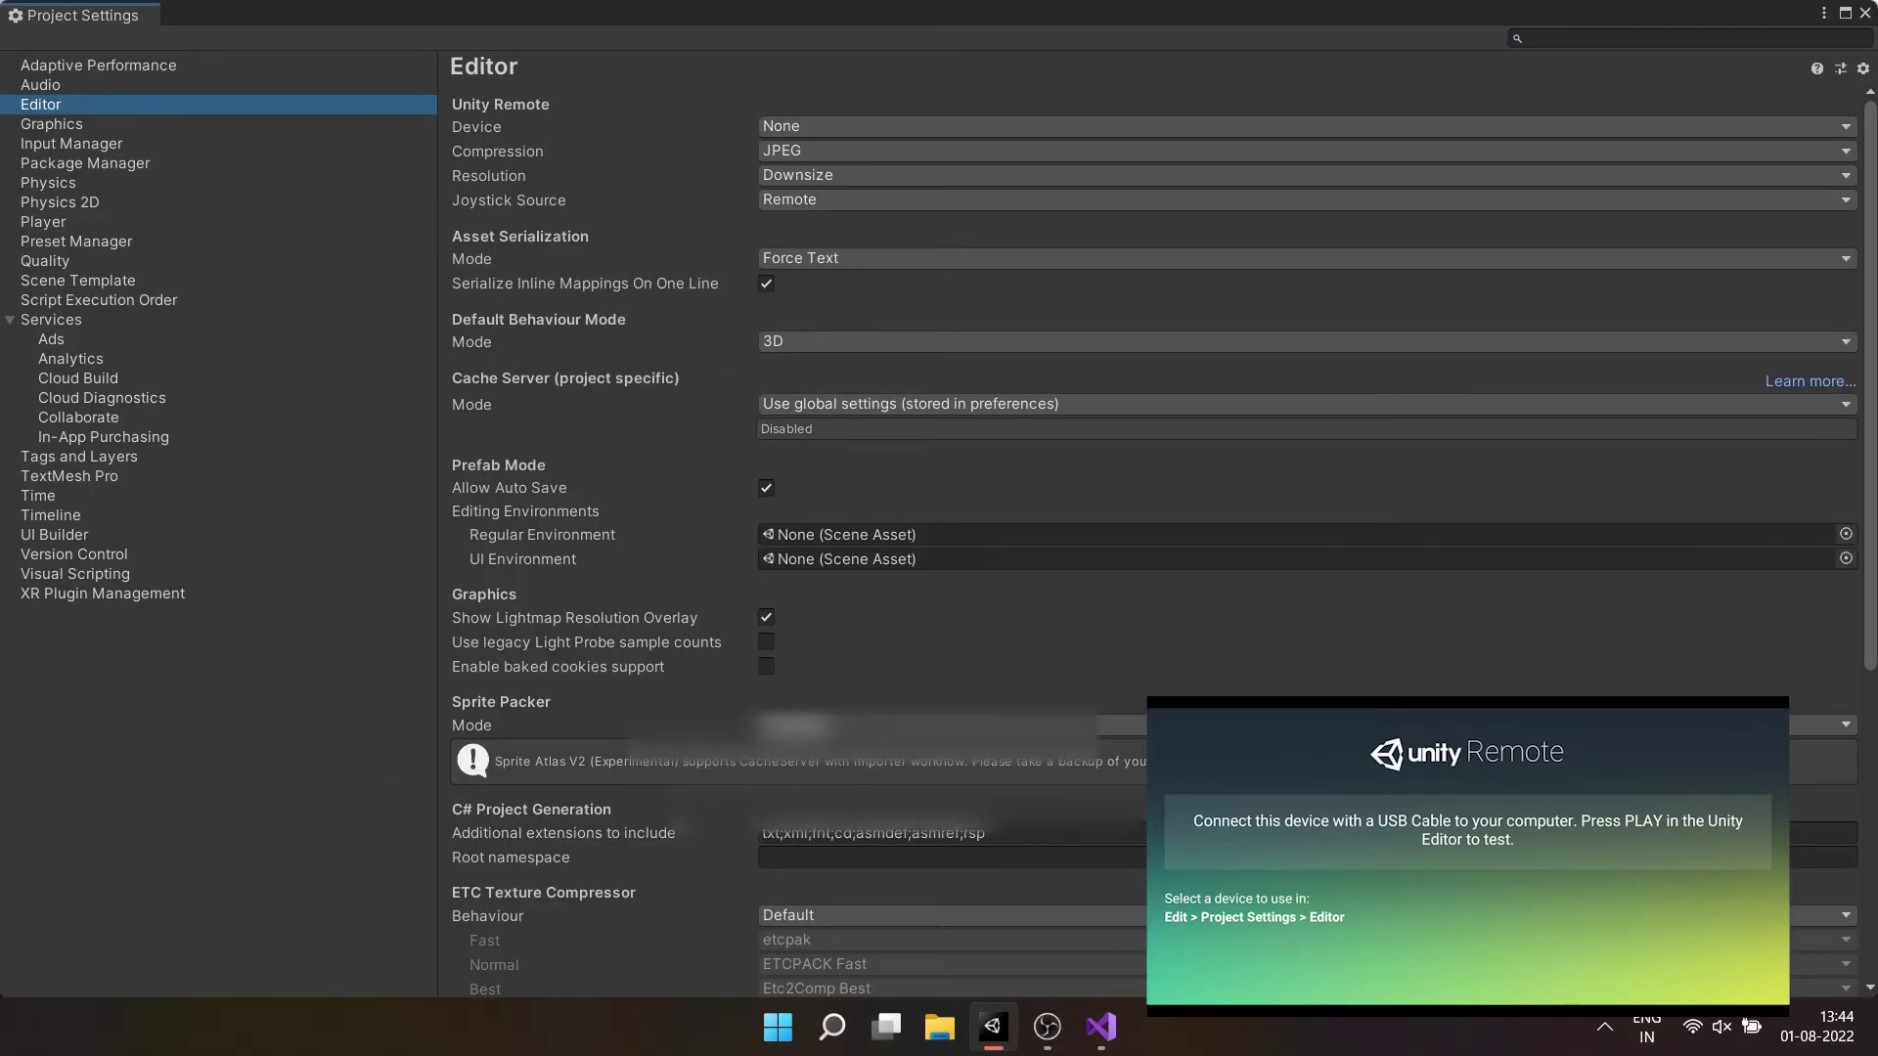
click(812, 126)
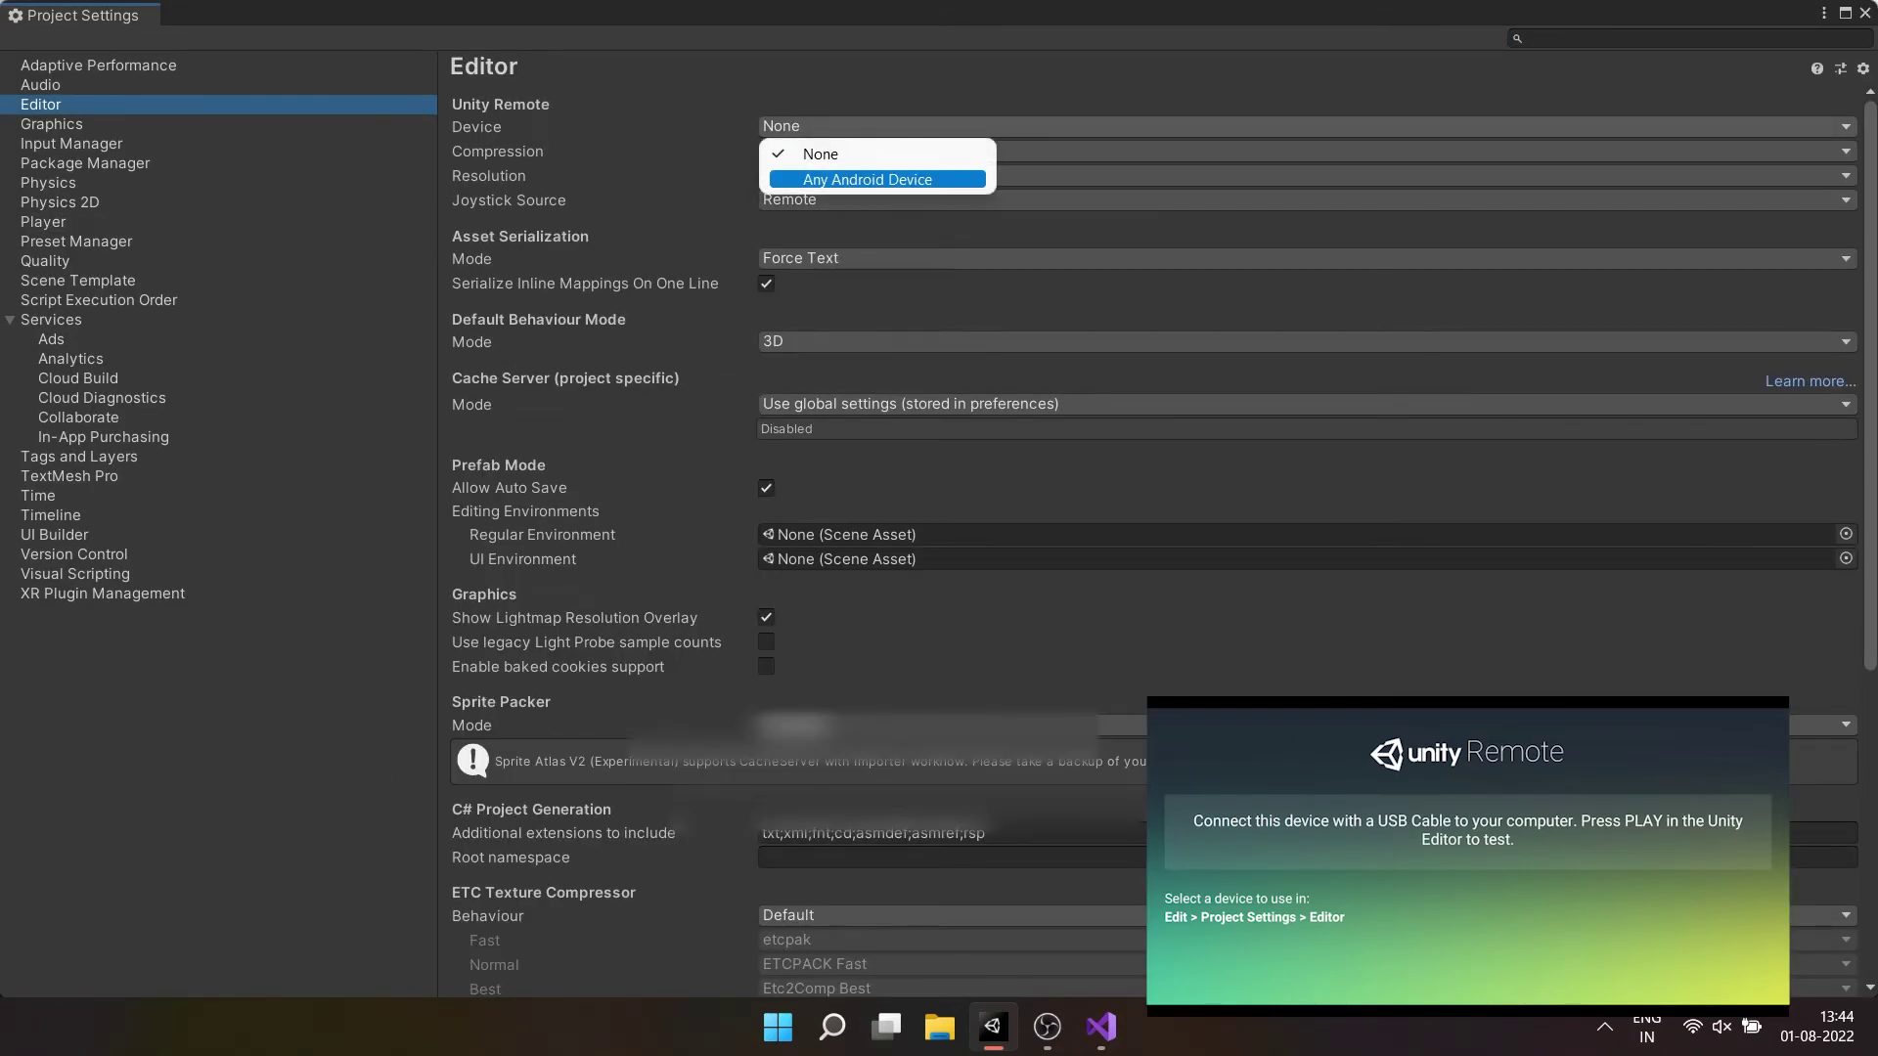
click(802, 179)
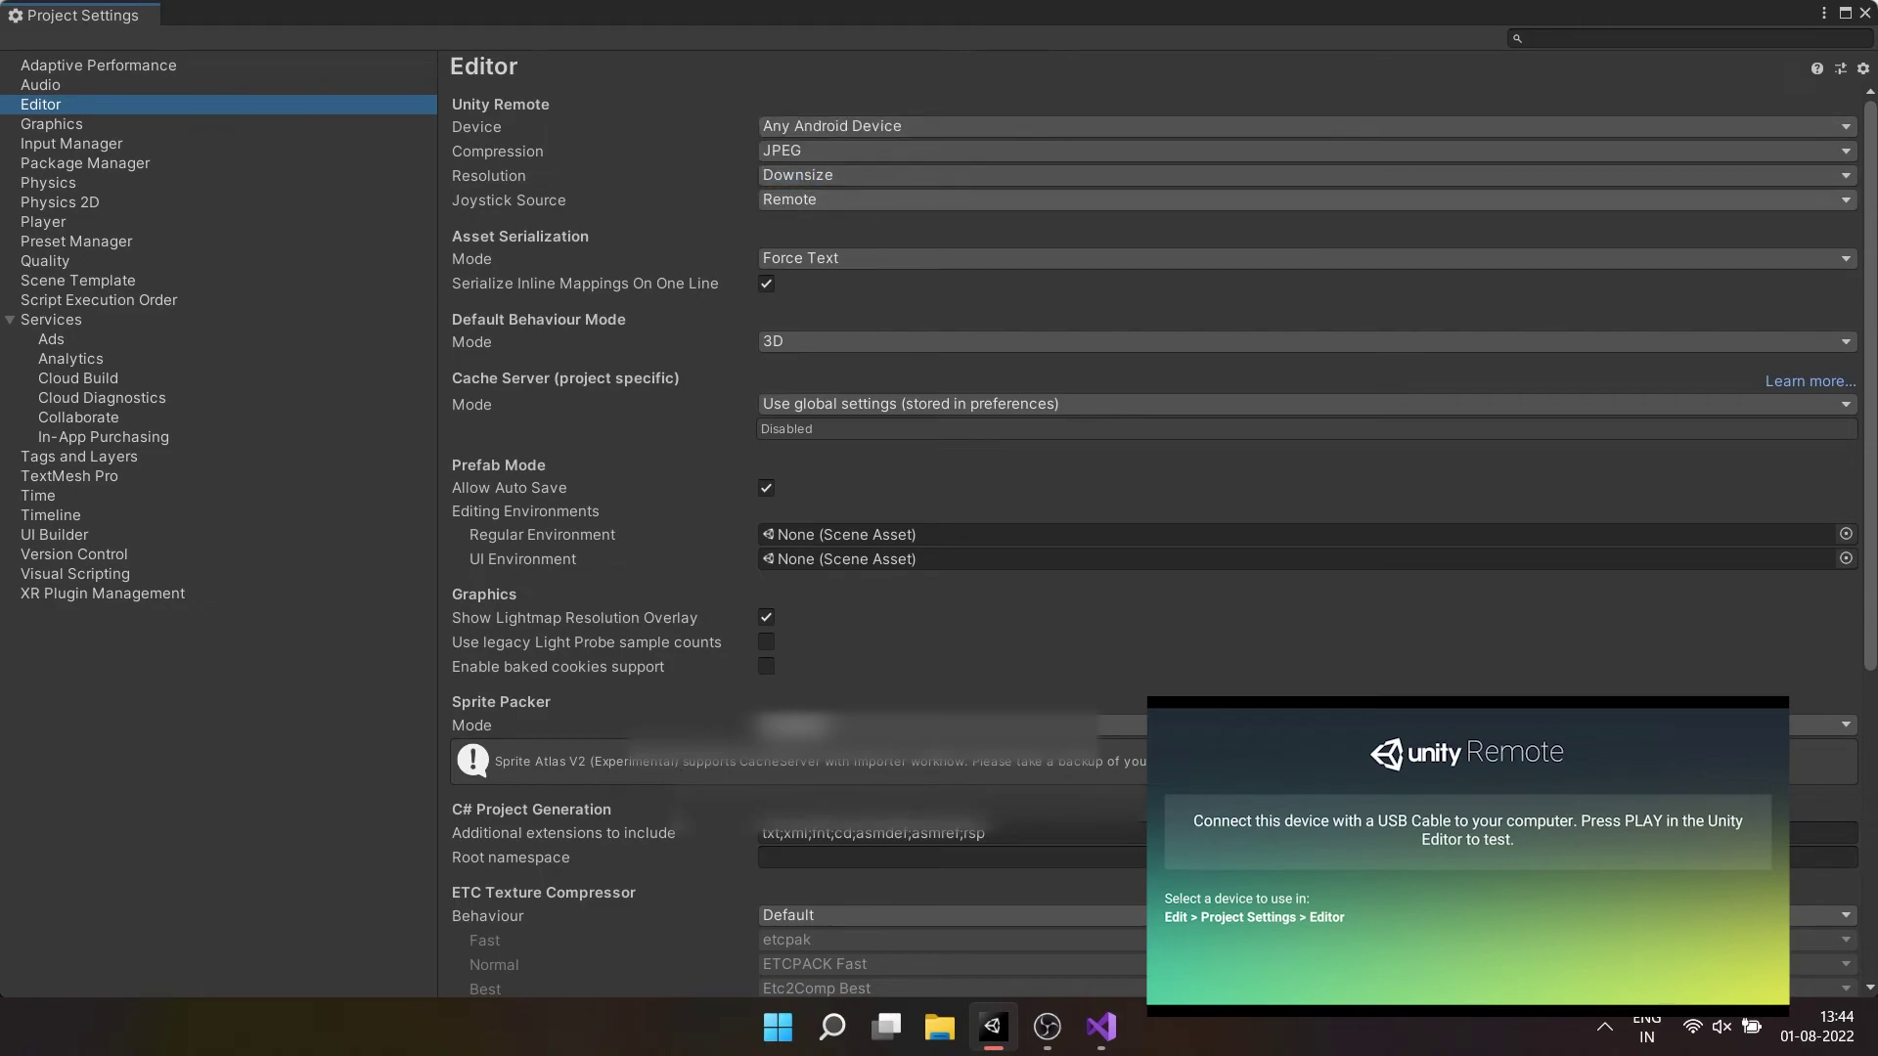
Review the available Unity Remote options for joystick source, resolution and compression
click(812, 200)
click(821, 226)
click(811, 175)
click(811, 152)
click(812, 151)
click(812, 150)
click(811, 175)
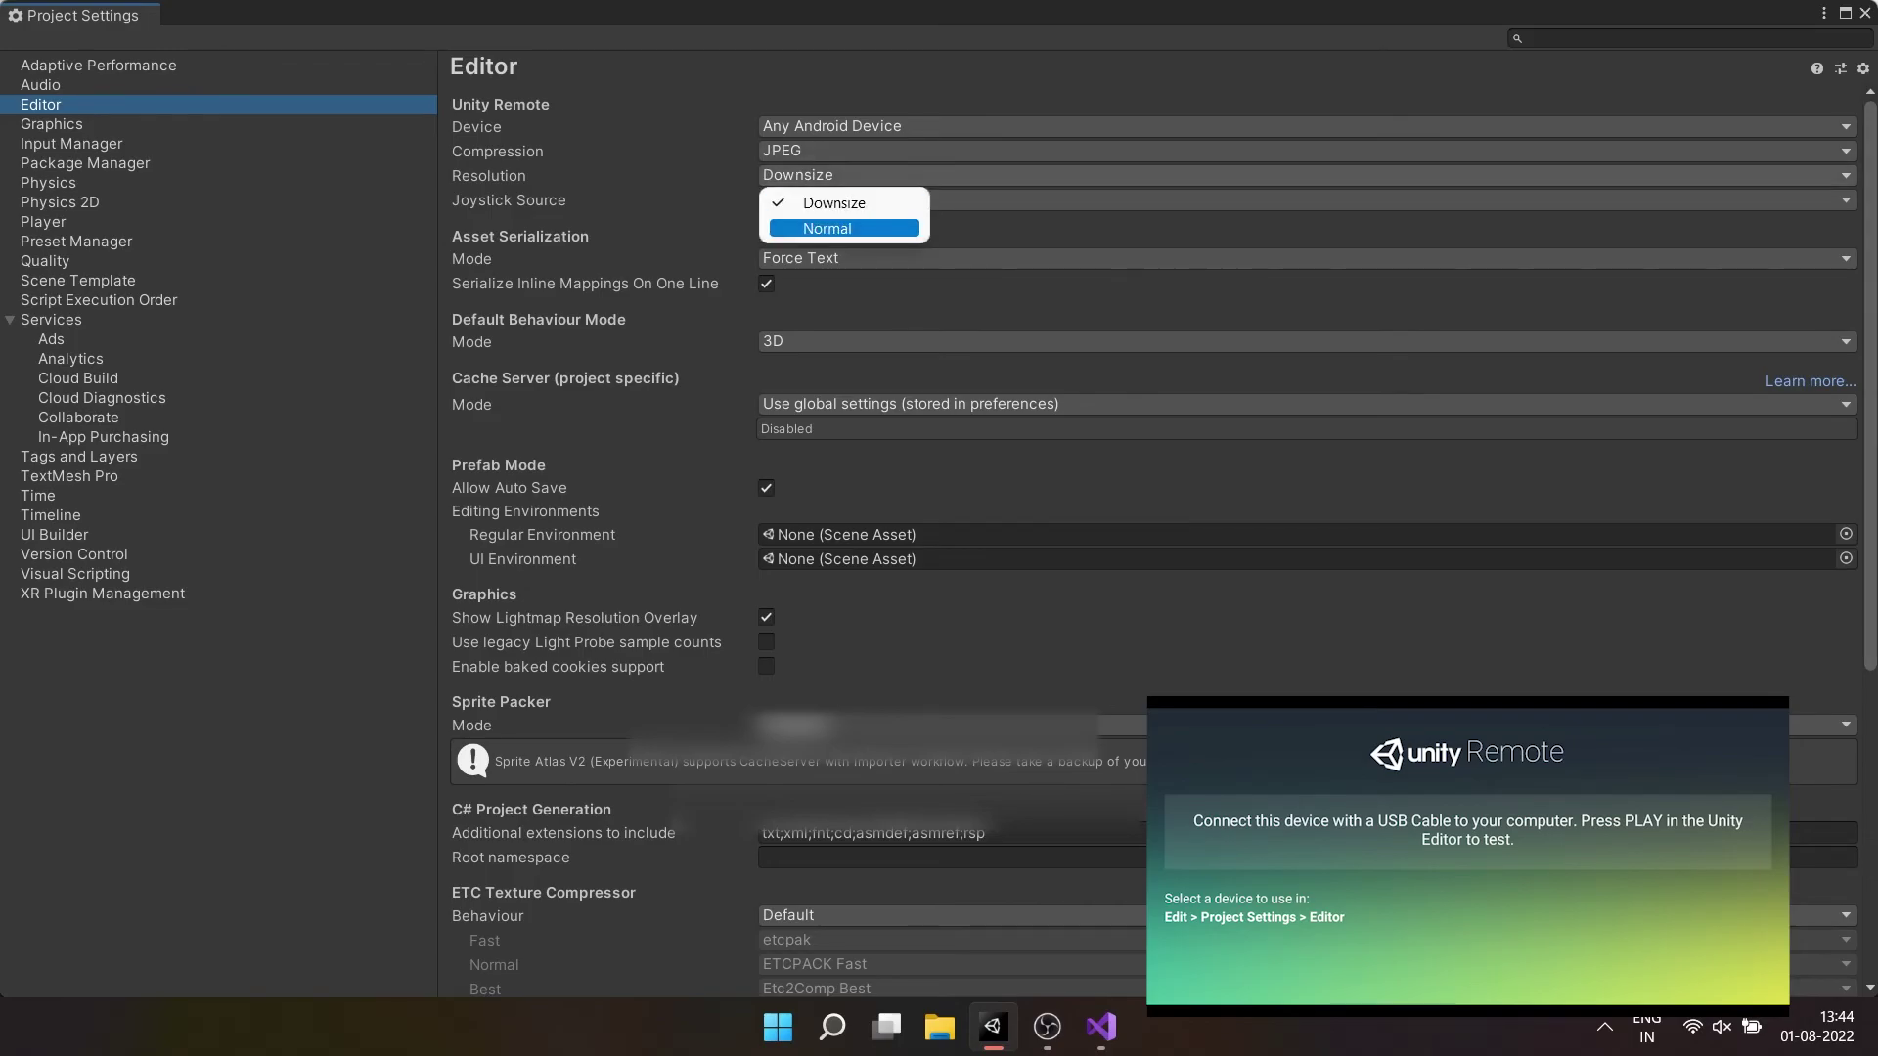
click(1863, 70)
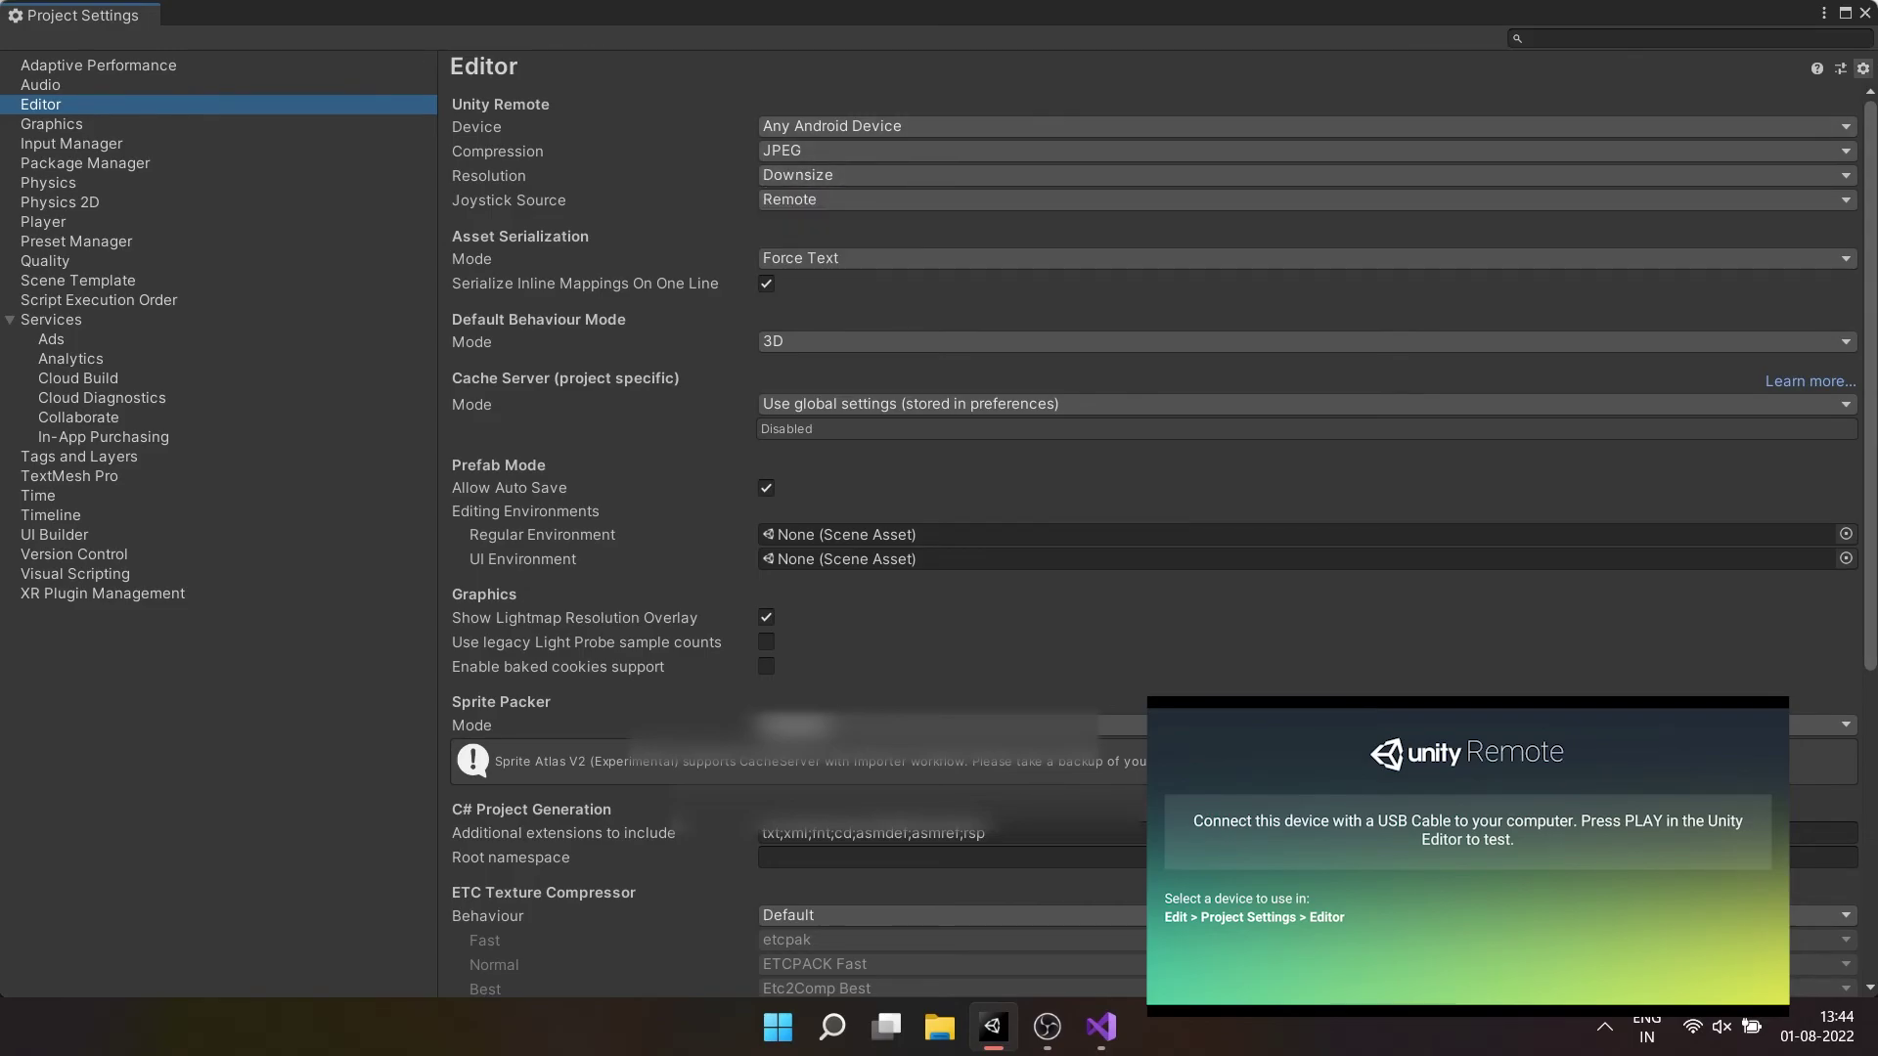